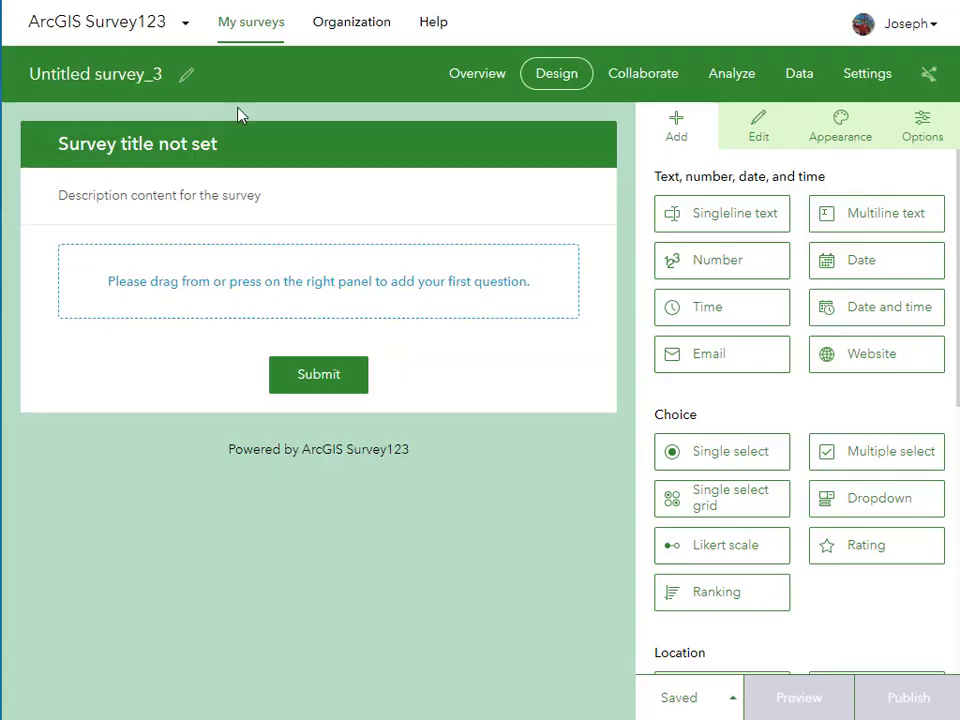
# Name the survey "South Dakota State University Campus Litter Survey" and use litter1.JPG as its thumbnail
pyautogui.moveTo(493, 151); pyautogui.dragTo(383, 158)
pyautogui.write('South Dakota Sta')
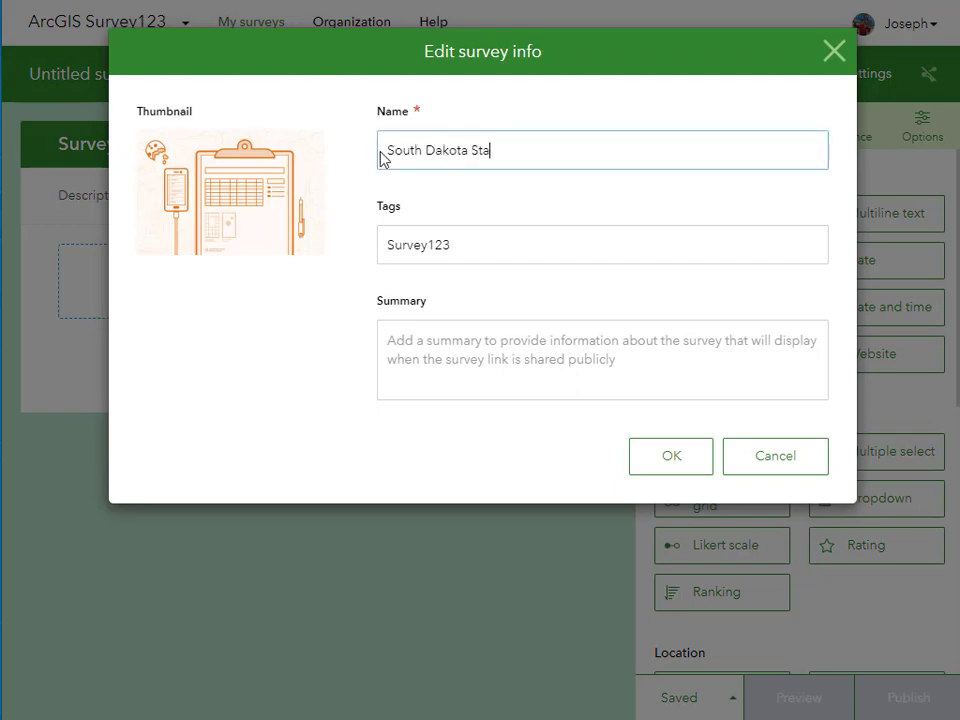
pyautogui.write('te University Campus Litter Survey')
pyautogui.click(474, 243)
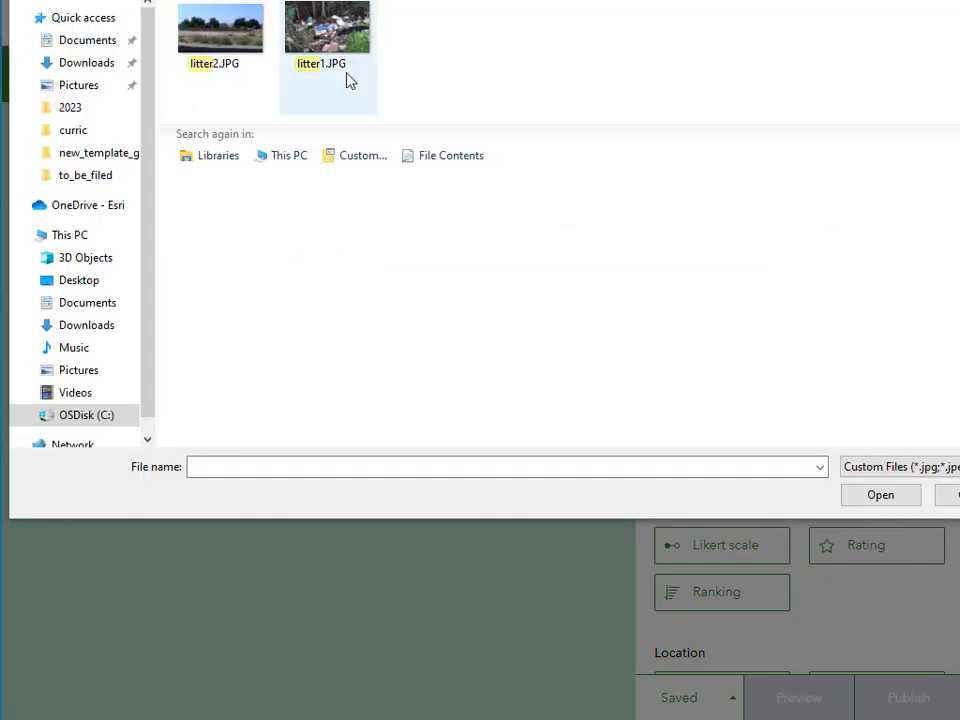
pyautogui.doubleClick(347, 81)
pyautogui.click(671, 456)
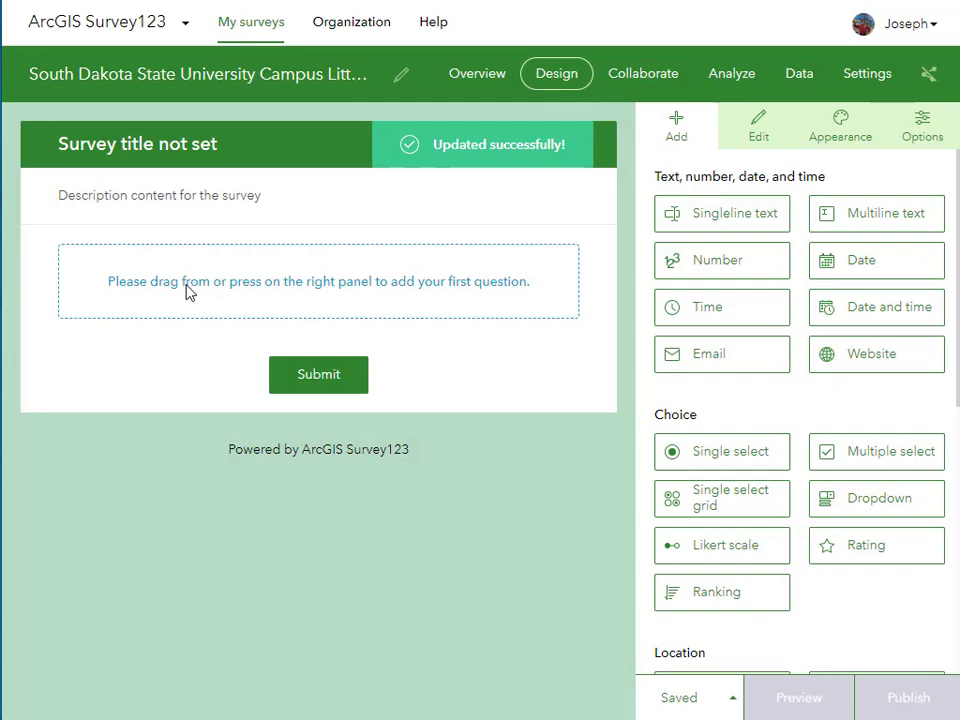
# Set the survey header text to "Campus Litter Survey"
pyautogui.click(242, 152)
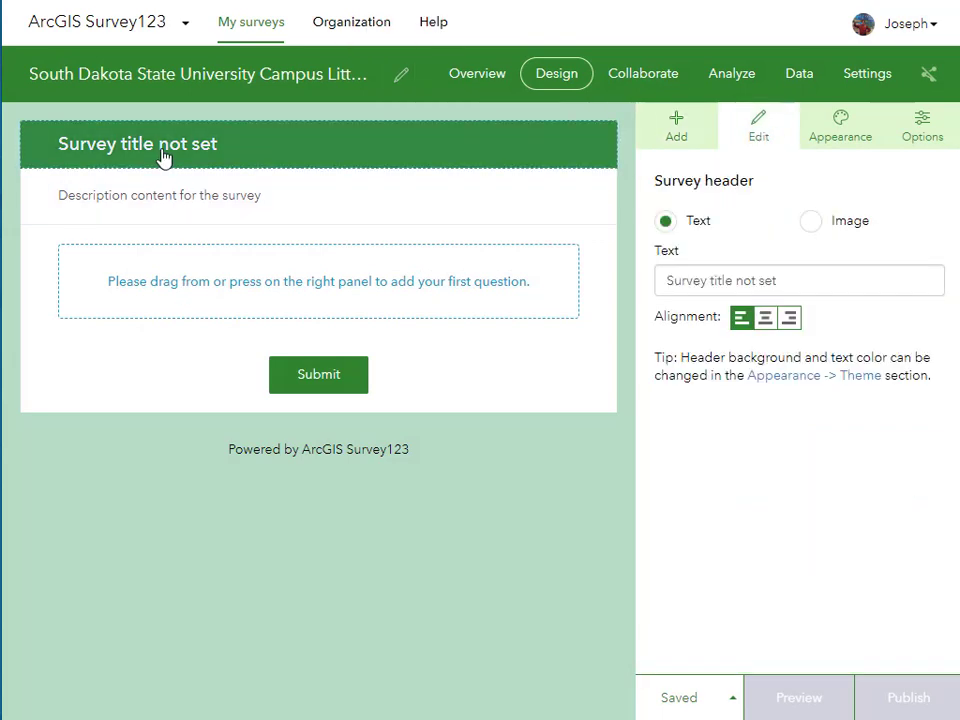
pyautogui.write('Campus Litter Survey')
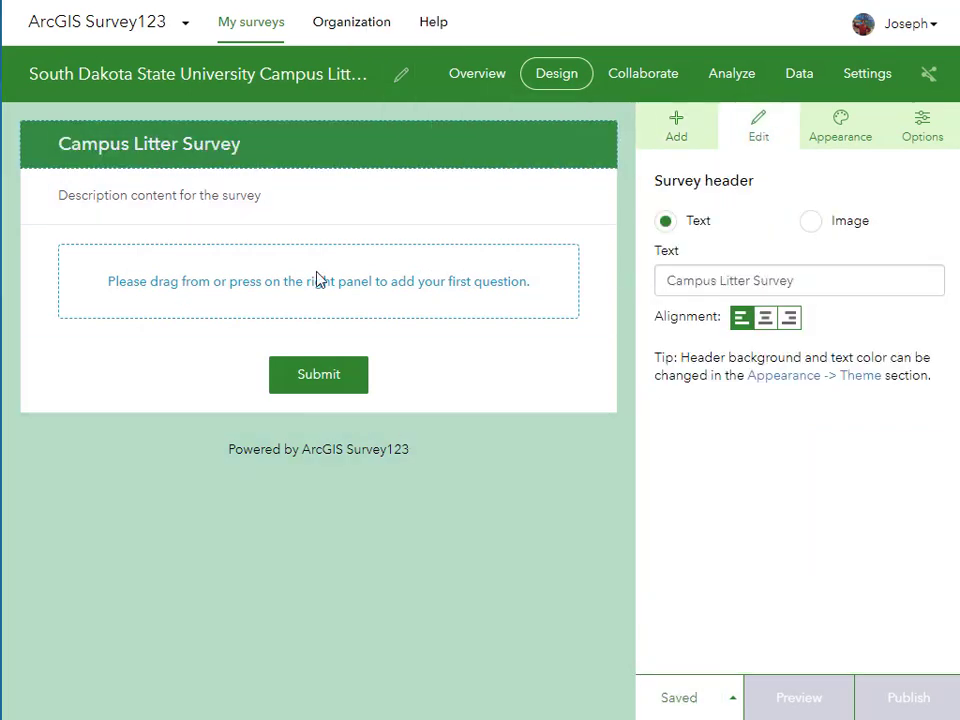
# Add a number question labelled "How many pieces of litter are found in a 1 meter circle around this location"
pyautogui.click(676, 125)
pyautogui.click(727, 259)
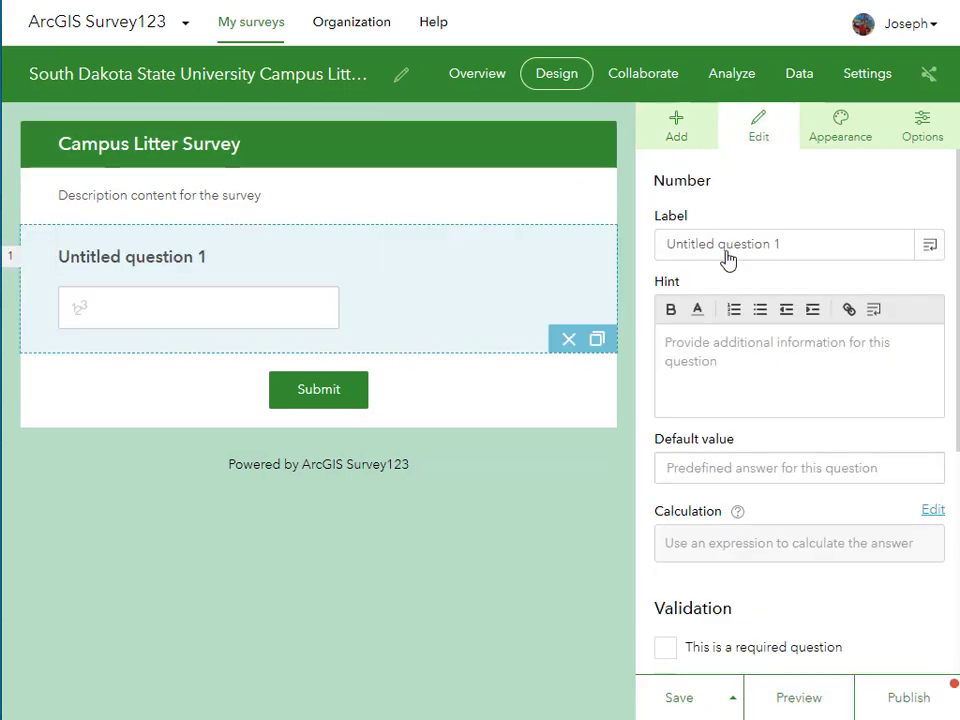
pyautogui.click(731, 243)
pyautogui.write('How many pieces of litter are found in a')
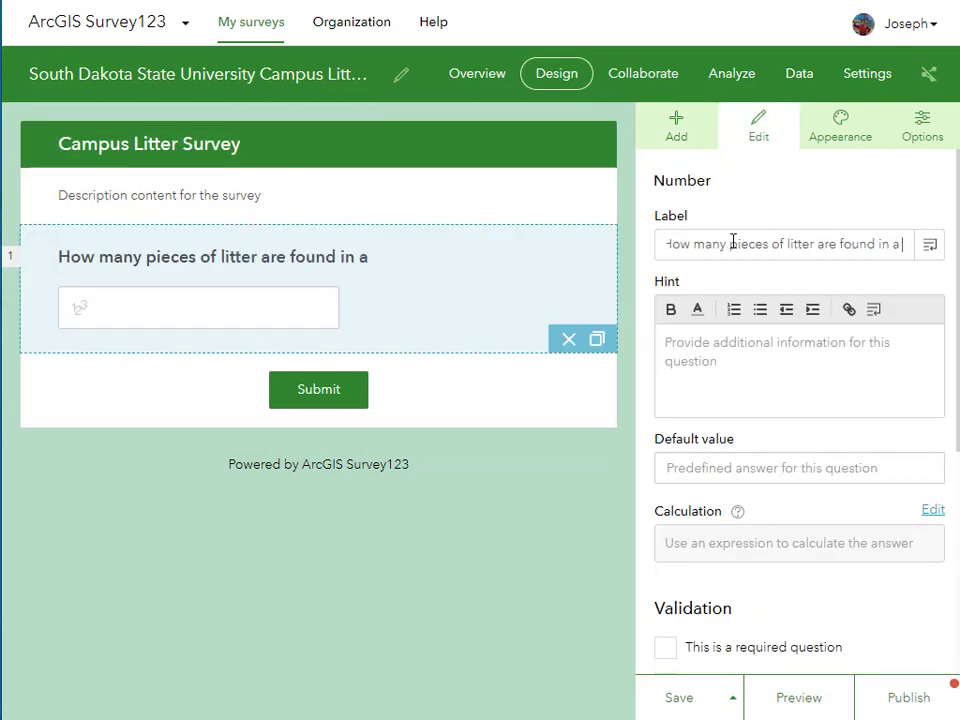
pyautogui.write(' 1 meter circle around this location')
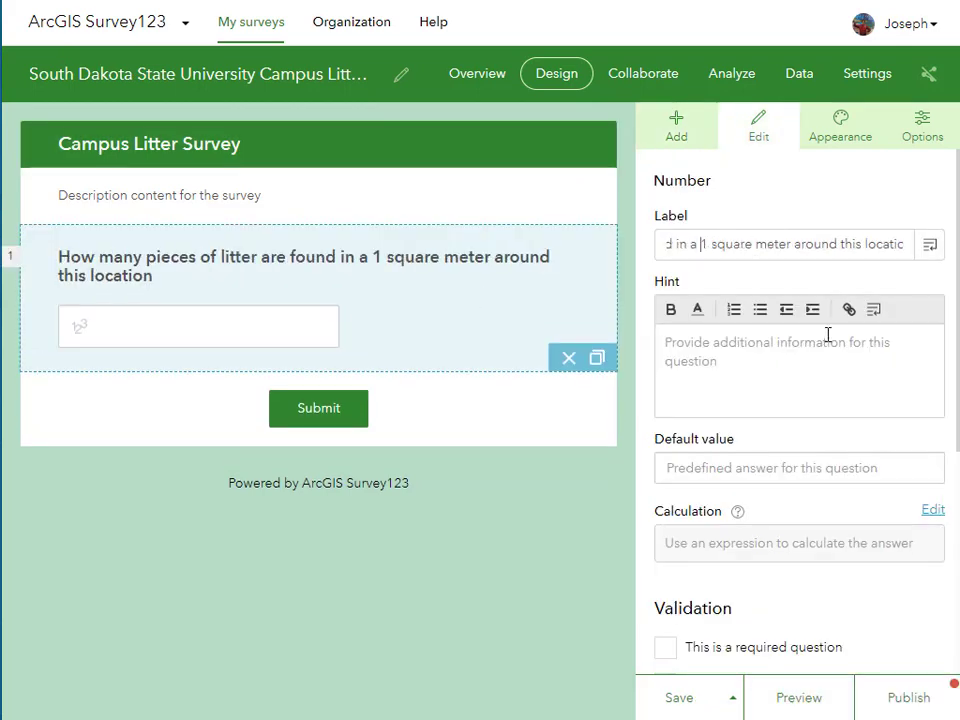
# Reword the number question as "How many total pieces of litter are found within 1 square meter around this location?"
pyautogui.press('BackSpace')
pyautogui.press('BackSpace')
pyautogui.press('BackSpace')
pyautogui.press('BackSpace')
pyautogui.press('BackSpace')
pyautogui.write('within')
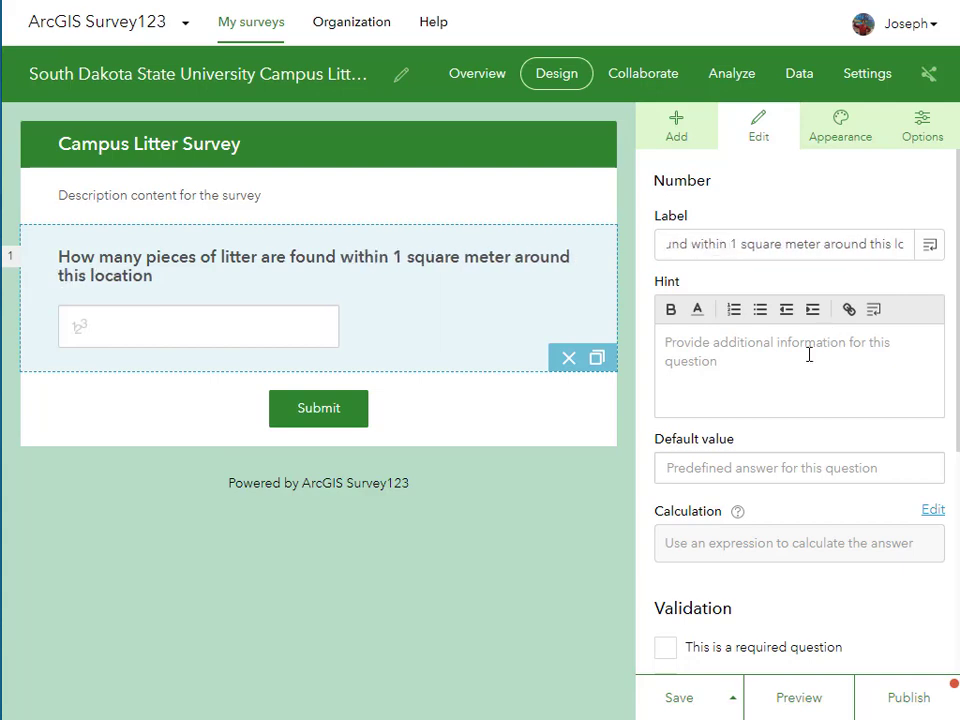
pyautogui.scroll(-3, 744, 588)
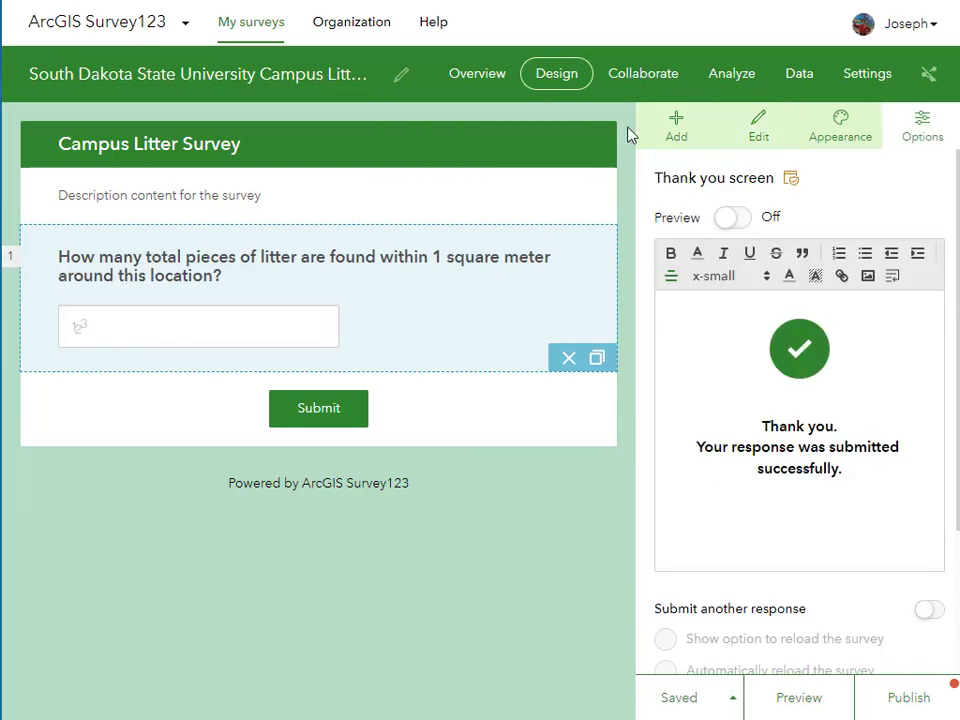
# Add a map question to the survey and label it "Where is the sample location?"
pyautogui.click(676, 126)
pyautogui.scroll(-4, 729, 439)
pyautogui.scroll(2, 733, 439)
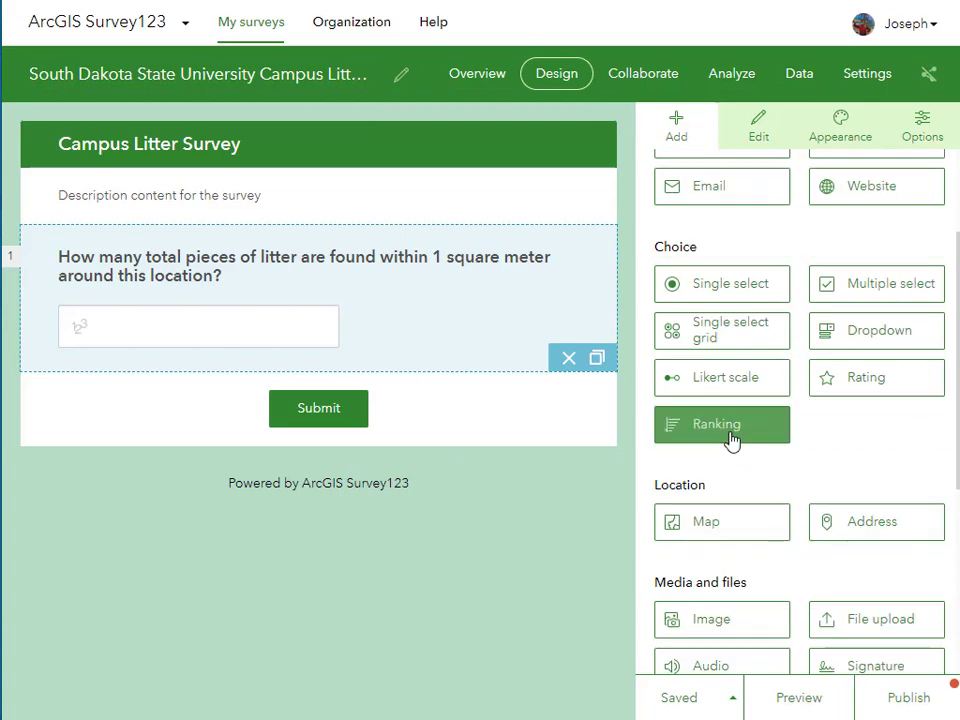
pyautogui.click(729, 515)
pyautogui.scroll(2, 695, 302)
pyautogui.doubleClick(748, 239)
pyautogui.write('Where is the sample location?')
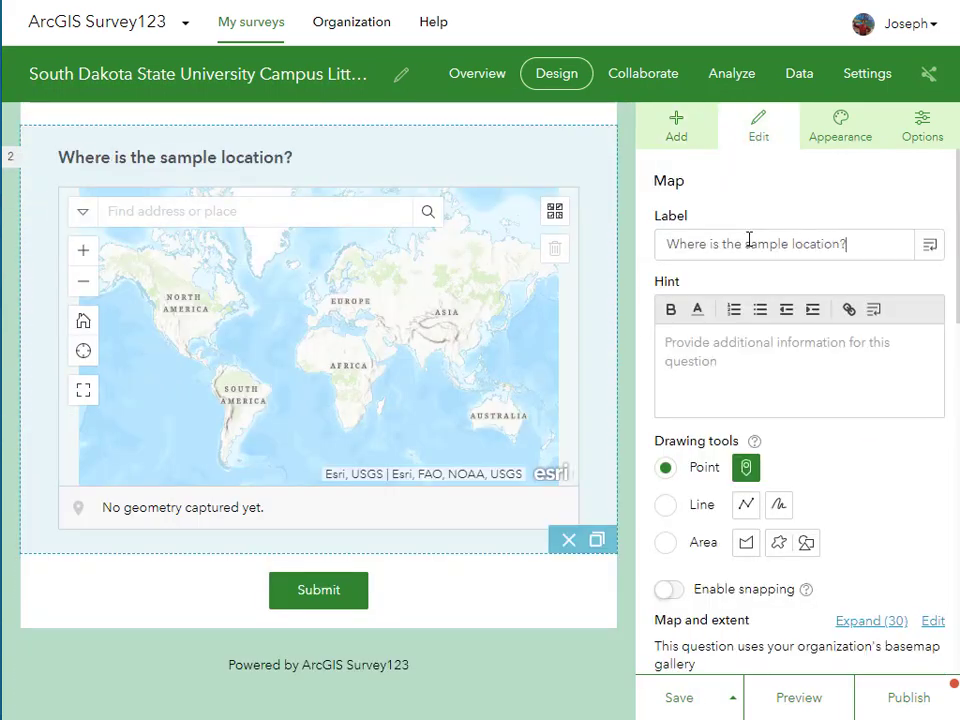
# Centre the map of the "Where is the litter located?" question on South Dakota State University, use the Imagery basemap and save
pyautogui.scroll(-4, 780, 380)
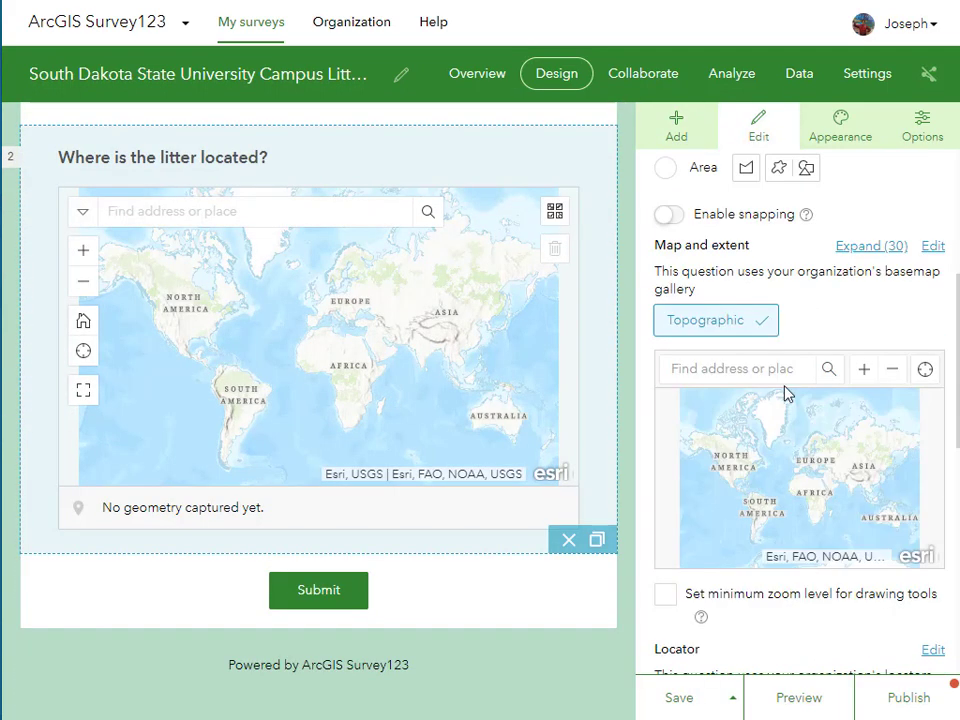
pyautogui.write('state university')
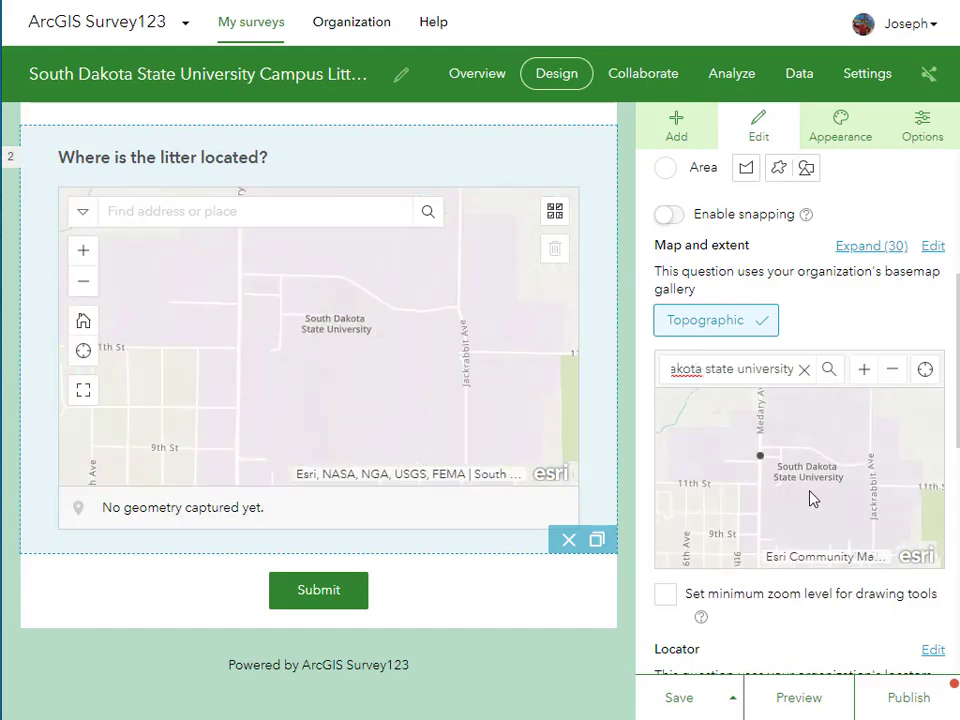
pyautogui.scroll(1, 810, 497)
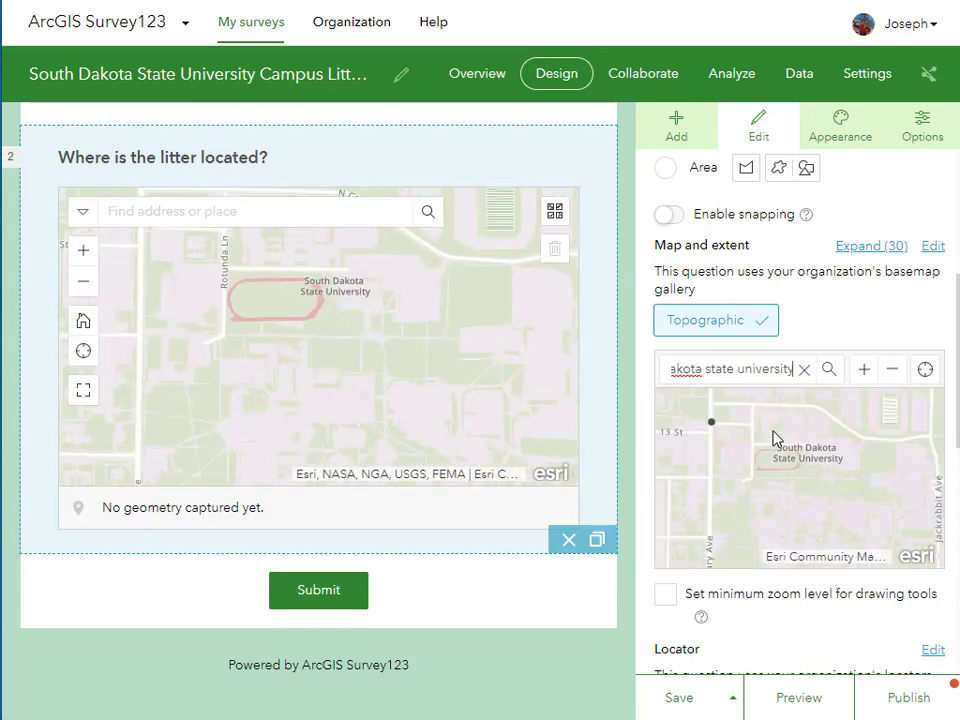
pyautogui.click(723, 313)
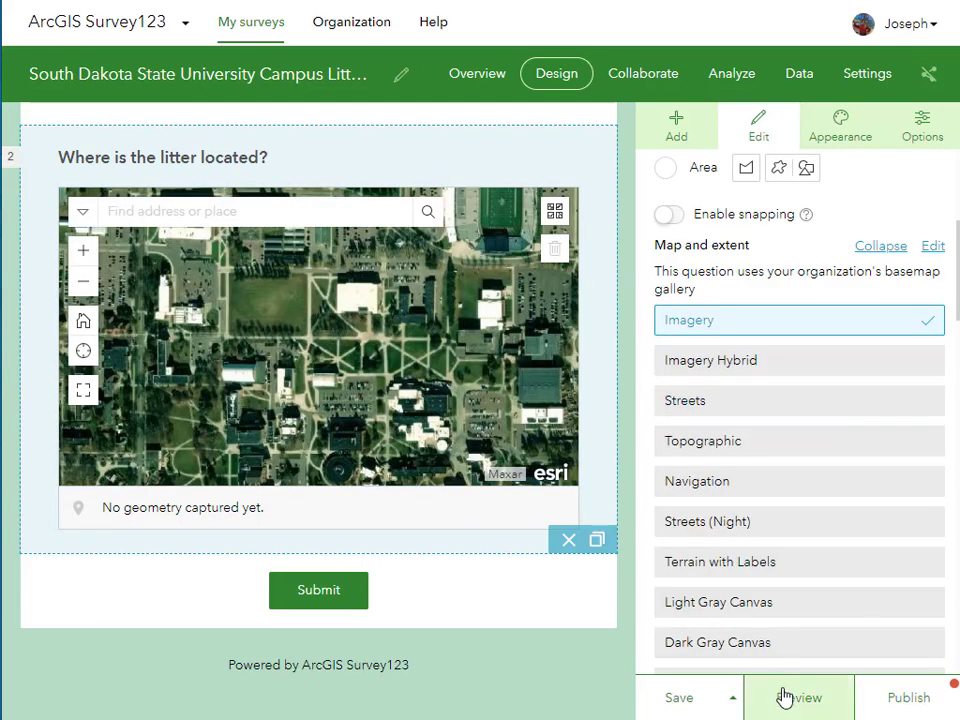
pyautogui.click(692, 707)
# Add an image question labelled "What does the litter look like?"
pyautogui.click(676, 126)
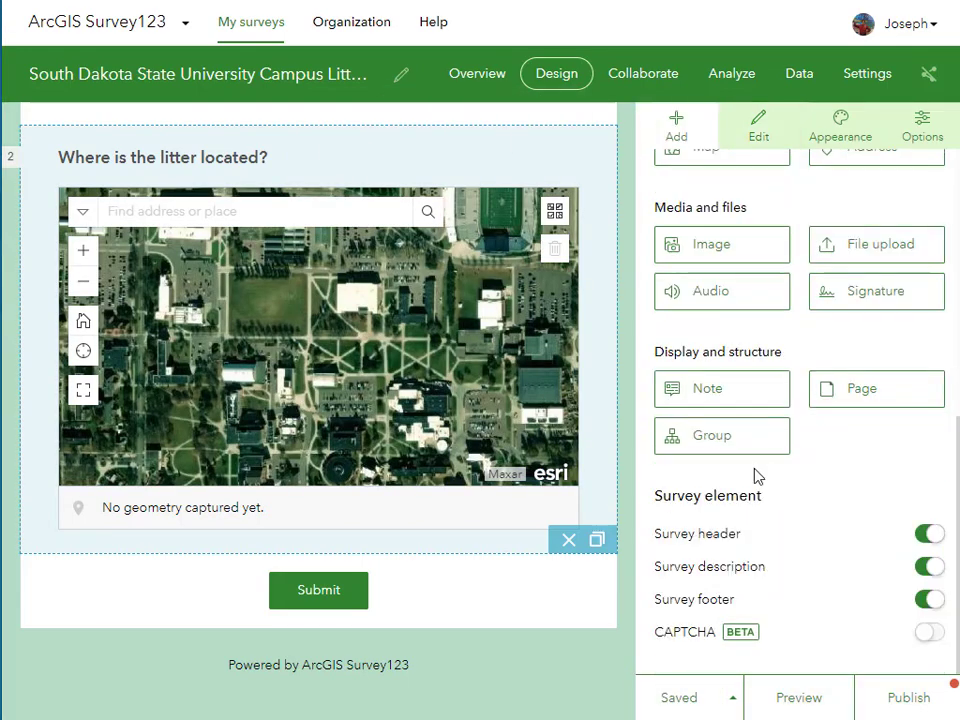
pyautogui.click(730, 245)
pyautogui.scroll(3, 743, 390)
pyautogui.click(764, 244)
pyautogui.write('What does the litter look like?')
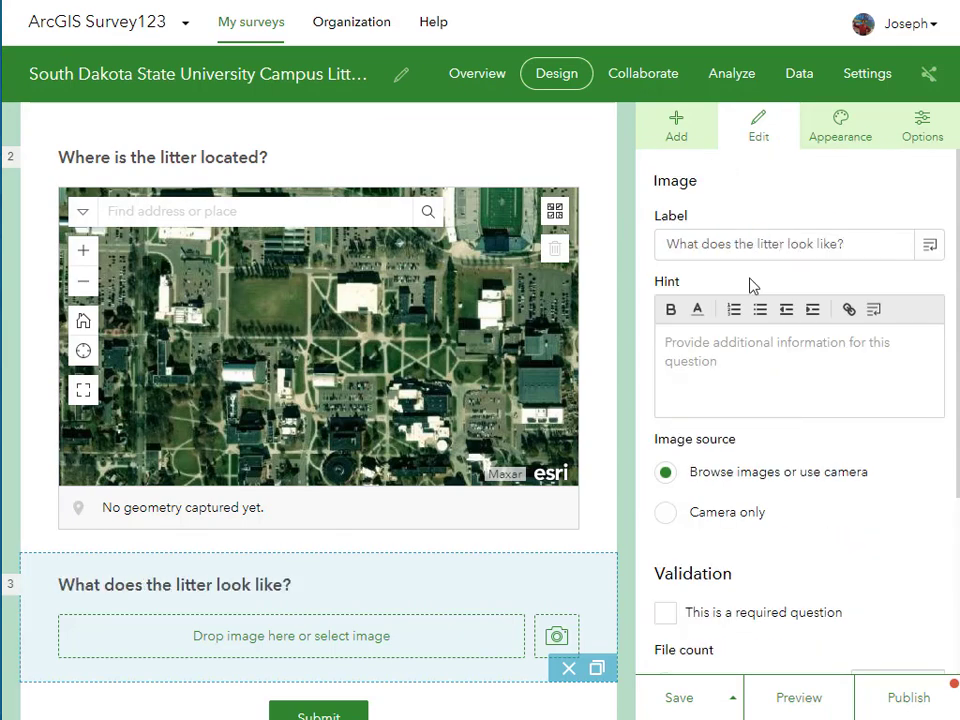
# Give the image question the hint "Submit a photograph"
pyautogui.click(738, 343)
pyautogui.write('Submit a photog')
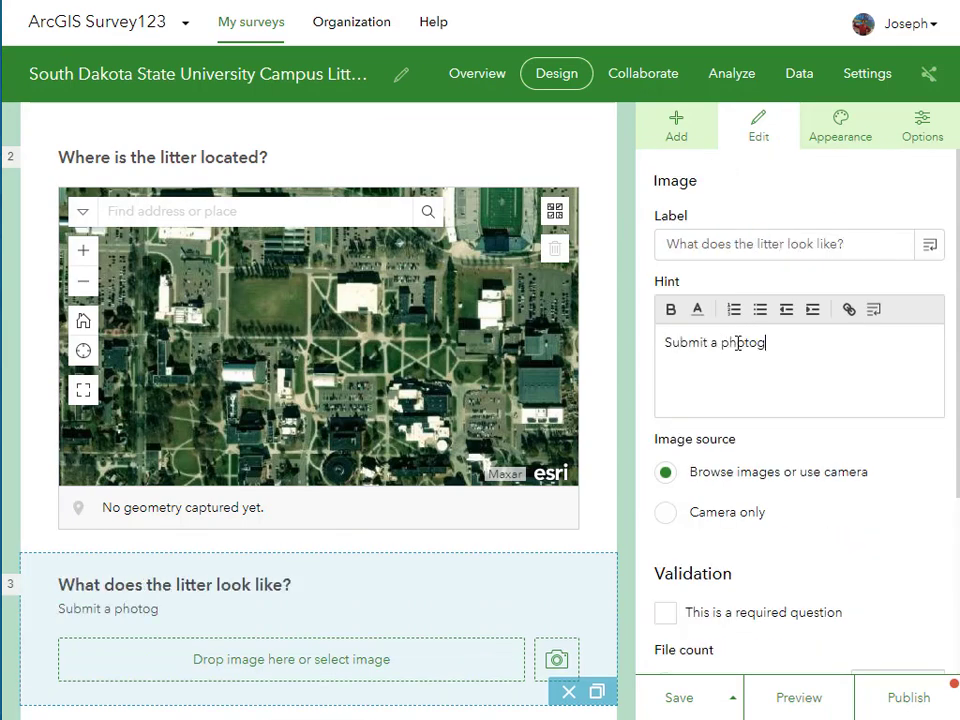
pyautogui.scroll(-3, 797, 489)
pyautogui.scroll(3, 411, 474)
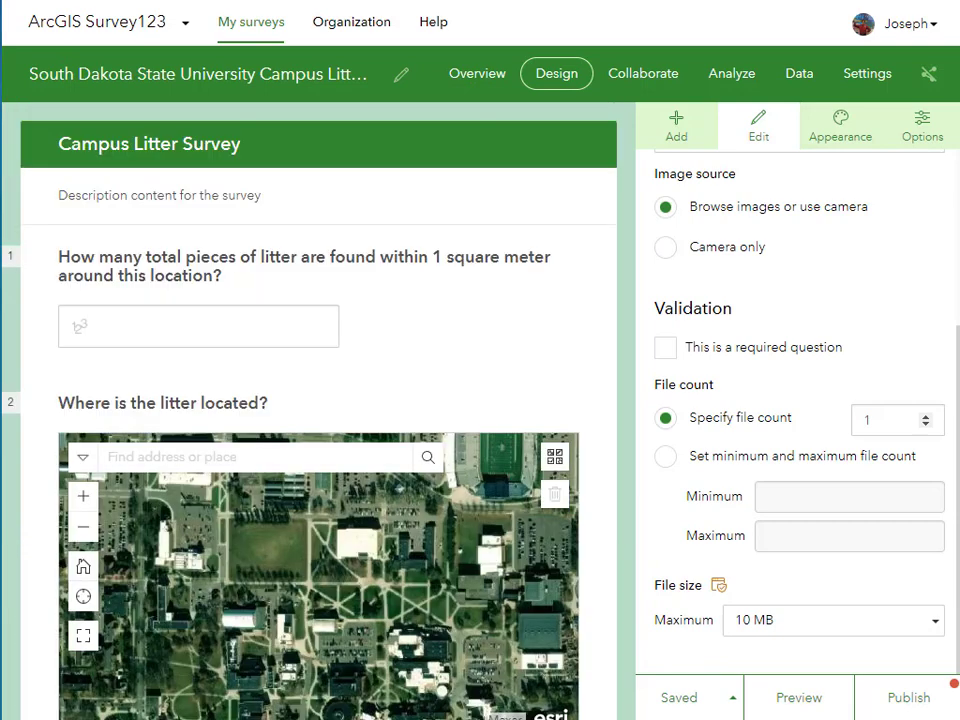
# Add a multiple select question "Tick all the types of litter found here" with the choices Glass, Plastic and Paper
pyautogui.click(679, 129)
pyautogui.scroll(3, 814, 349)
pyautogui.click(835, 458)
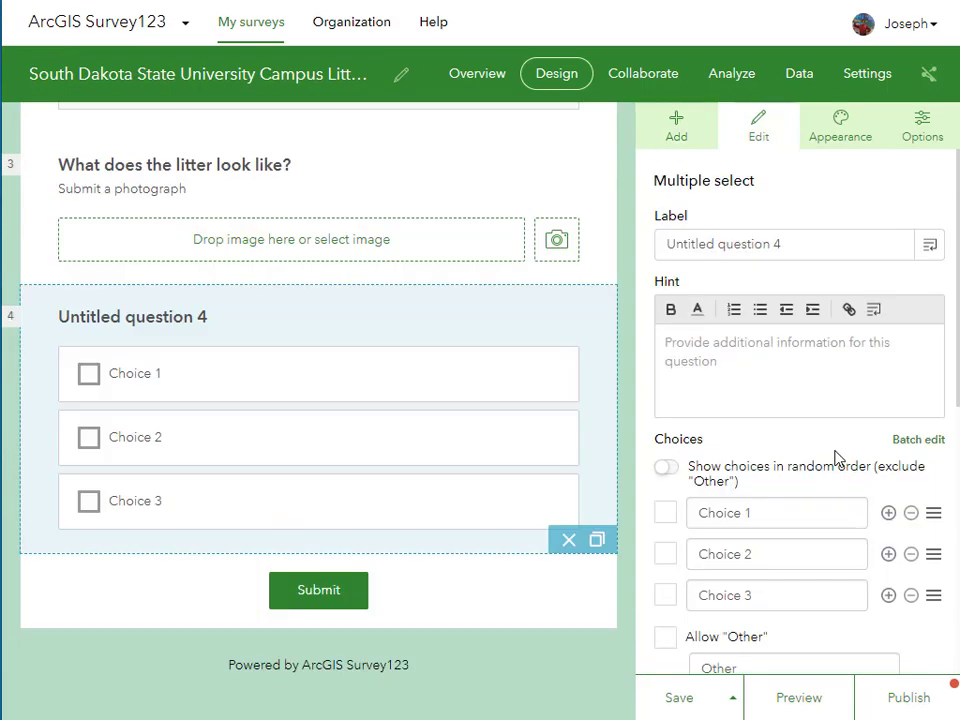
pyautogui.click(704, 248)
pyautogui.write('Tick all the types of litter found here')
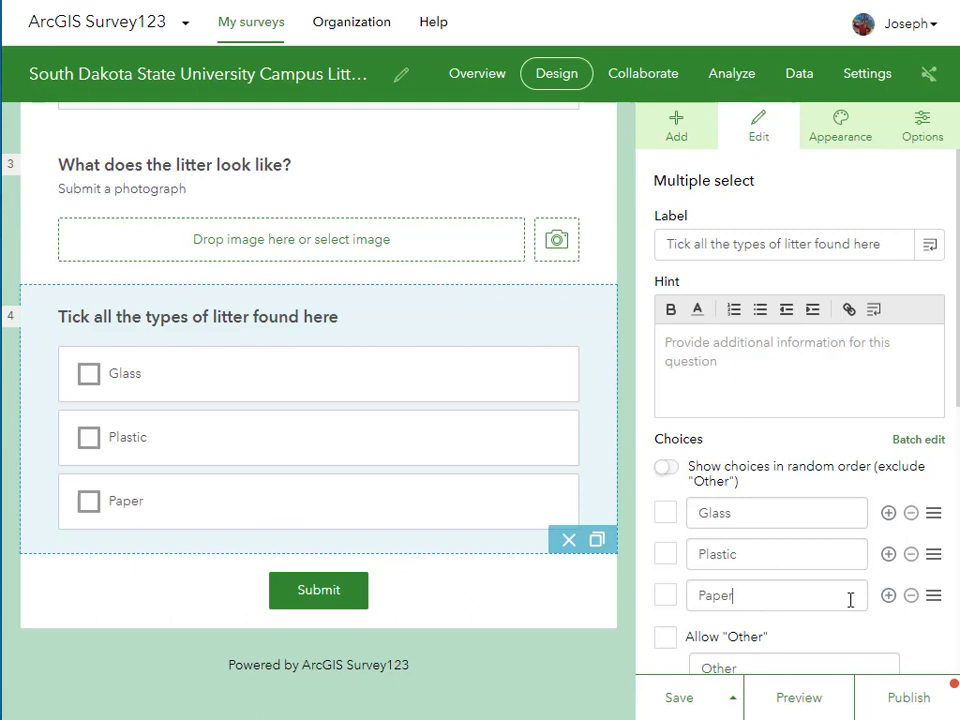
# Add the choices Cans and Bottles to the litter types question and allow an "Other" answer
pyautogui.scroll(-1, 850, 600)
pyautogui.click(888, 501)
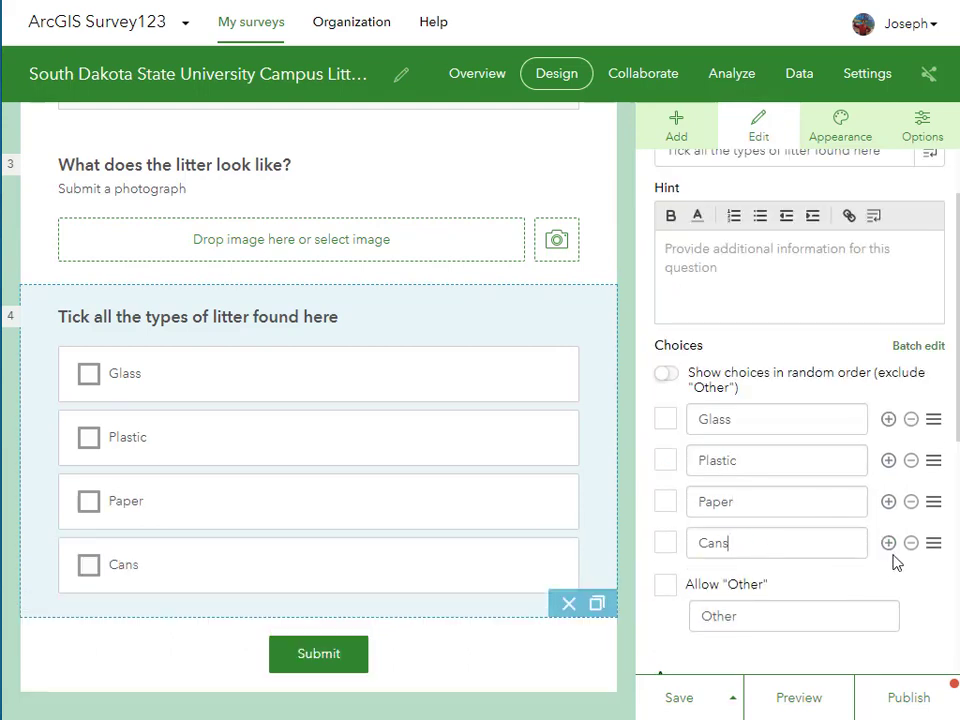
pyautogui.click(888, 543)
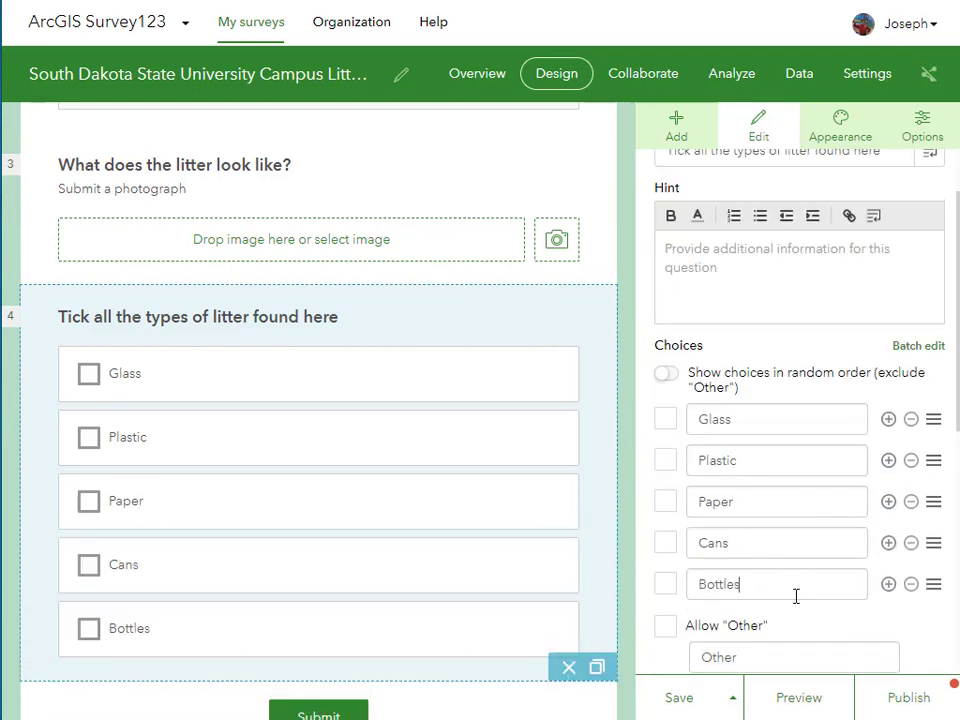
pyautogui.click(668, 625)
# Move the litter types question up to directly below the question about total pieces of litter
pyautogui.scroll(-3, 797, 596)
pyautogui.scroll(3, 149, 550)
pyautogui.moveTo(149, 595); pyautogui.dragTo(118, 326)
pyautogui.click(118, 300)
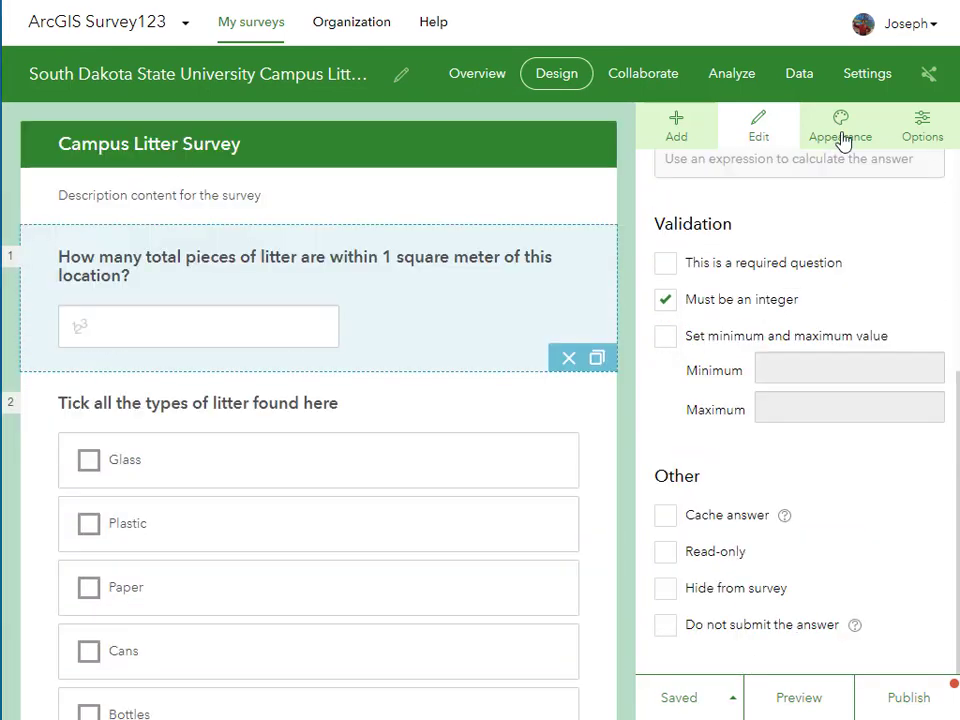
# Check the survey's appearance and enable submitting another response in the survey options
pyautogui.click(840, 127)
pyautogui.click(912, 128)
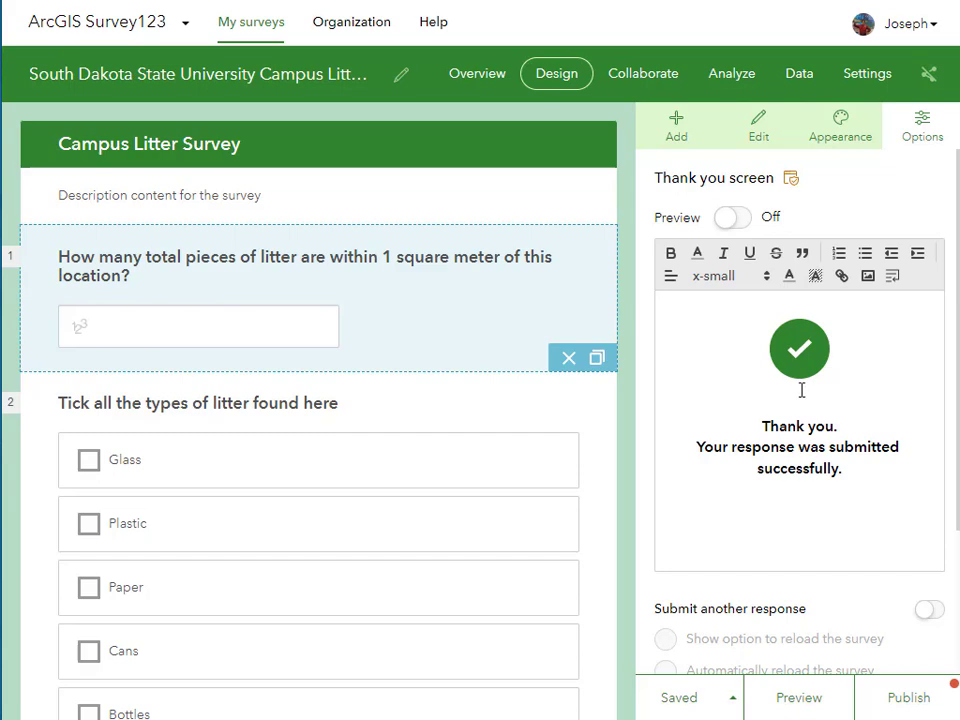
pyautogui.scroll(-3, 799, 390)
pyautogui.click(928, 409)
pyautogui.scroll(1, 812, 352)
pyautogui.scroll(-3, 770, 500)
# Save the survey design and publish the survey
pyautogui.click(679, 697)
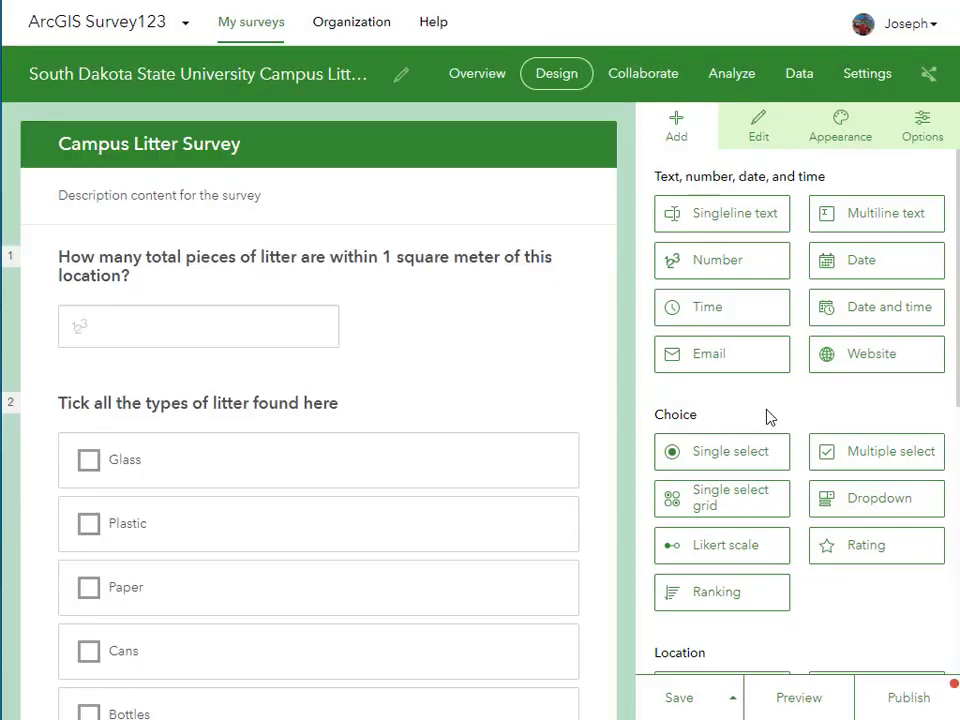
pyautogui.click(909, 697)
pyautogui.click(799, 681)
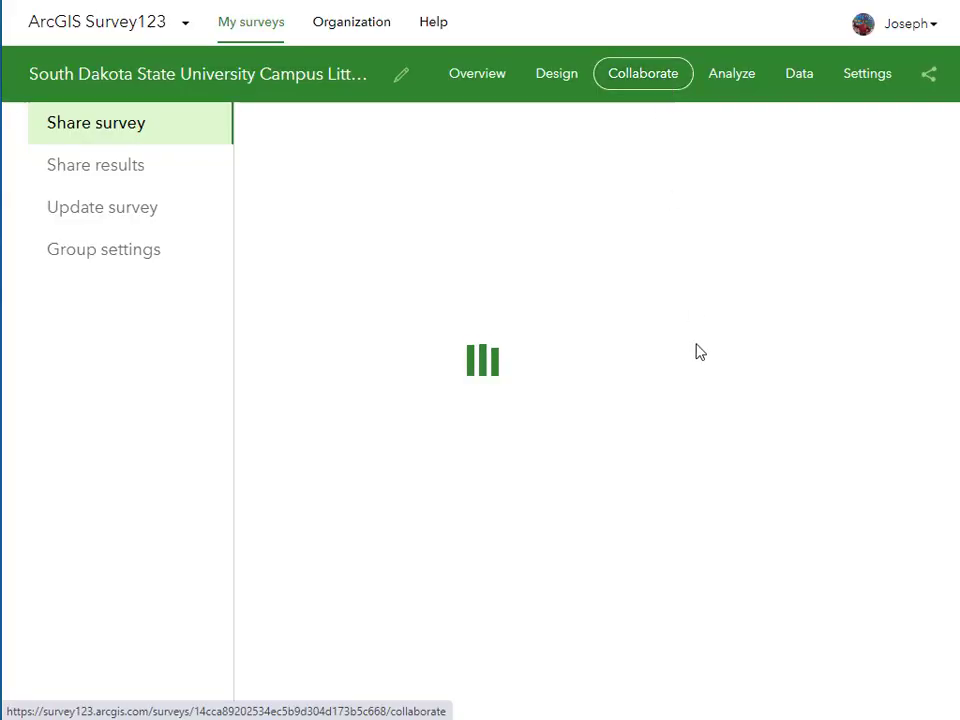
# Download the QR code of the published survey and select the survey's share link
pyautogui.click(826, 167)
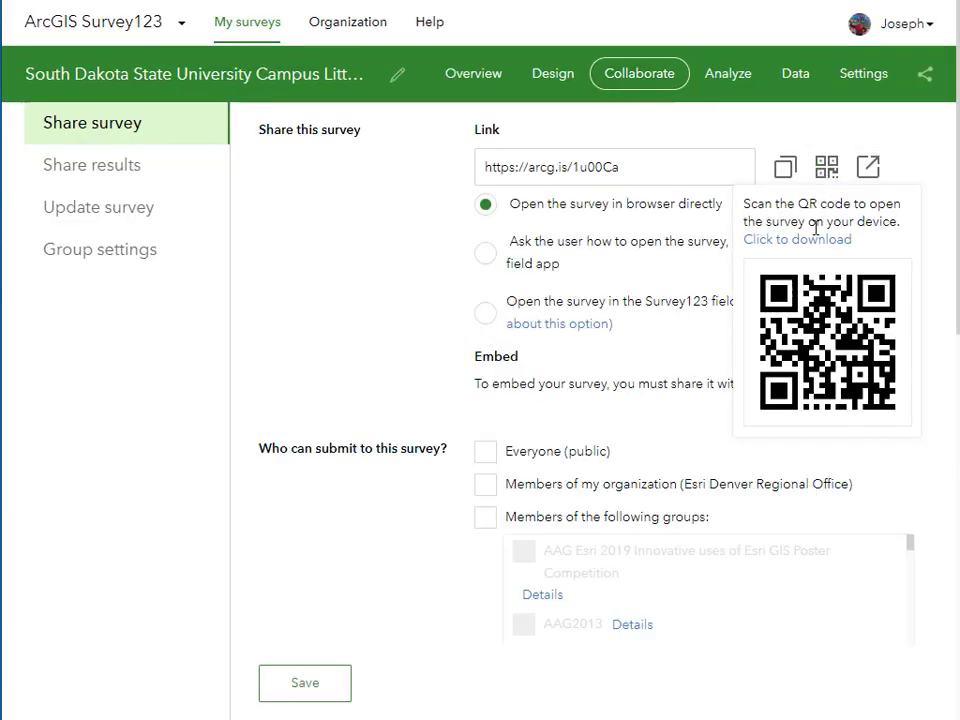
pyautogui.click(805, 240)
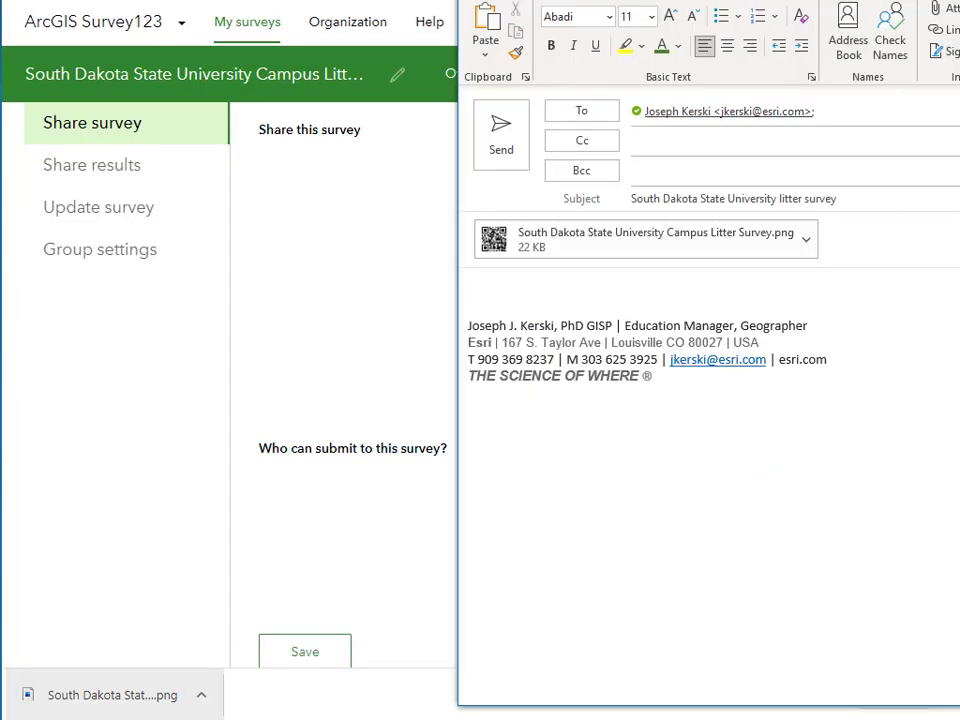
pyautogui.click(630, 170)
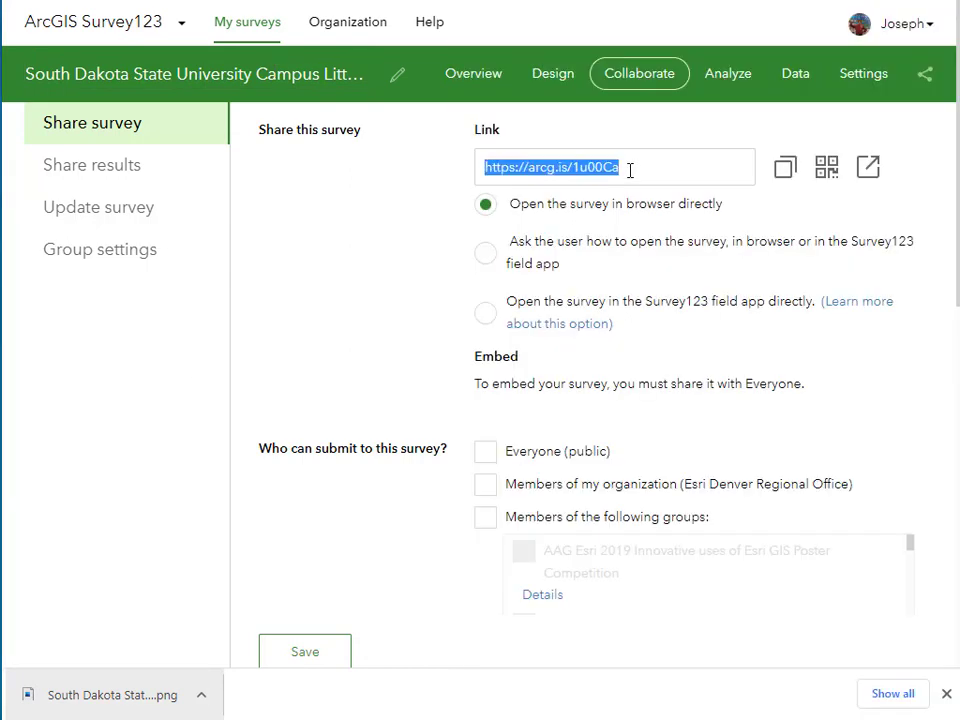
# Allow everyone (public) to submit to the survey and save the sharing settings
pyautogui.click(485, 451)
pyautogui.scroll(-8, 617, 439)
pyautogui.click(305, 650)
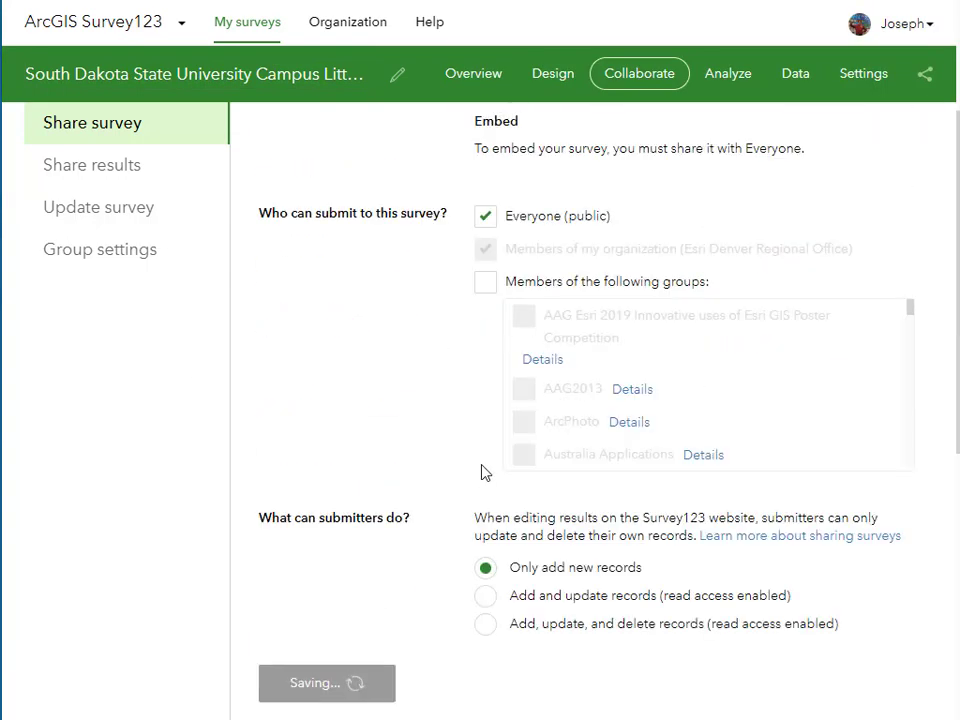
# View the survey's web app version settings and open its share shortcut
pyautogui.scroll(3, 590, 270)
pyautogui.click(863, 73)
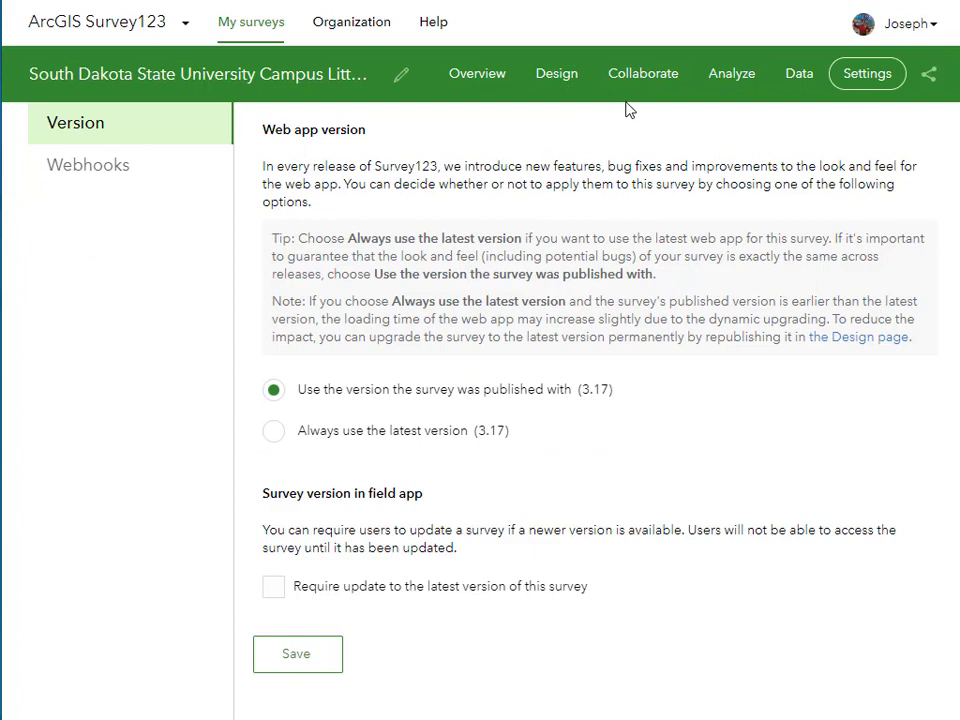
pyautogui.click(930, 76)
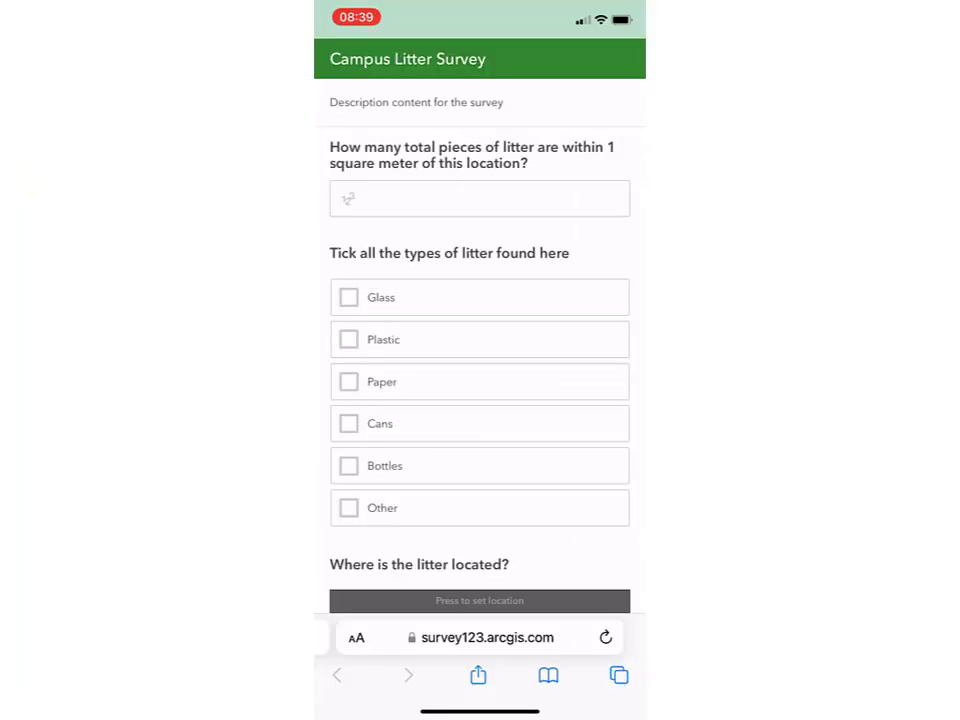
# Enter 12 as the total pieces of litter and tick Glass, Plastic, Paper, Cans and Bottles as the types found
pyautogui.click(479, 198)
pyautogui.click(356, 637)
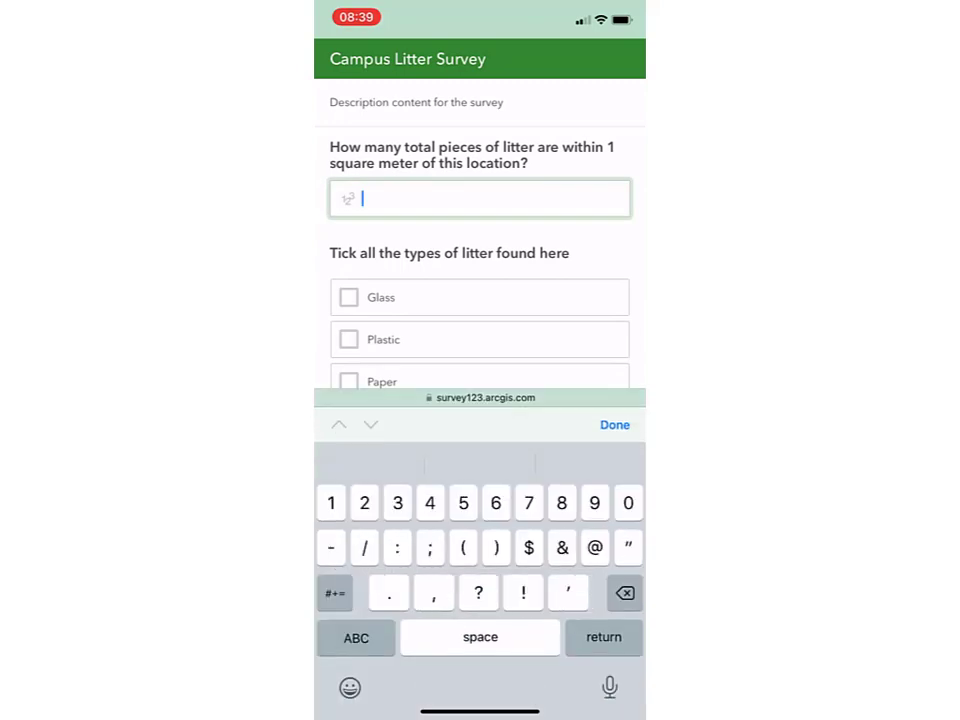
pyautogui.write('12')
pyautogui.scroll(-1, 479, 250)
pyautogui.click(349, 200)
pyautogui.click(349, 242)
pyautogui.click(349, 326)
pyautogui.click(349, 284)
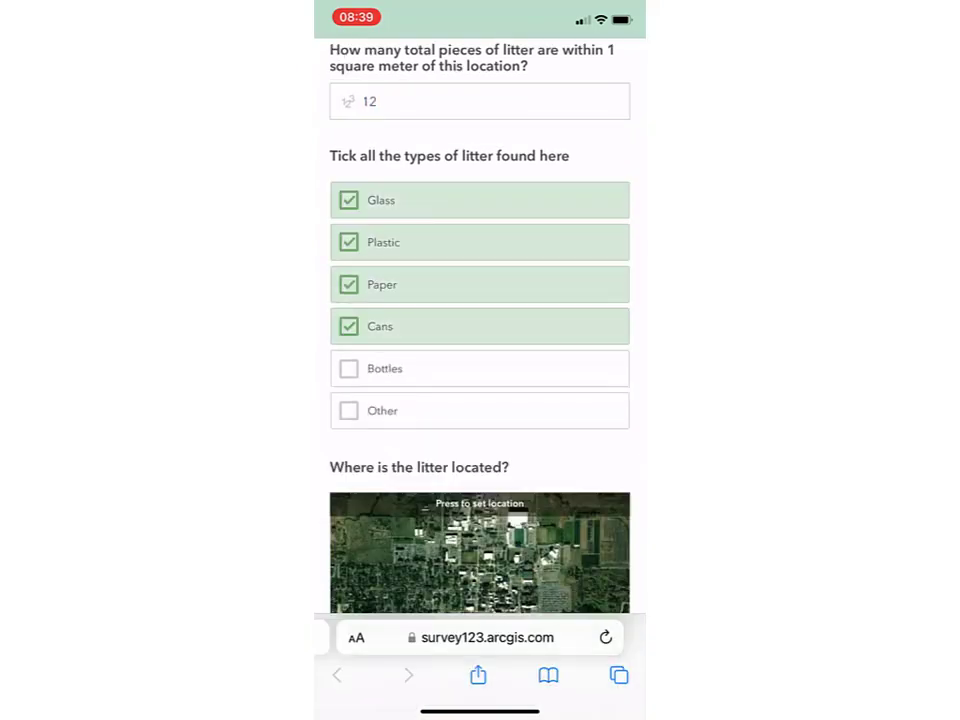
pyautogui.click(349, 368)
# Pin the litter location northeast of the baseball field, at about latitude 44.3233 and longitude -96.7758
pyautogui.scroll(-2, 480, 400)
pyautogui.click(480, 454)
pyautogui.scroll(3, 490, 330)
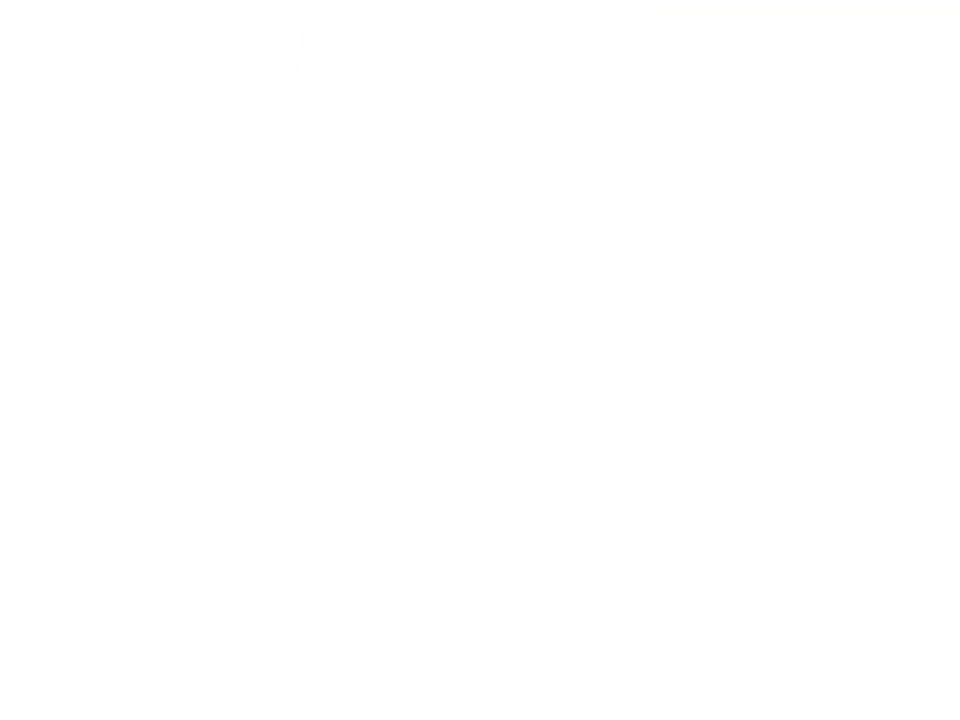
# Attach the photograph of the litter at actual size, submit the response and start another one
pyautogui.scroll(-3, 480, 400)
pyautogui.click(459, 450)
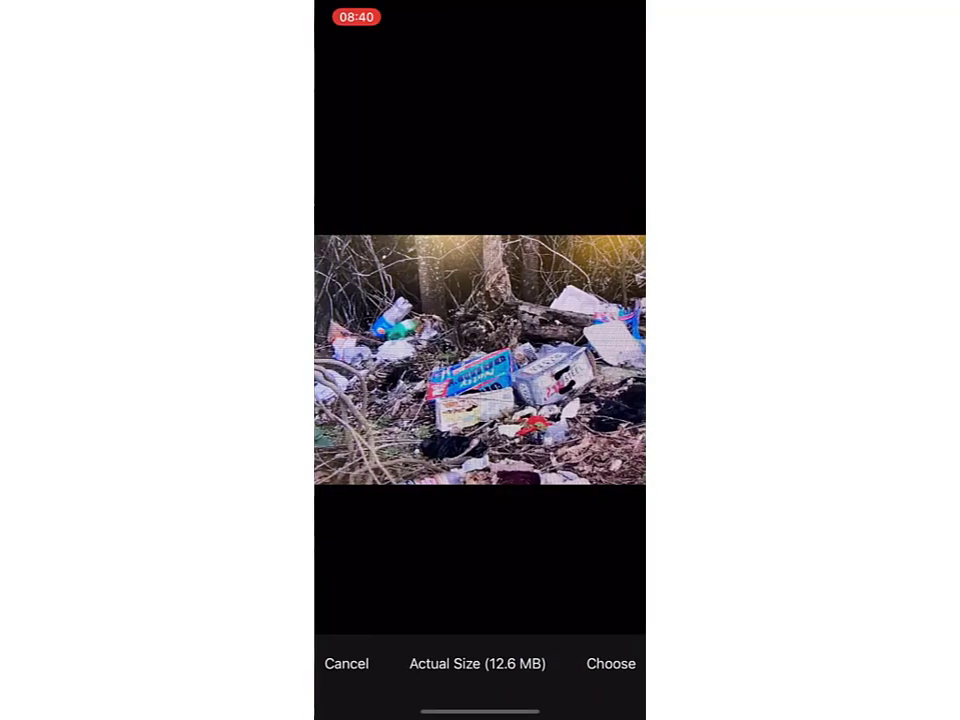
pyautogui.click(610, 663)
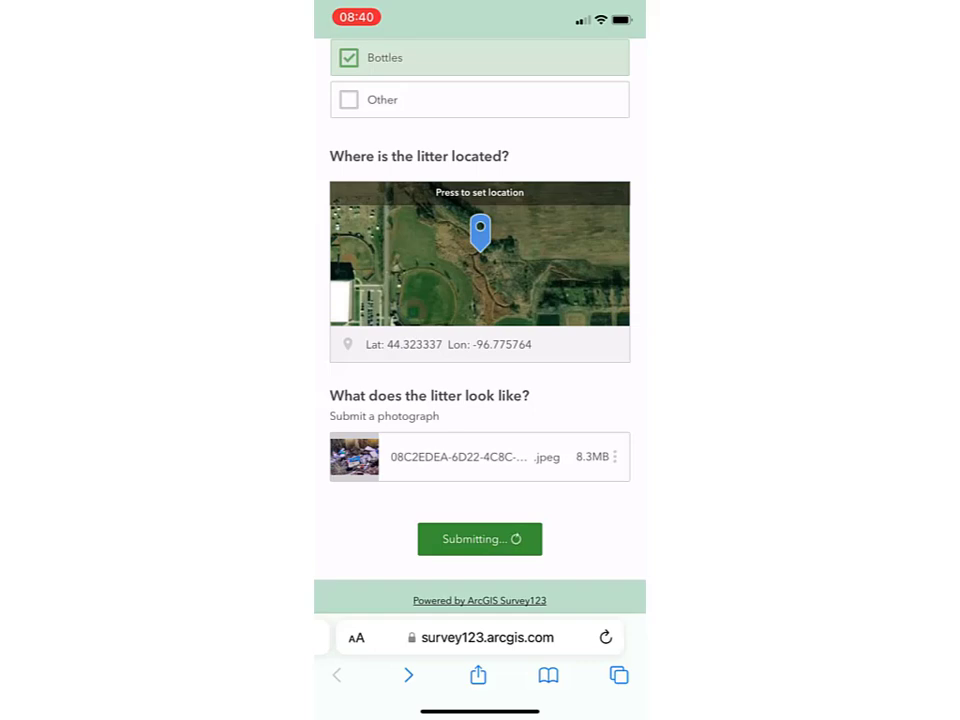
pyautogui.click(417, 247)
# In the second response, enter 8 pieces of litter and tick Glass, Plastic and Paper
pyautogui.click(480, 198)
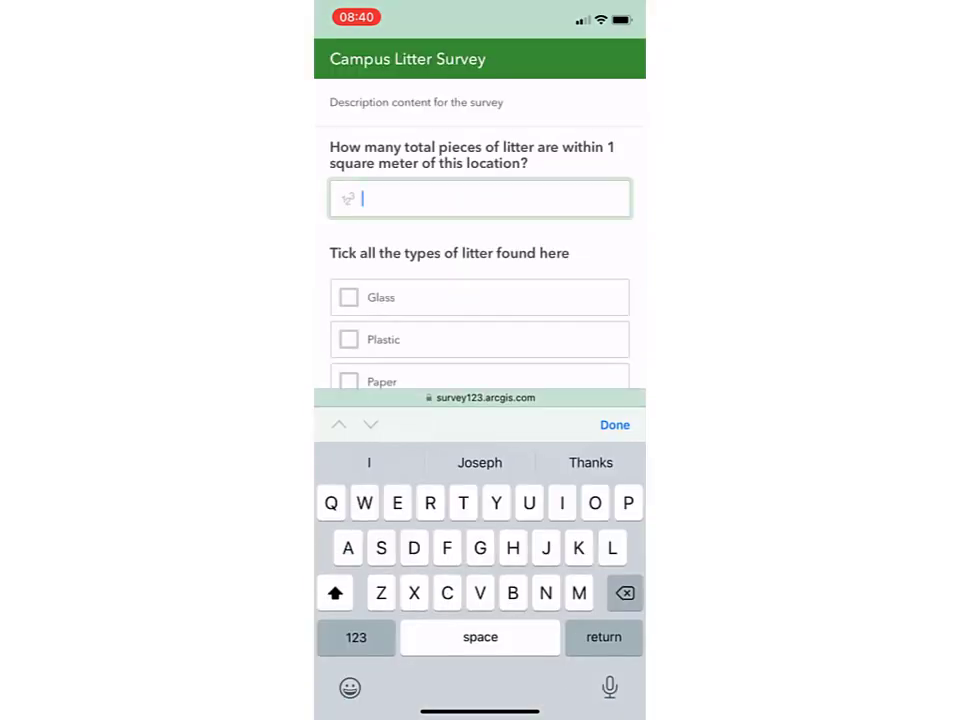
pyautogui.write('8')
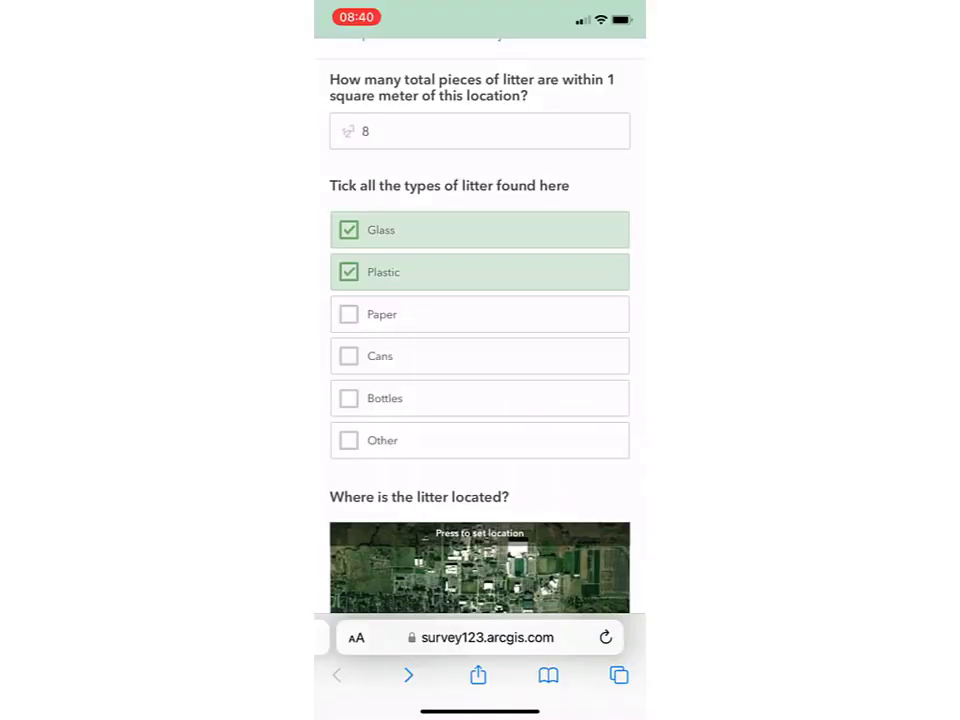
pyautogui.click(348, 314)
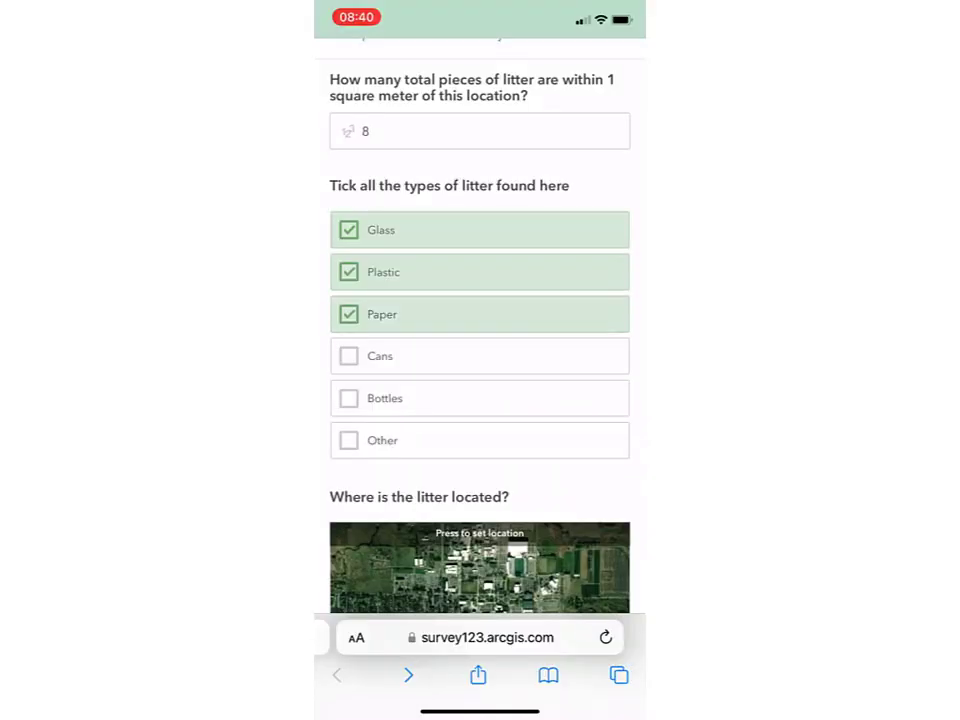
# Pin the second litter location just southeast of the roundabout, at about latitude 44.3184 and longitude -96.7778, and accept it
pyautogui.click(479, 566)
pyautogui.scroll(5, 480, 324)
pyautogui.click(462, 298)
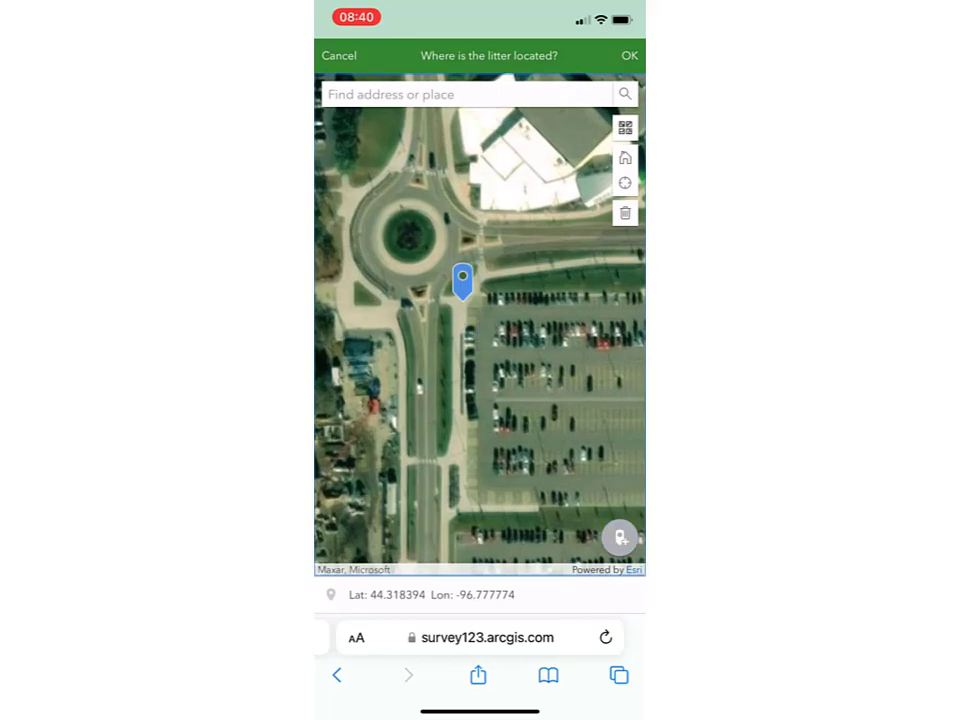
pyautogui.click(629, 55)
# Attach a photograph to the second response for the question about what the litter looks like
pyautogui.scroll(-3, 480, 400)
pyautogui.click(480, 516)
pyautogui.click(386, 553)
pyautogui.click(591, 505)
pyautogui.click(611, 662)
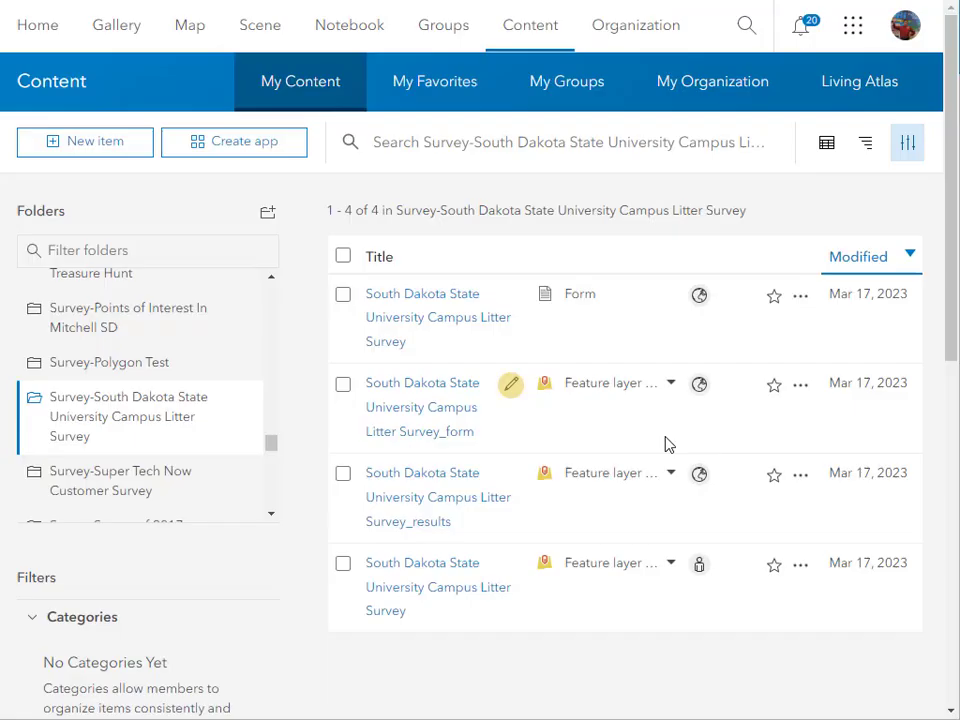
# Switch to ArcGIS Online and try to share the owner-only Campus Litter Survey feature layer with Everyone (public)
pyautogui.click(699, 564)
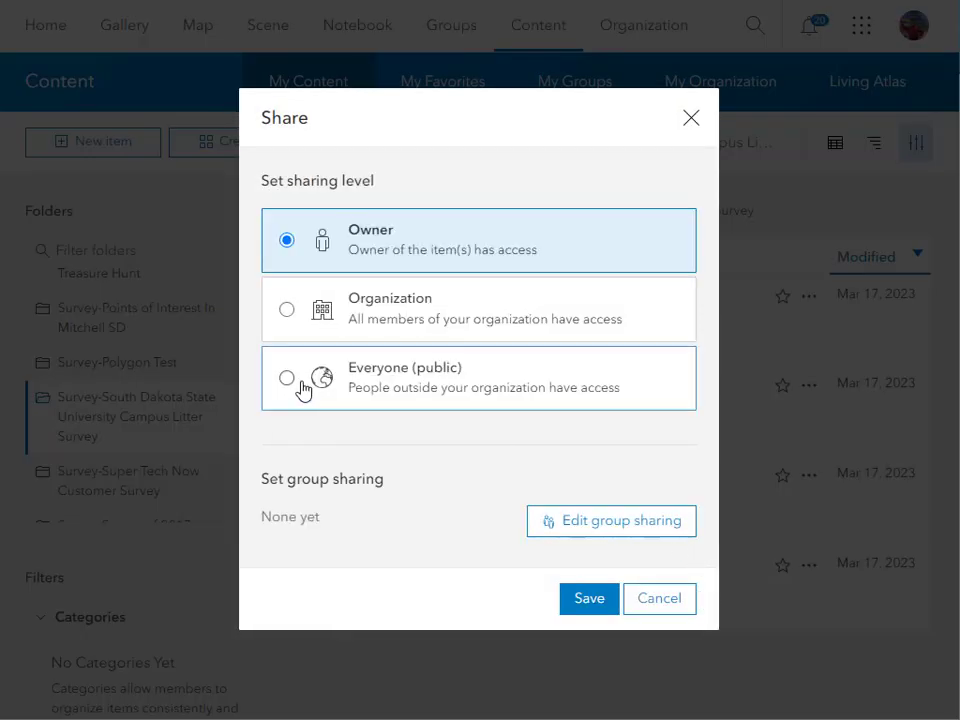
pyautogui.click(304, 388)
pyautogui.click(587, 599)
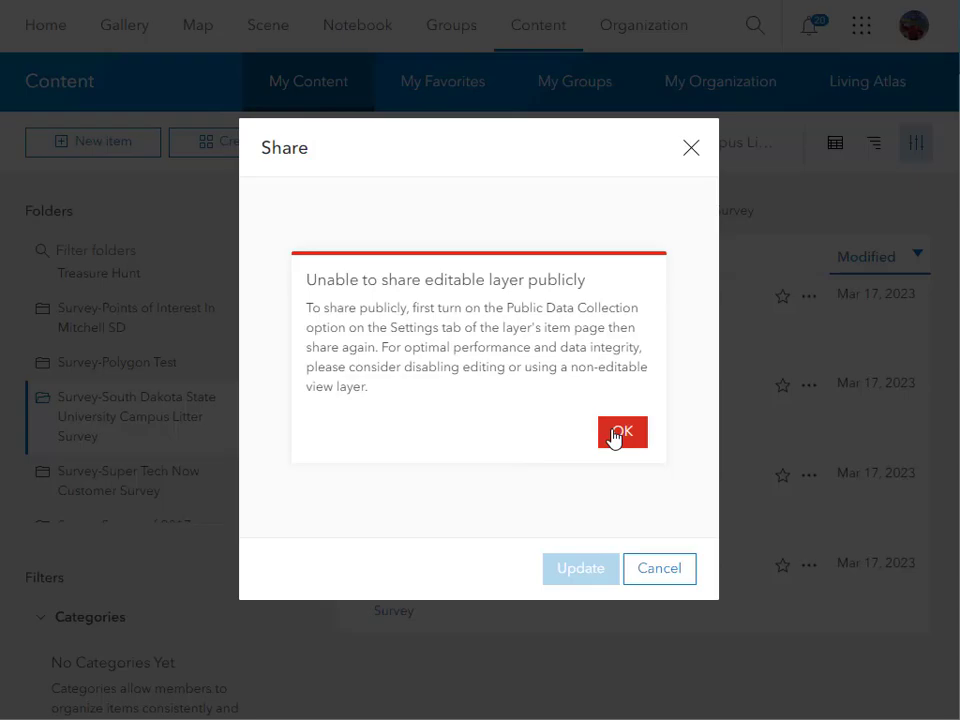
pyautogui.click(615, 437)
# In the survey feature layer's settings, approve sharing the layer with the public when editing is enabled, and save the setting
pyautogui.click(514, 583)
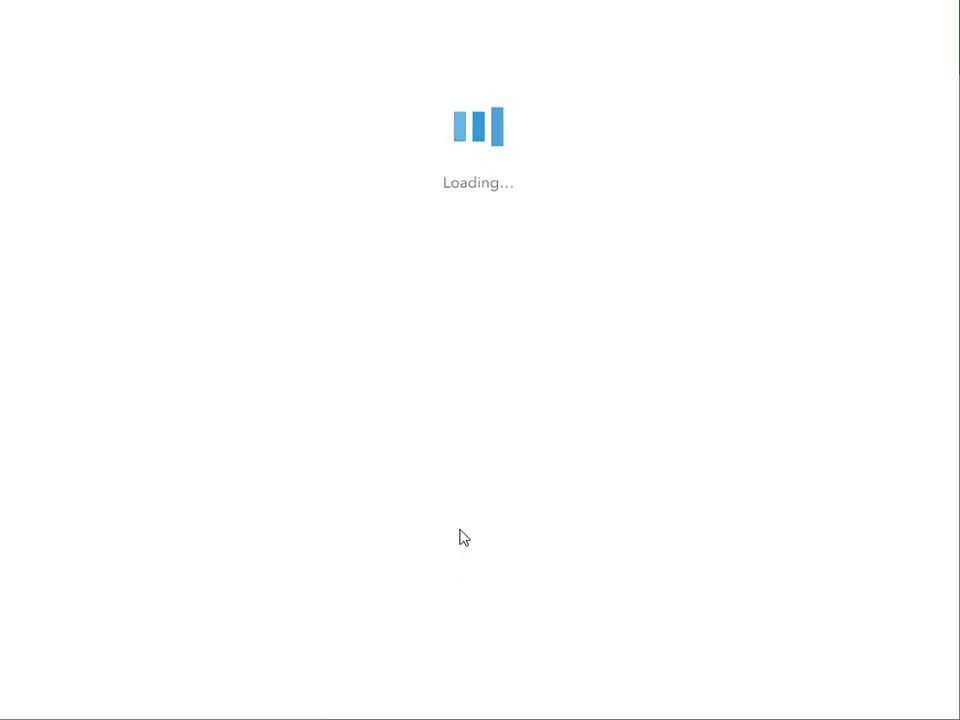
pyautogui.click(849, 102)
pyautogui.scroll(-3, 258, 350)
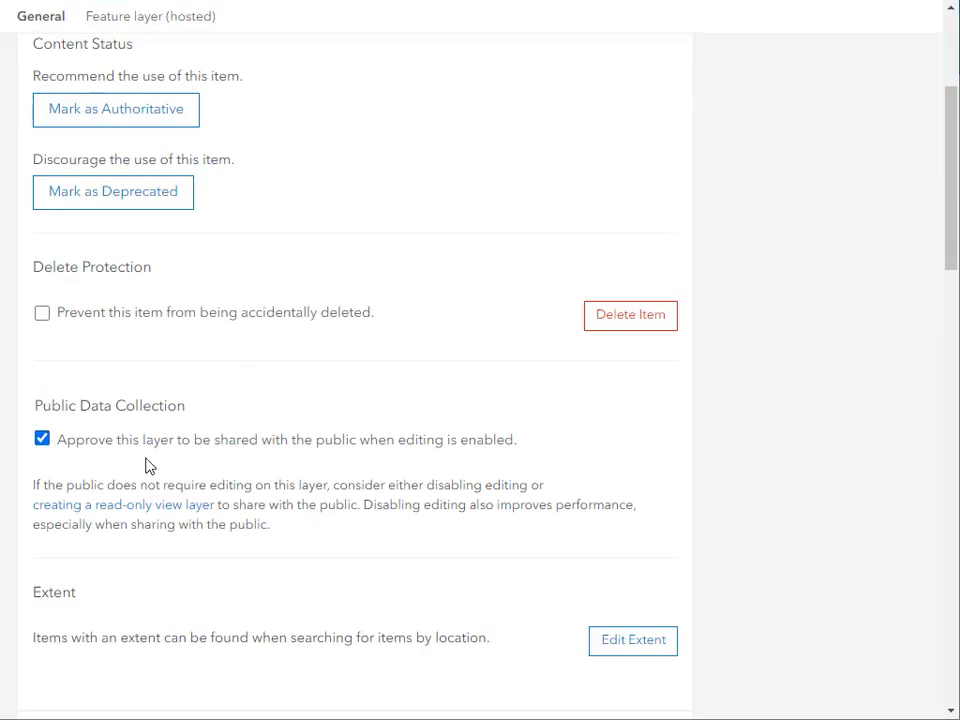
pyautogui.tripleClick(358, 443)
pyautogui.scroll(3, 597, 505)
pyautogui.scroll(-20, 615, 525)
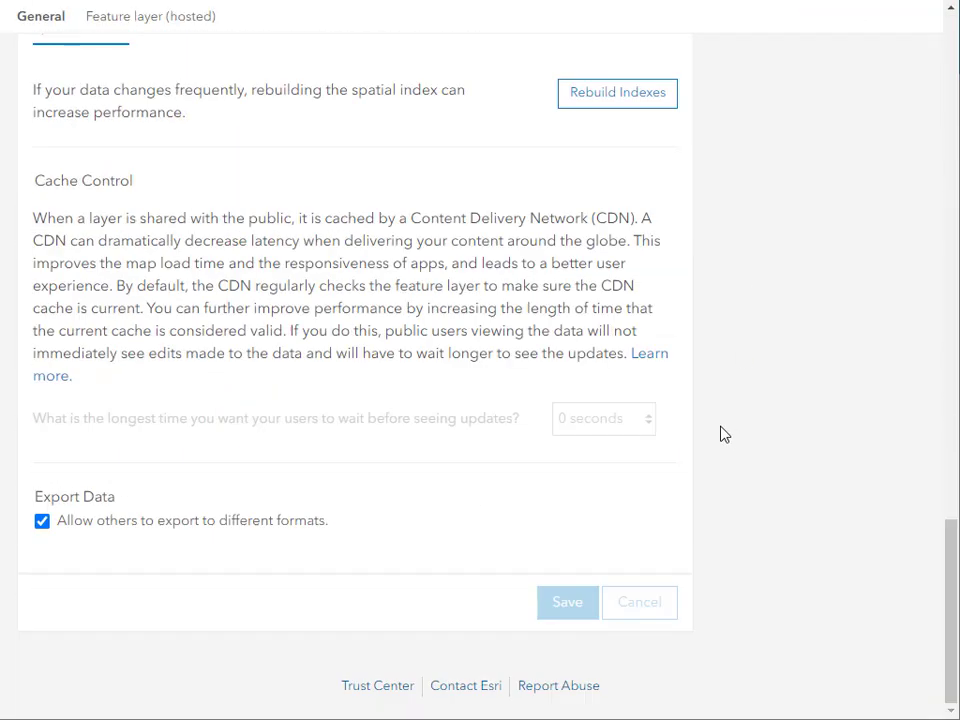
pyautogui.scroll(15, 711, 531)
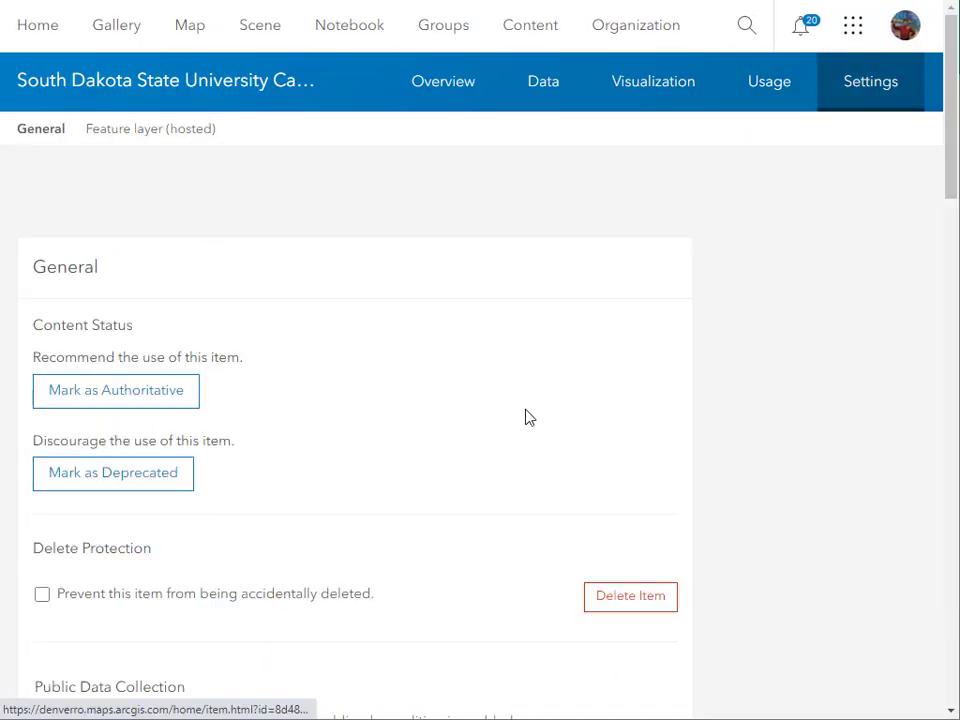
pyautogui.scroll(-20, 522, 418)
pyautogui.scroll(12, 520, 418)
pyautogui.click(41, 344)
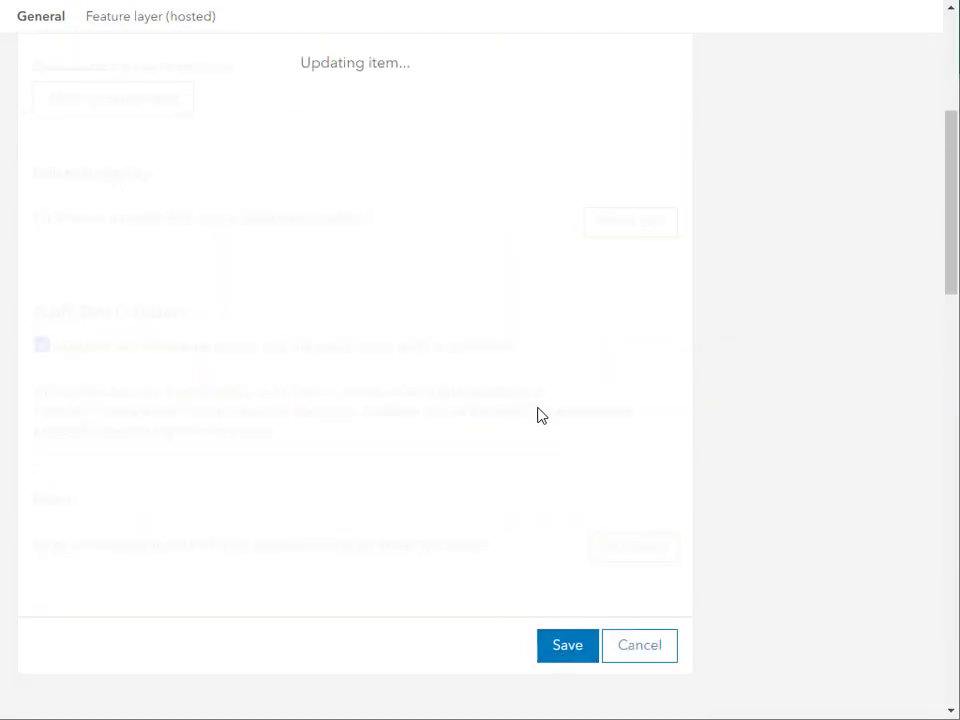
# Return to the survey's content folder and share the Campus Litter Survey feature layer with Everyone (public)
pyautogui.click(530, 25)
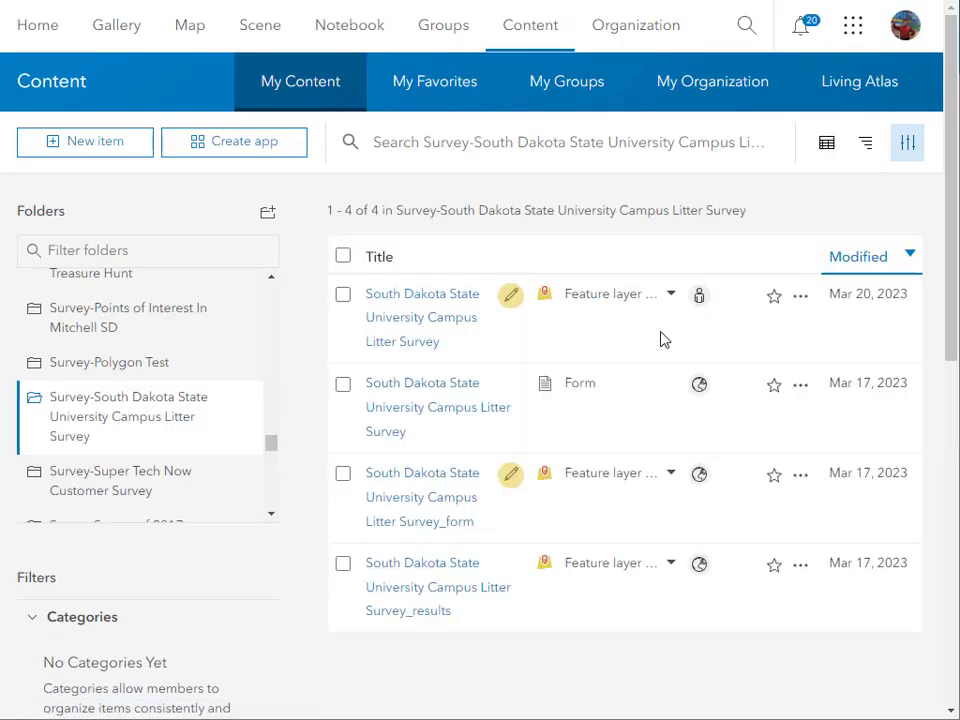
pyautogui.click(700, 297)
pyautogui.click(650, 378)
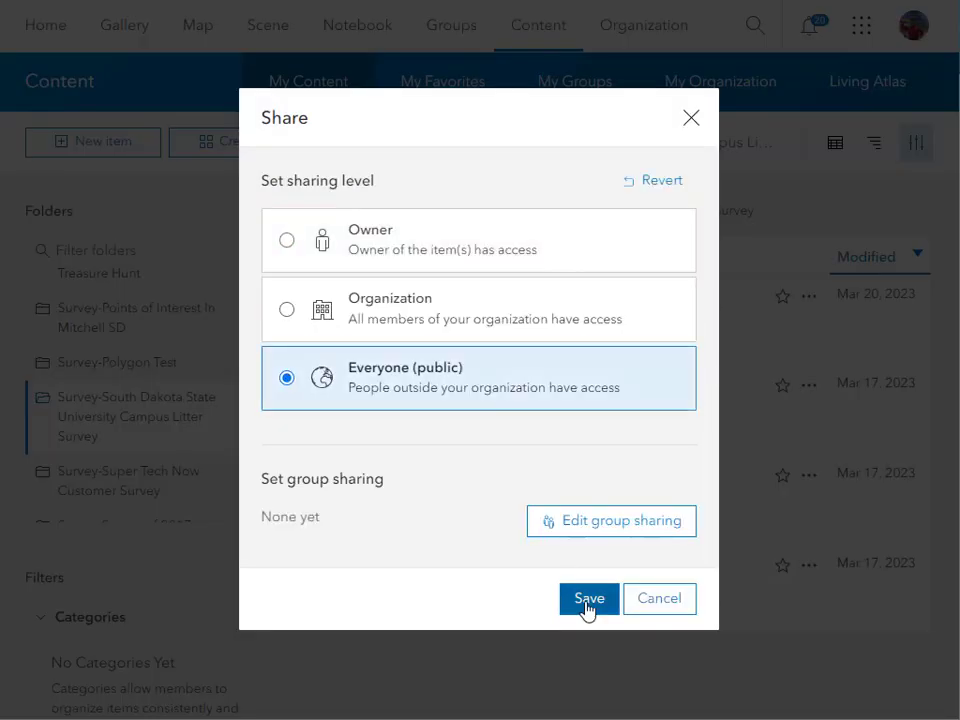
pyautogui.click(587, 600)
pyautogui.click(536, 412)
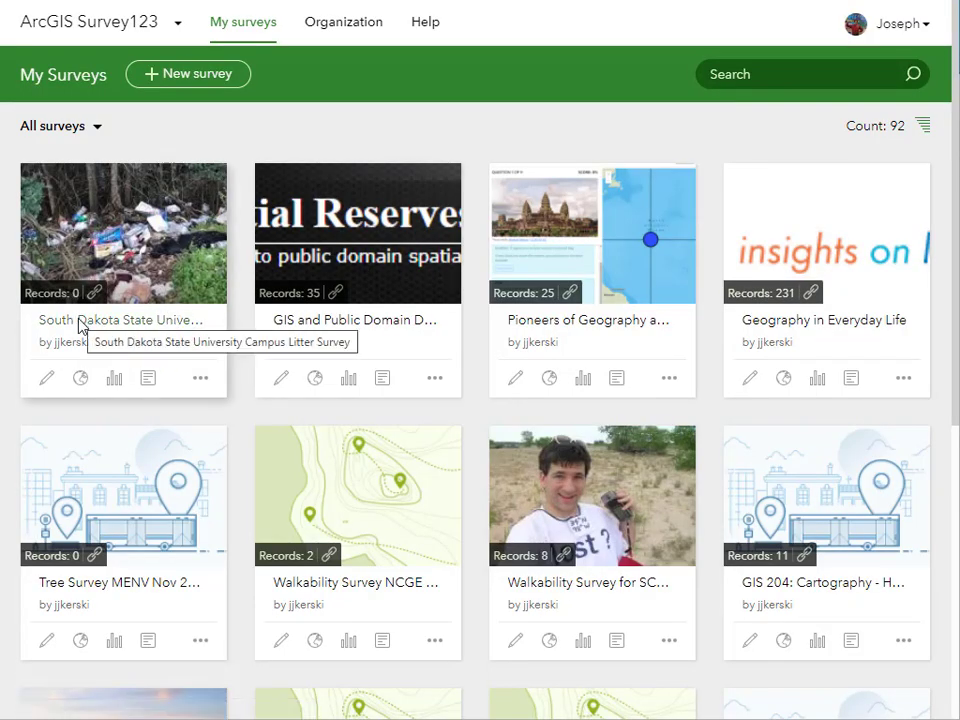
# Switch to ArcGIS Survey123, open the South Dakota State University Campus Litter Survey and review its response charts and tables
pyautogui.click(155, 294)
pyautogui.click(927, 84)
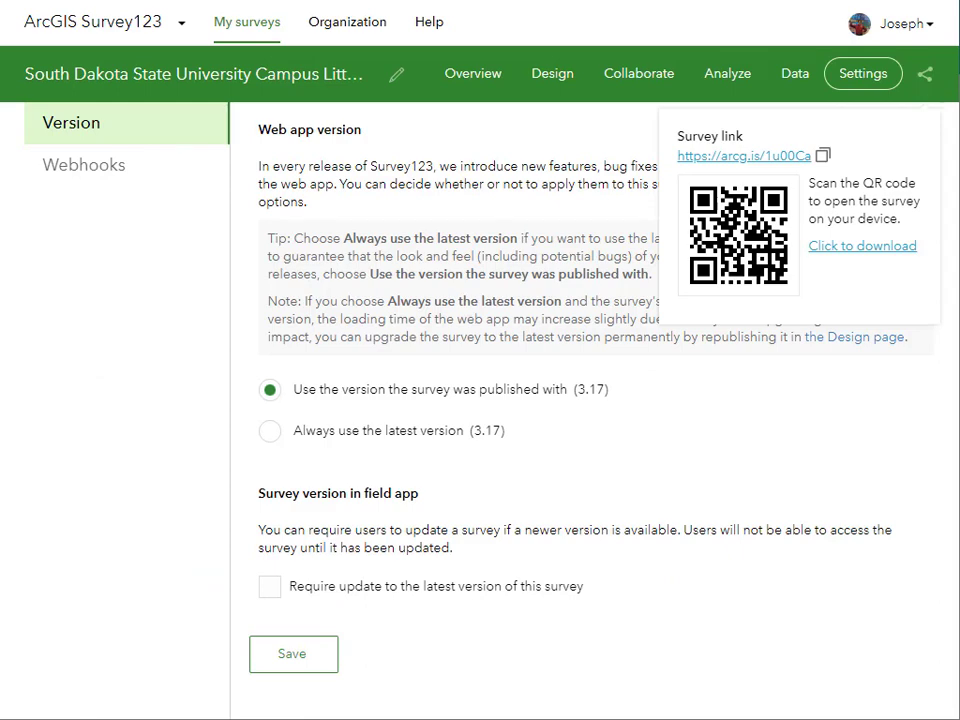
pyautogui.click(727, 73)
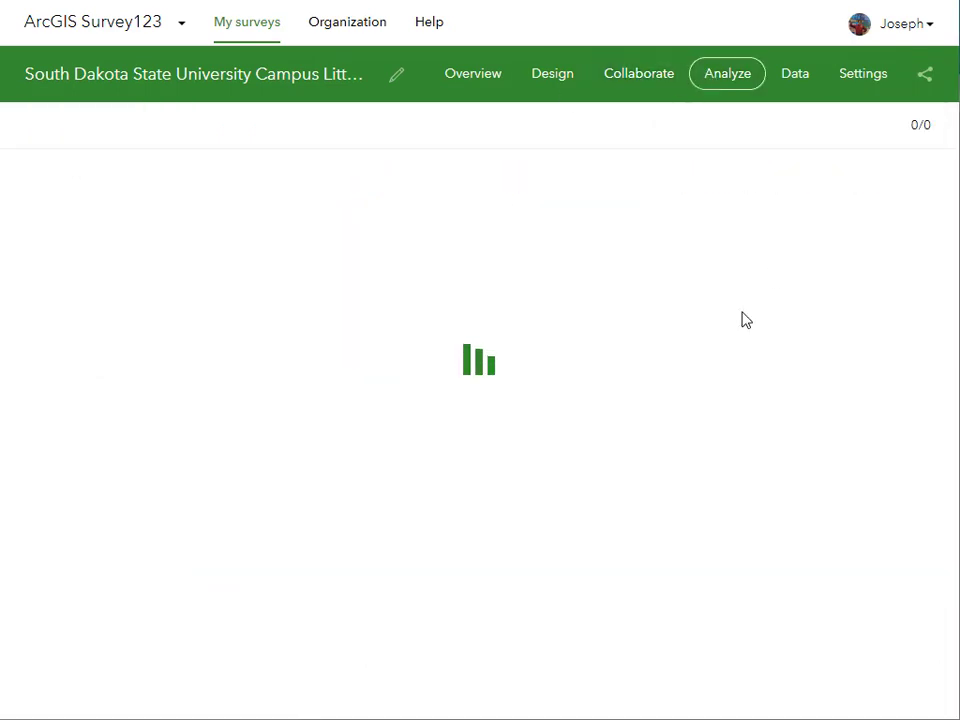
pyautogui.scroll(-4, 812, 454)
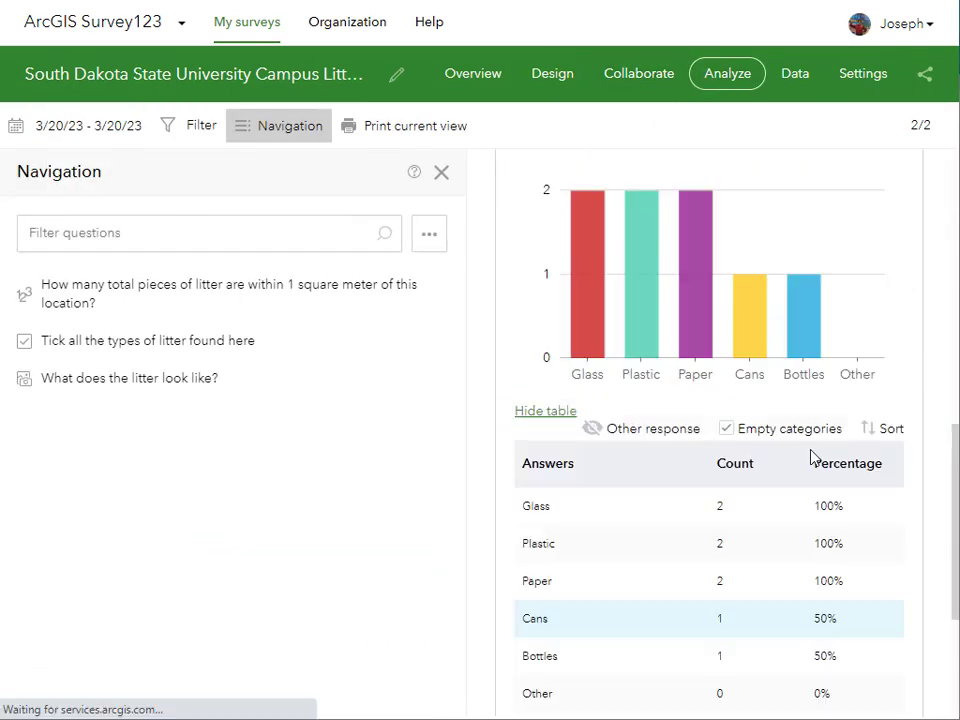
pyautogui.scroll(8, 812, 450)
# Display the responses on total pieces of litter as a map and zoom in on the survey area
pyautogui.click(862, 194)
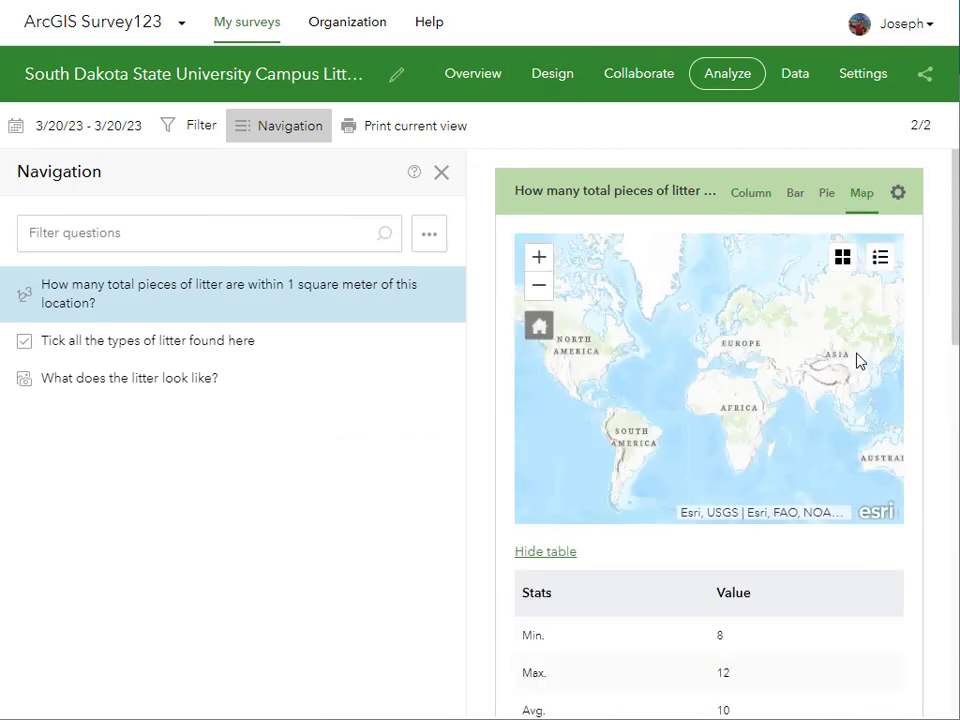
pyautogui.keyDown('shift'); pyautogui.moveTo(610, 363); pyautogui.dragTo(564, 331); pyautogui.keyUp('shift')
pyautogui.keyDown('shift'); pyautogui.moveTo(696, 464); pyautogui.dragTo(660, 449); pyautogui.keyUp('shift')
pyautogui.scroll(5, 661, 450)
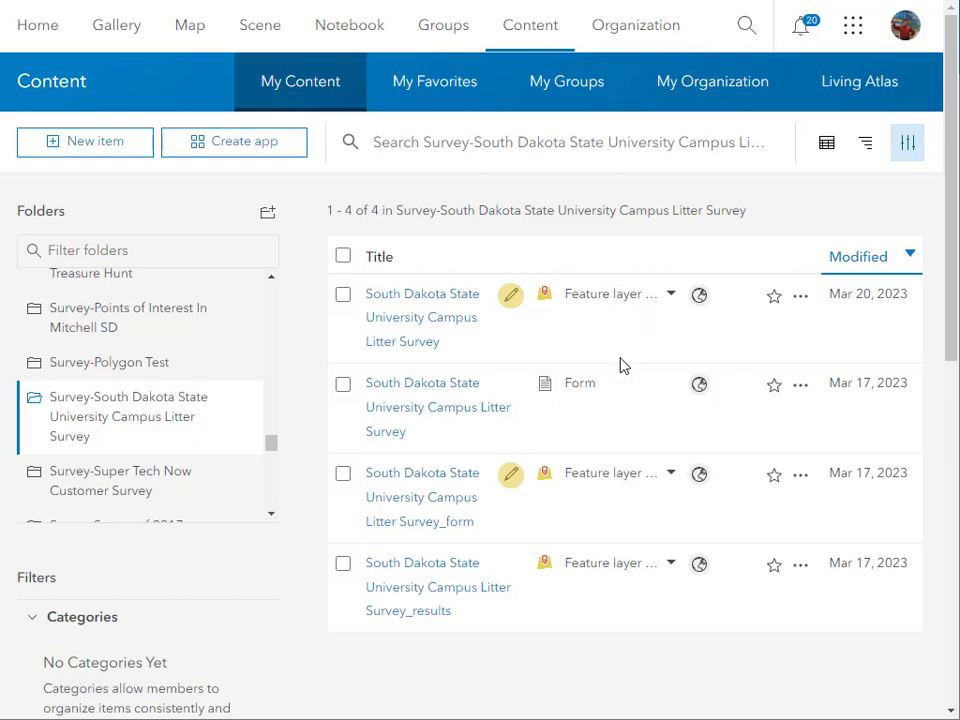
# Switch back to ArcGIS Online and open the Campus Litter Survey feature layer in Map Viewer
pyautogui.click(620, 294)
pyautogui.click(394, 298)
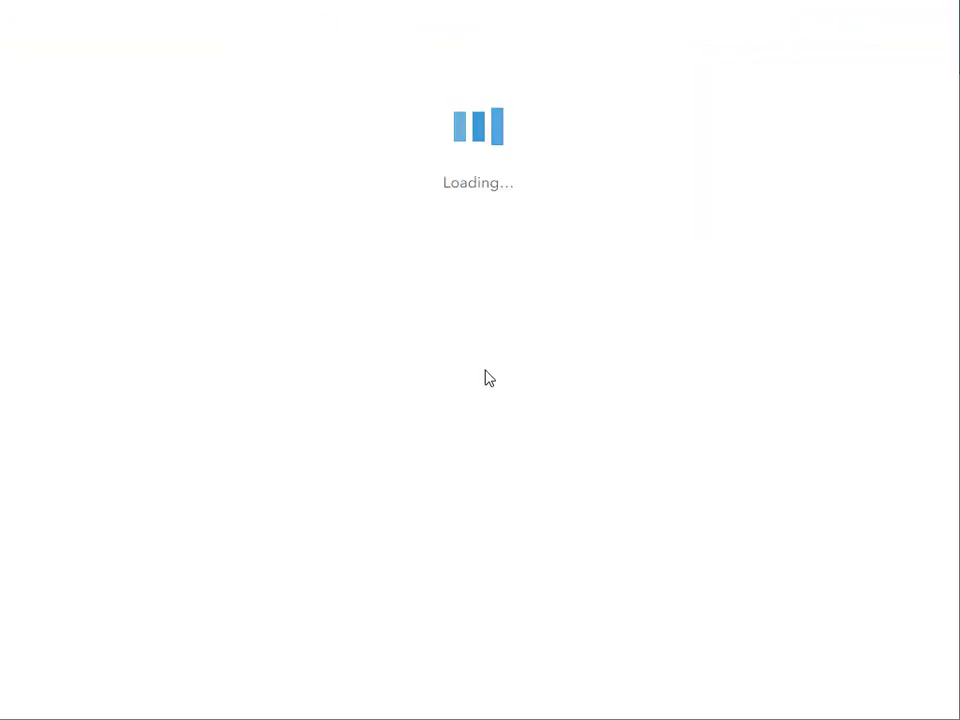
pyautogui.click(868, 160)
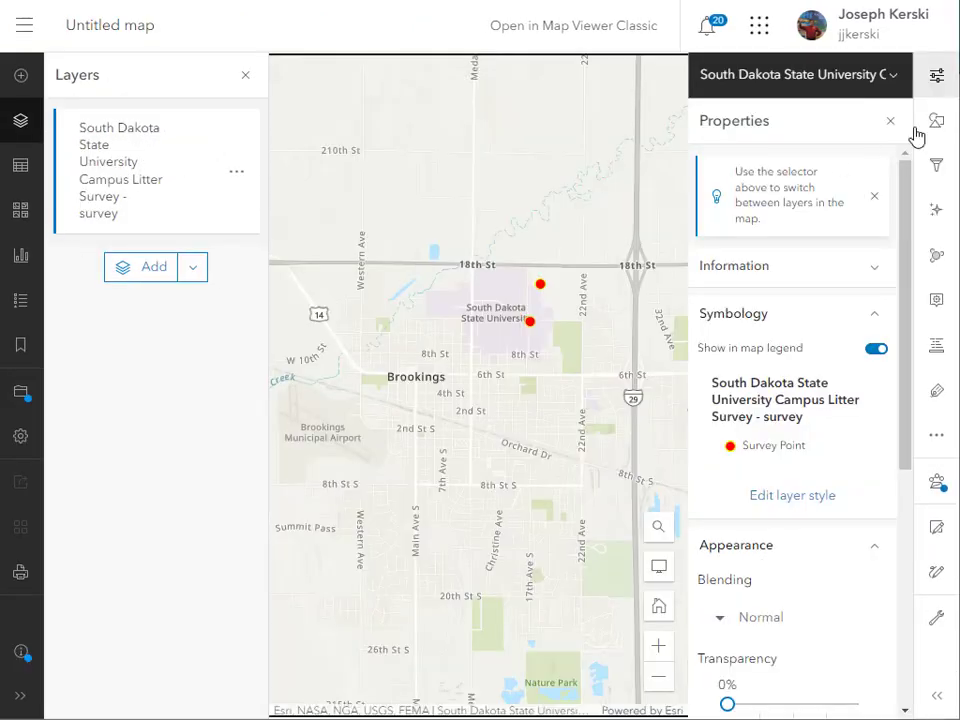
# Style the survey layer by the field on total pieces of litter within 1 square meter
pyautogui.click(936, 126)
pyautogui.click(740, 296)
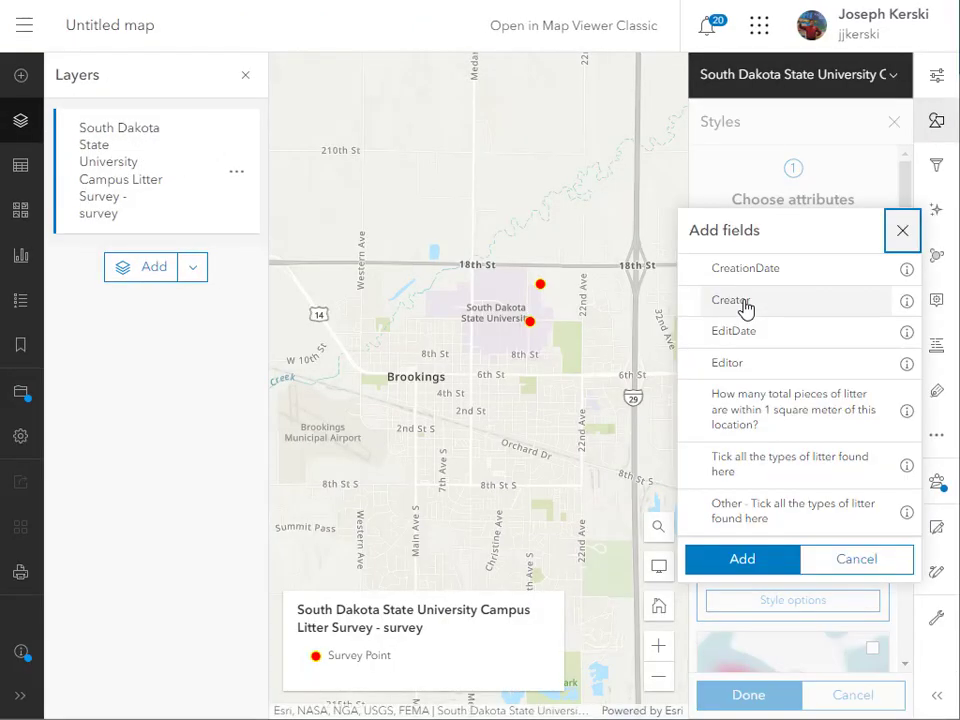
pyautogui.click(768, 458)
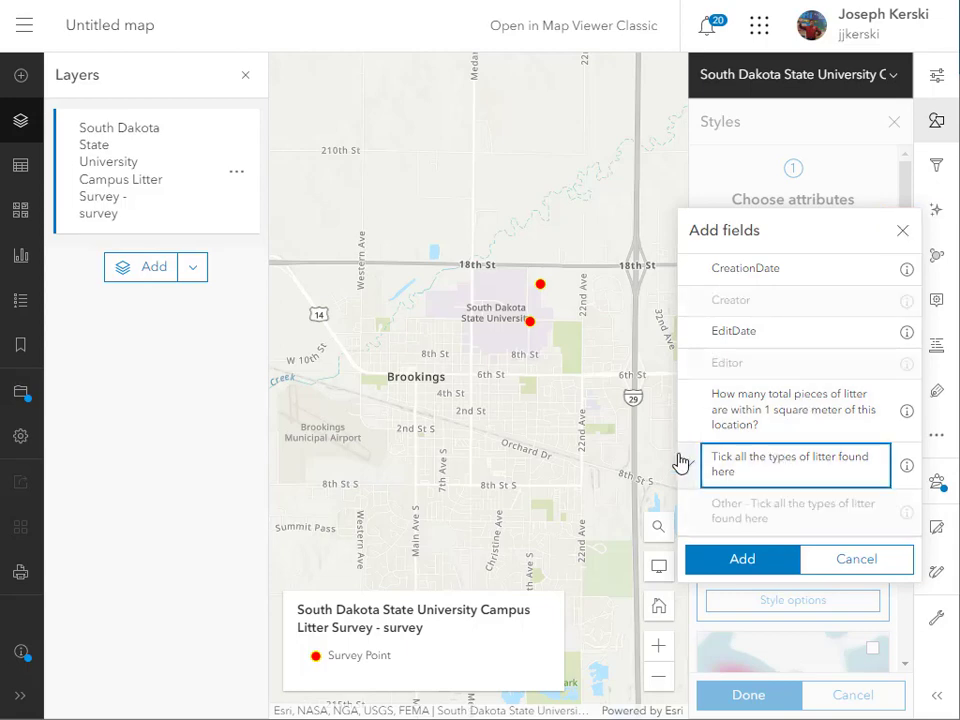
pyautogui.click(735, 420)
pyautogui.click(757, 552)
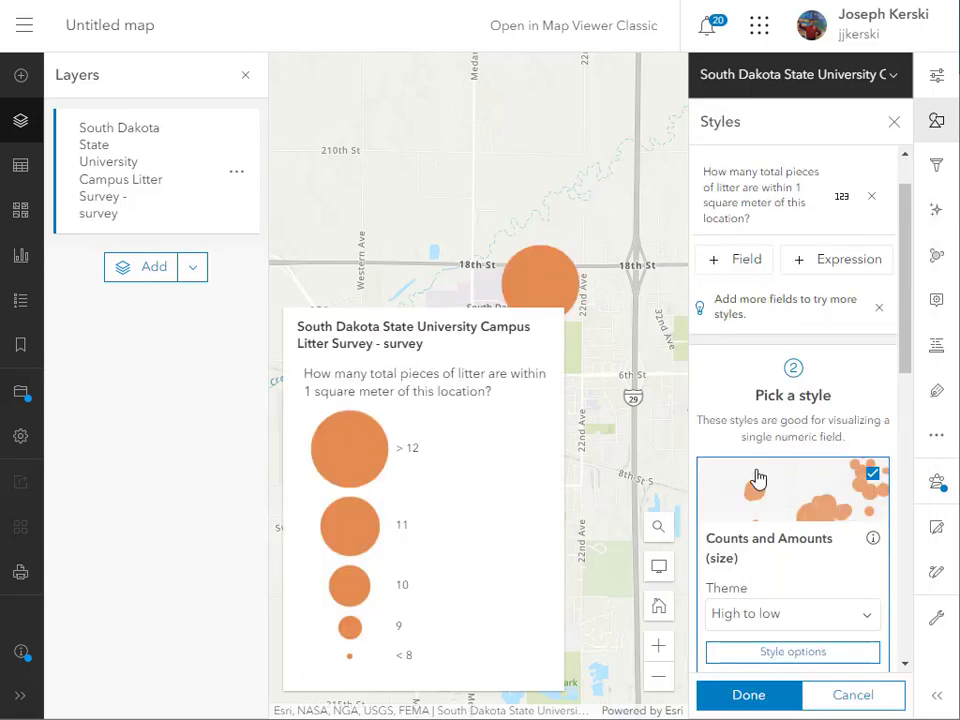
# Change the Counts and Amounts (size) symbol to the orange exclamation speech-bubble icon from the Government category
pyautogui.click(793, 651)
pyautogui.scroll(-2, 800, 520)
pyautogui.scroll(2, 816, 570)
pyautogui.click(729, 405)
pyautogui.click(526, 208)
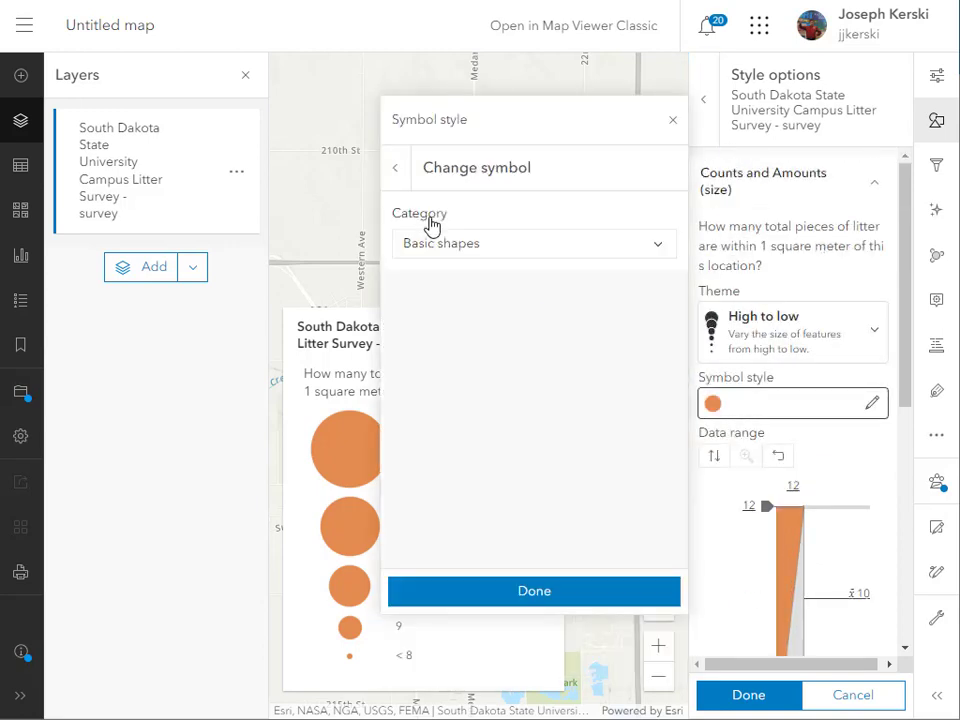
pyautogui.click(534, 243)
pyautogui.click(463, 452)
pyautogui.scroll(-5, 538, 444)
pyautogui.scroll(-10, 538, 444)
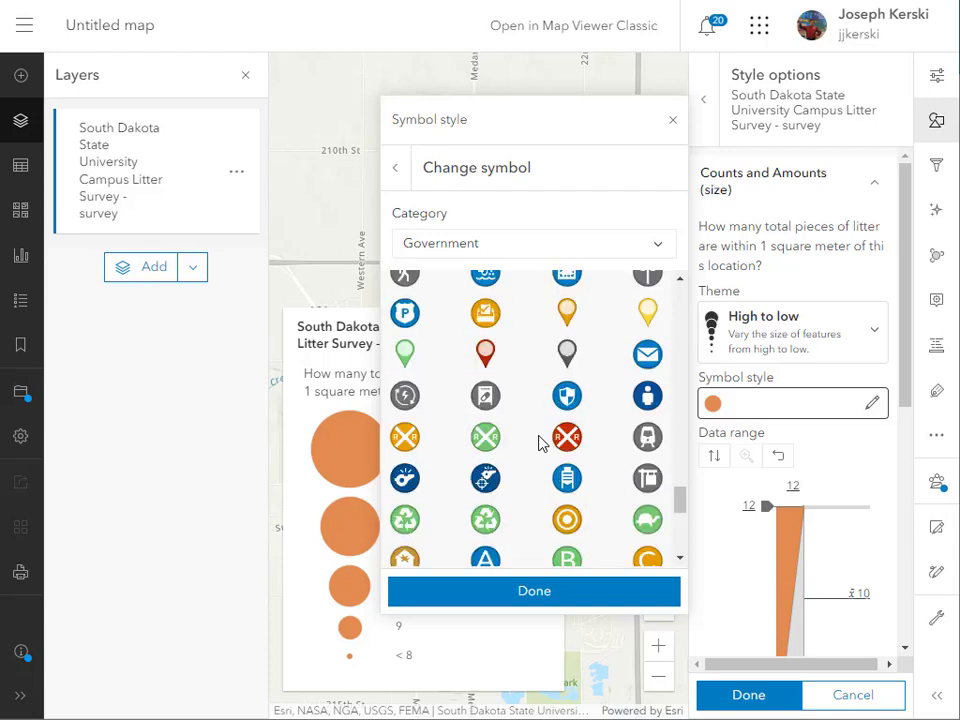
pyautogui.scroll(-2, 538, 444)
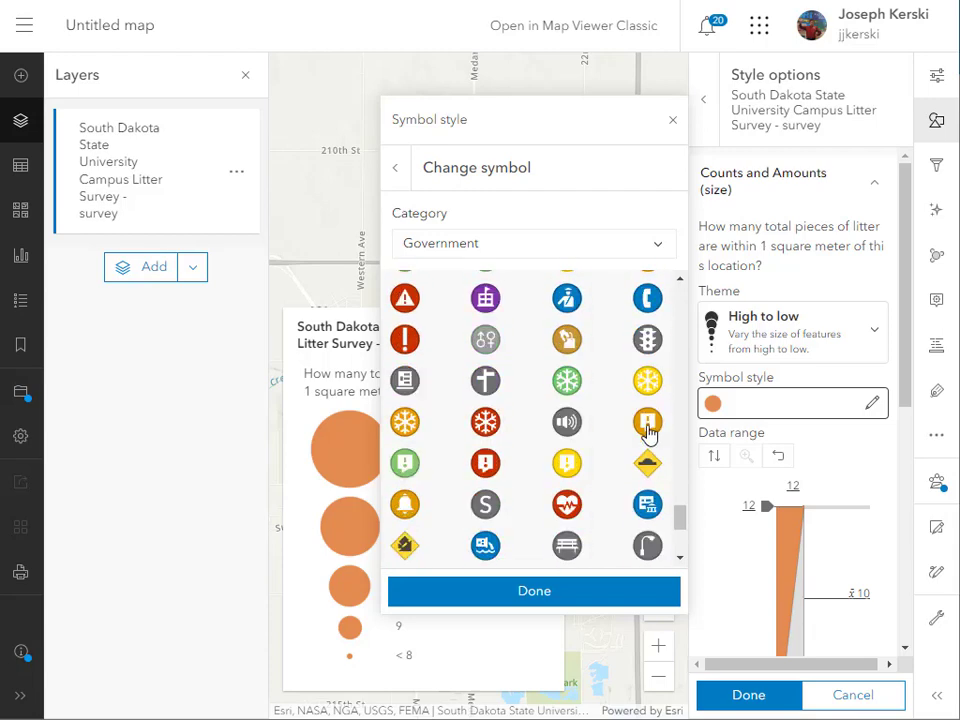
pyautogui.click(649, 428)
pyautogui.click(536, 592)
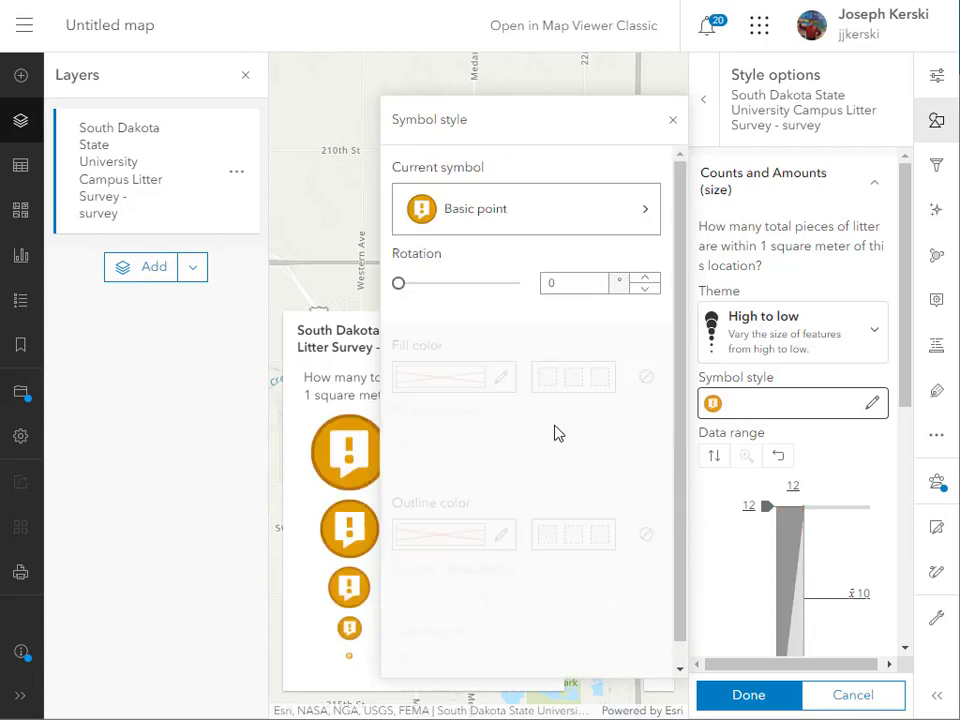
# Set the survey symbol's maximum size to 41 px in the size range and apply the style
pyautogui.scroll(-3, 800, 450)
pyautogui.moveTo(864, 613); pyautogui.dragTo(780, 613)
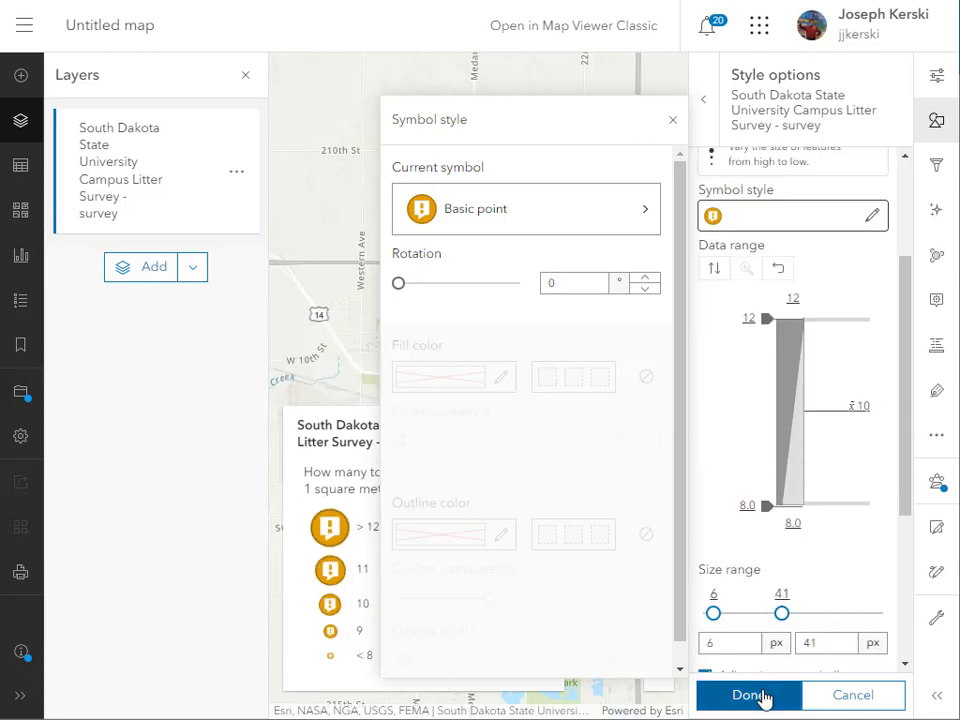
pyautogui.click(765, 695)
pyautogui.scroll(3, 643, 334)
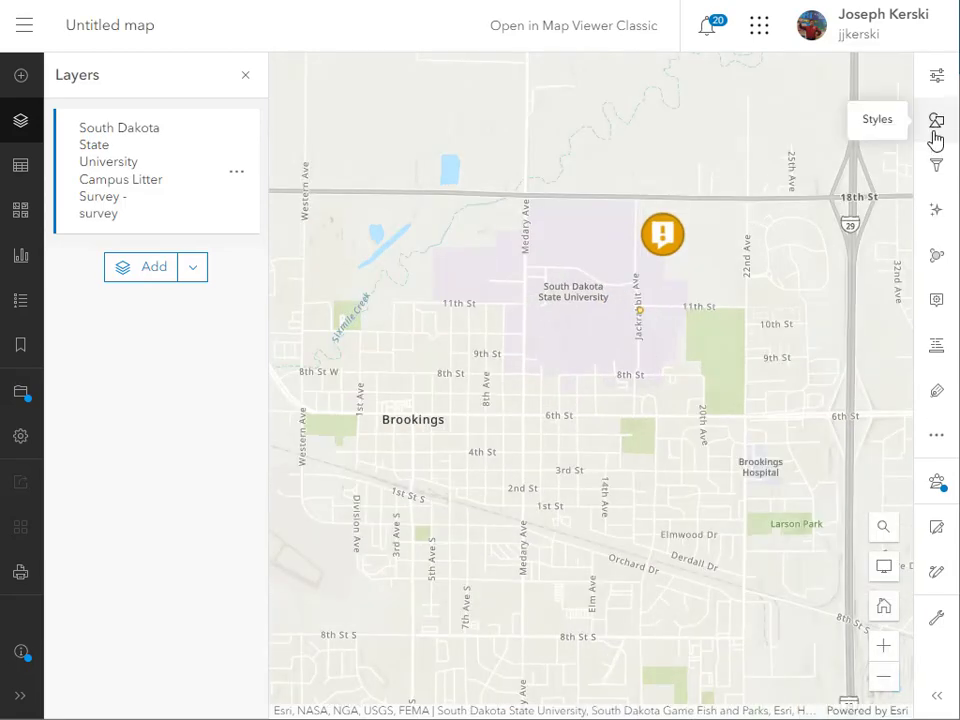
# Reopen the Counts and Amounts (size) style options, raise the minimum symbol size, reduce the maximum size, and apply the style
pyautogui.click(936, 120)
pyautogui.click(793, 585)
pyautogui.scroll(-5, 797, 540)
pyautogui.moveTo(724, 519); pyautogui.dragTo(771, 519)
pyautogui.moveTo(851, 519); pyautogui.dragTo(829, 519)
pyautogui.click(782, 695)
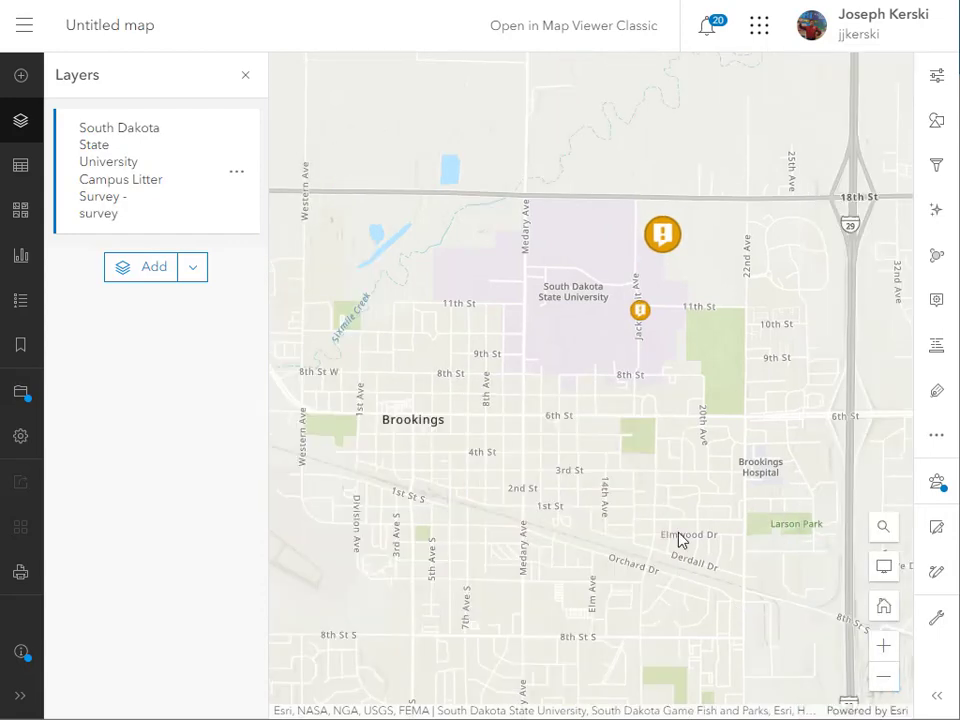
# Save the map with "South Dakota State University Litter Map" as title and summary, and the tags South Dakota State University, litter and map
pyautogui.click(20, 392)
pyautogui.click(96, 392)
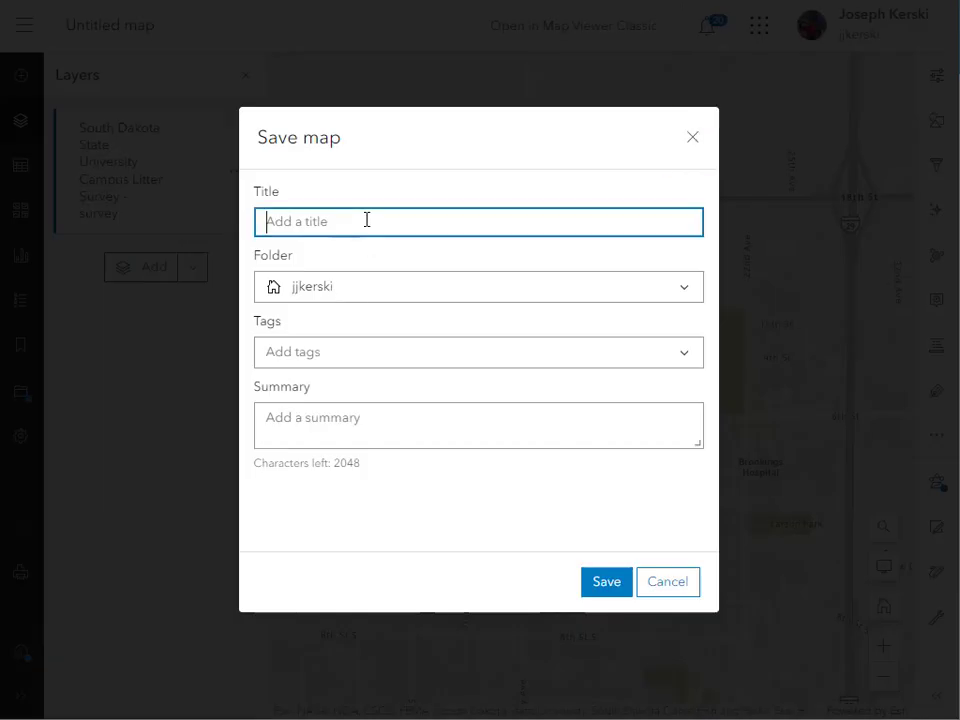
pyautogui.write('South Dakota Sta')
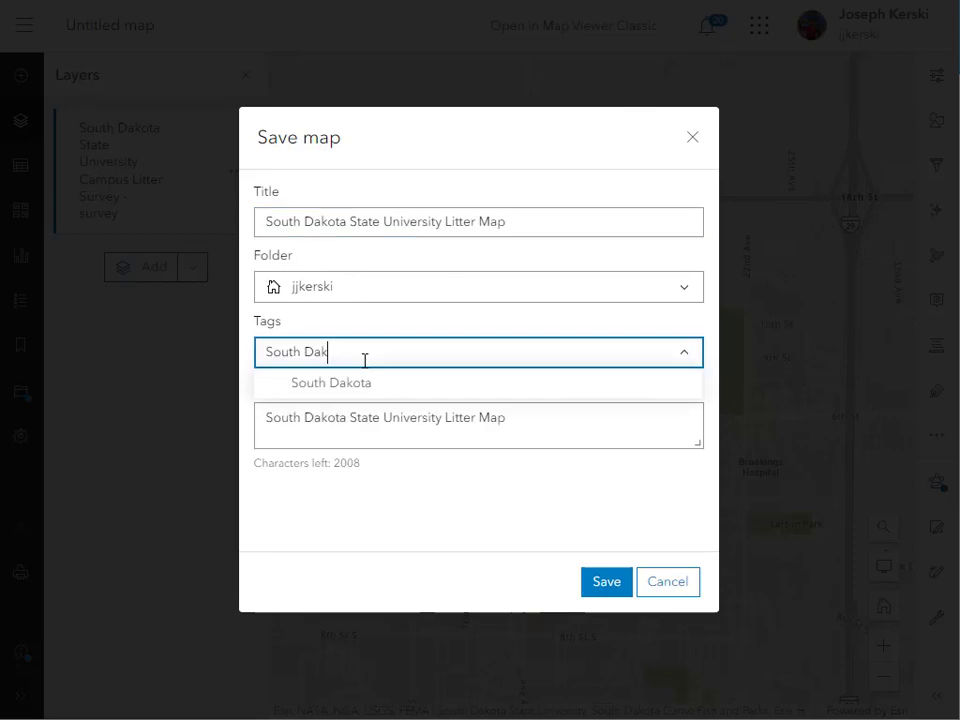
pyautogui.write('ota State University')
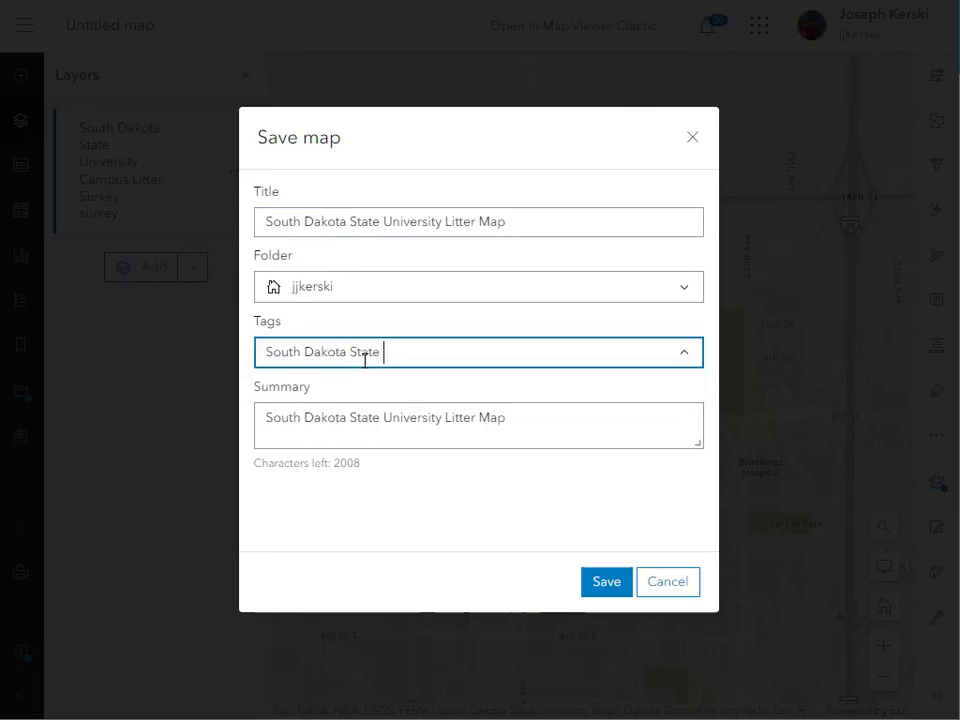
pyautogui.press('Return')
pyautogui.write('litter')
pyautogui.press('Return')
pyautogui.write('map')
pyautogui.press('Return')
pyautogui.click(603, 576)
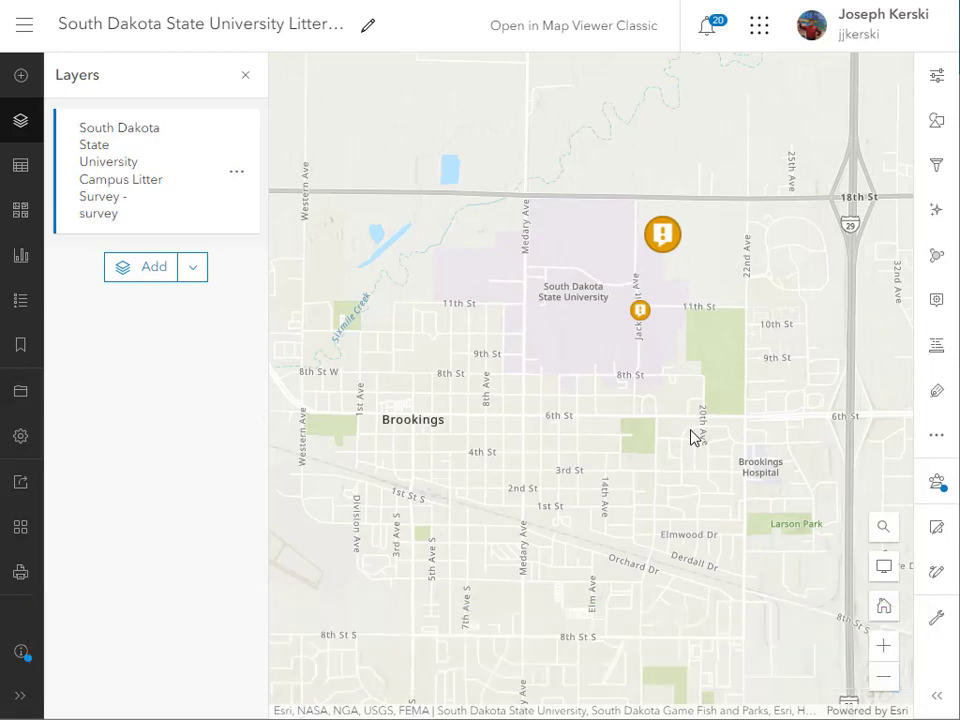
# Share the litter map with Everyone (public) and save the sharing level
pyautogui.click(22, 484)
pyautogui.click(385, 380)
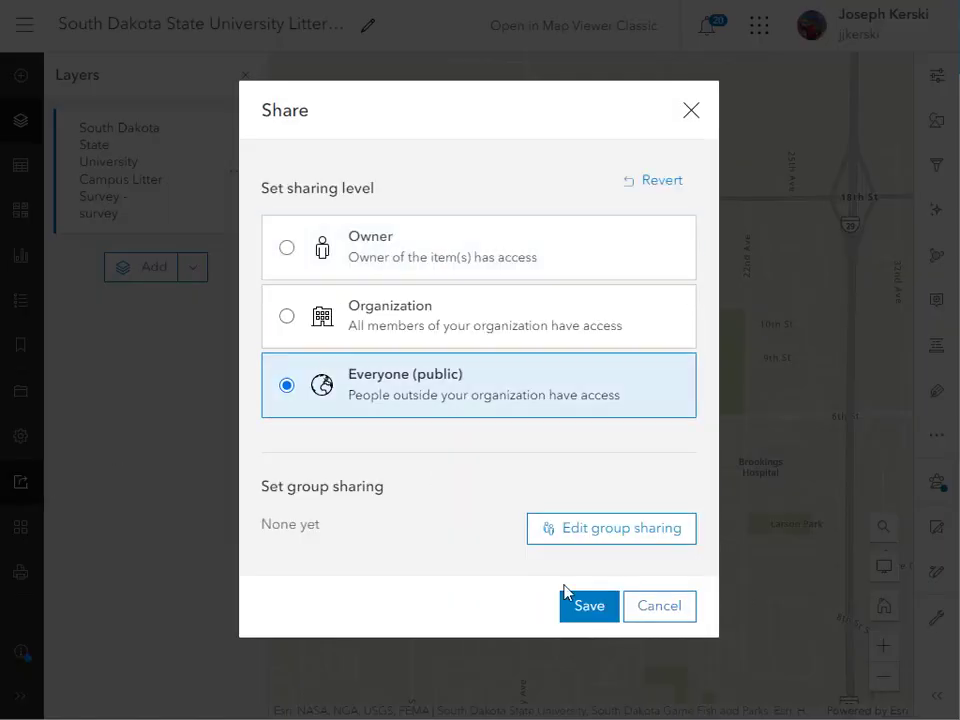
pyautogui.click(589, 606)
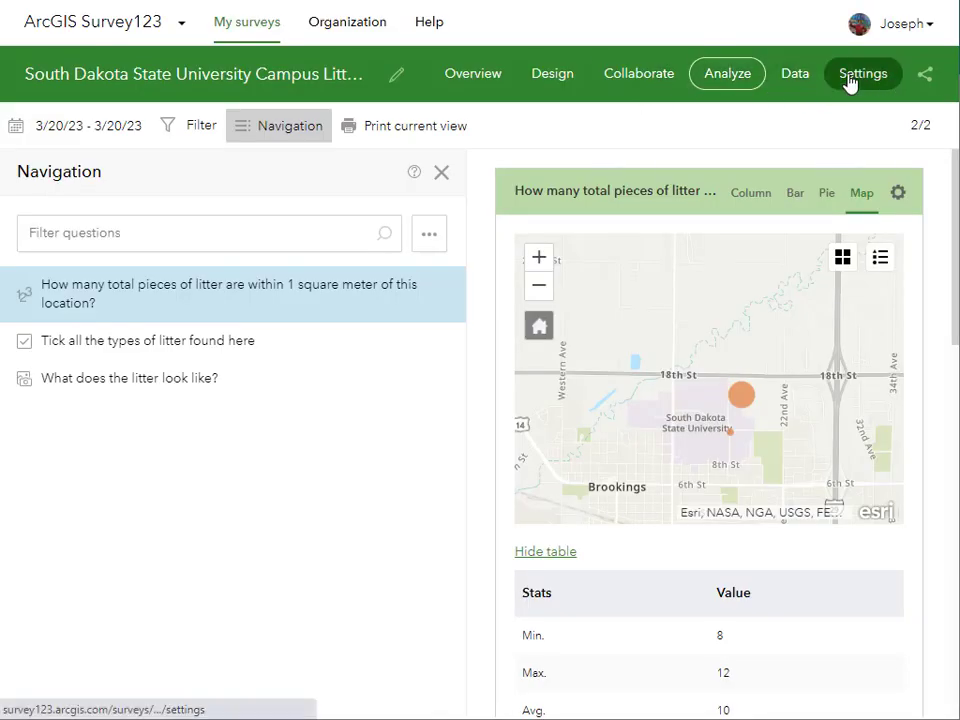
# Switch to Survey123, allow submitting another response in the survey's design options, and append "Click here to view the results on a map." to the thank-you message
pyautogui.click(855, 77)
pyautogui.click(553, 74)
pyautogui.click(915, 128)
pyautogui.scroll(-2, 816, 478)
pyautogui.scroll(2, 840, 481)
pyautogui.scroll(-2, 860, 483)
pyautogui.click(924, 425)
pyautogui.scroll(1, 826, 404)
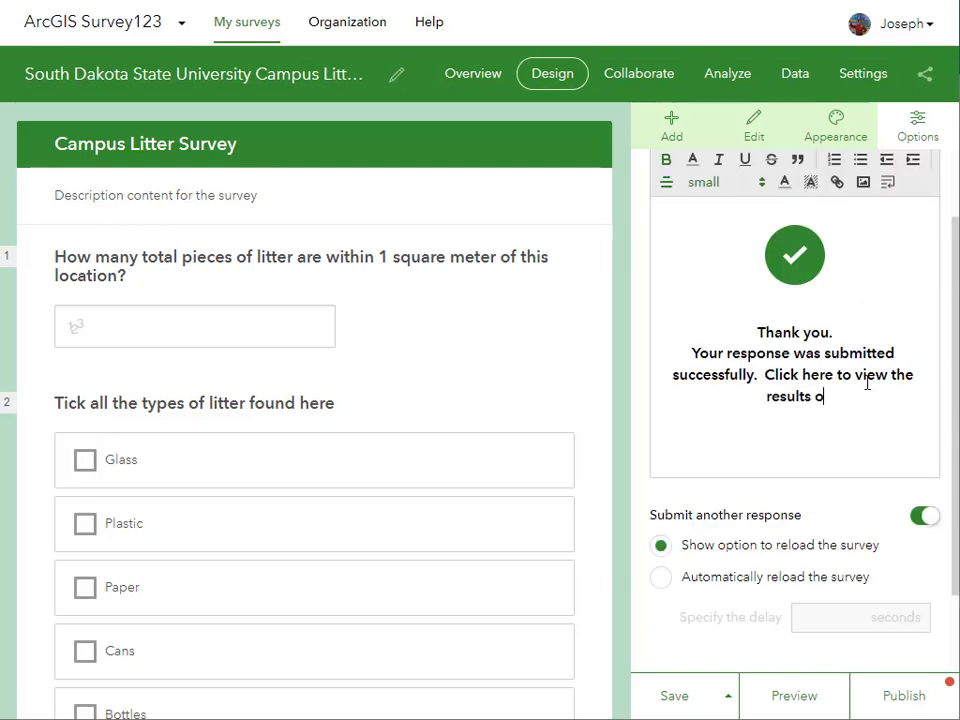
# Link the word "here" in the thank-you message to the copied URL
pyautogui.click(837, 183)
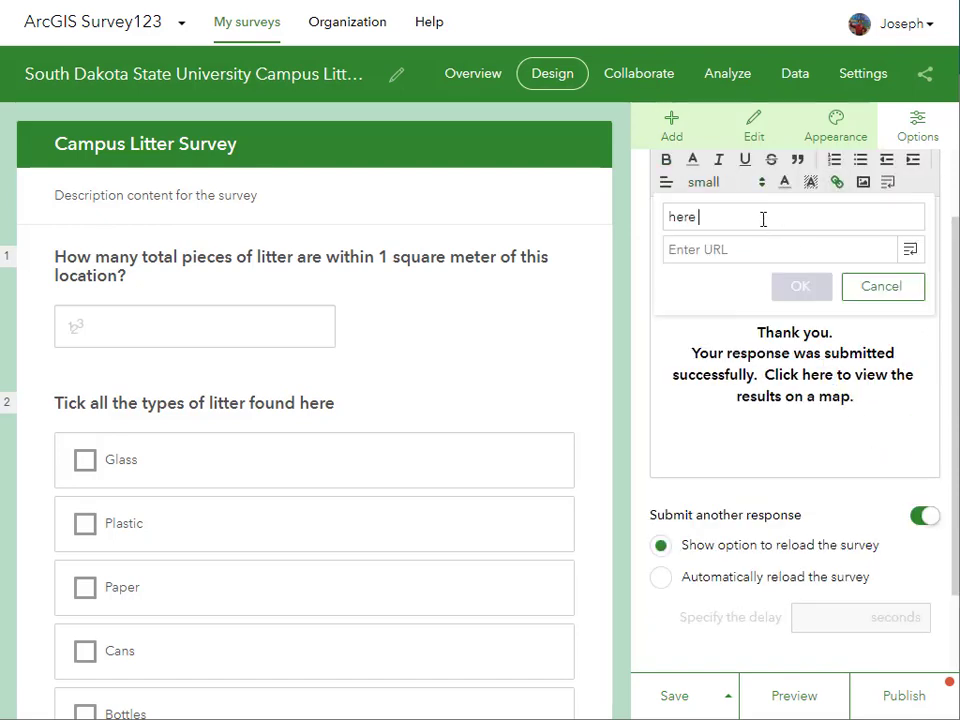
pyautogui.click(715, 250)
pyautogui.hotkey('ctrl', 'v')
pyautogui.click(800, 286)
# Save the survey design and publish the updated survey
pyautogui.scroll(-2, 797, 514)
pyautogui.click(680, 695)
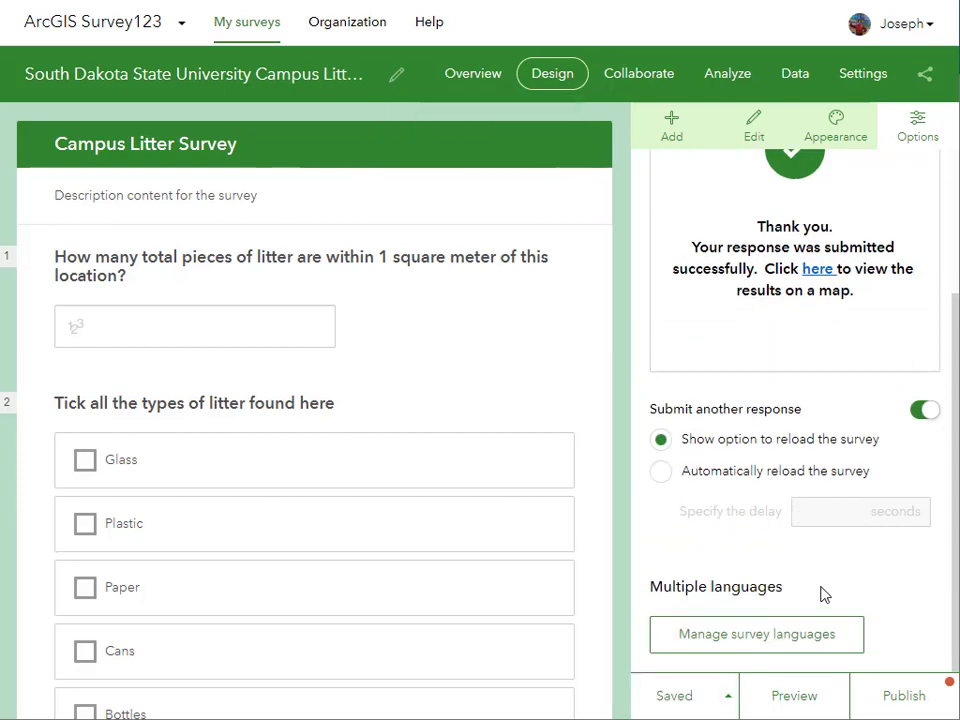
pyautogui.click(900, 696)
pyautogui.click(765, 672)
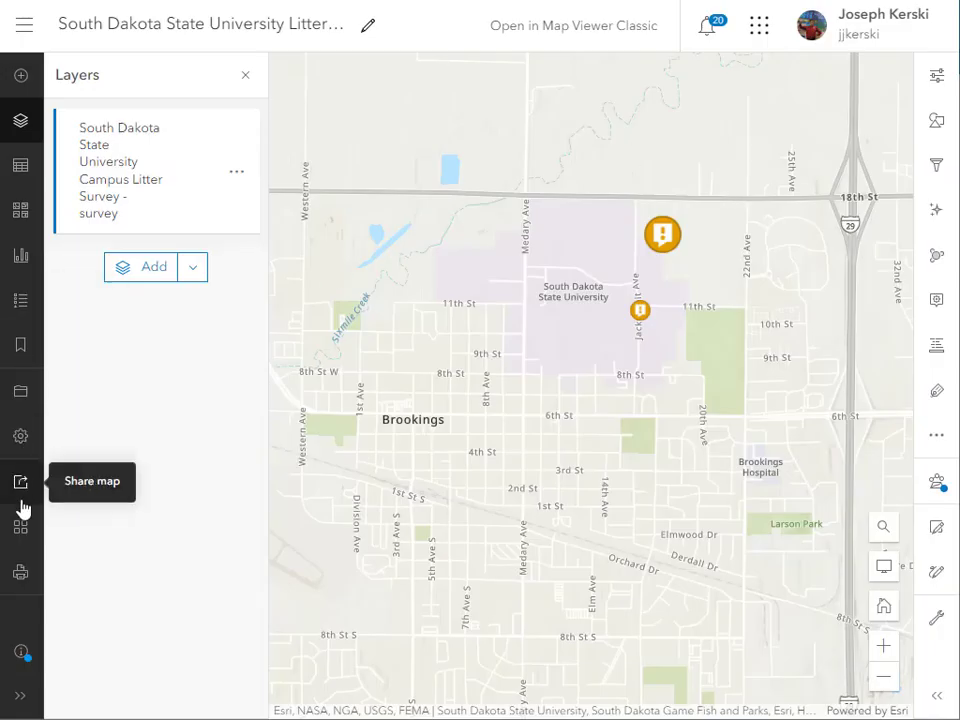
# Return to Map Viewer and create the dashboard "South Dakota State University Litter Dashboard" with matching summary and tags litter, dashboard and South Dakota State University
pyautogui.click(20, 528)
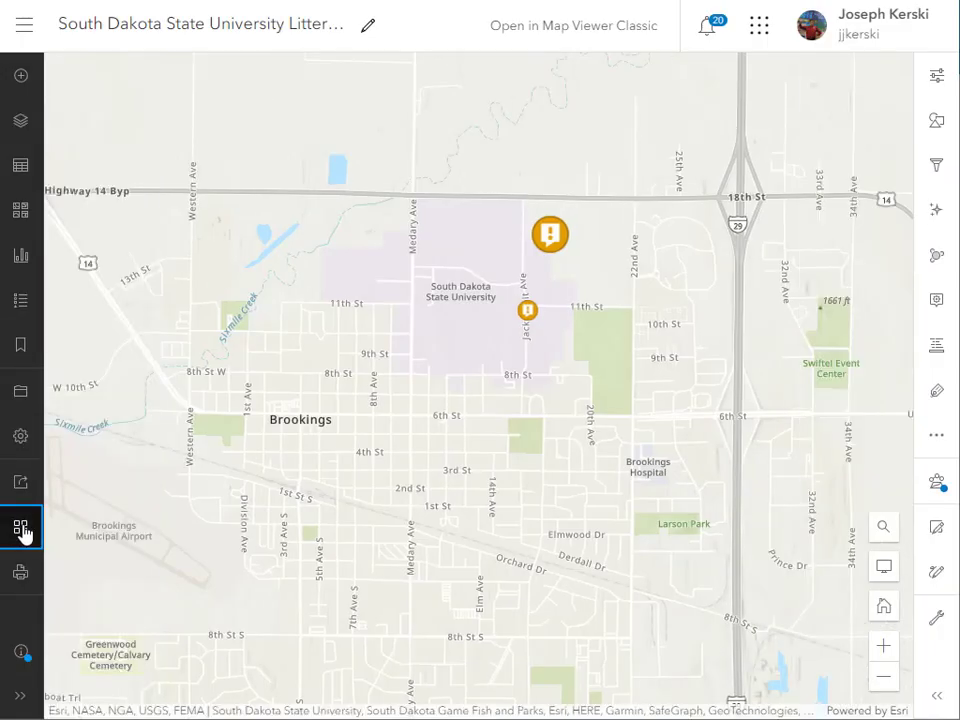
pyautogui.click(242, 624)
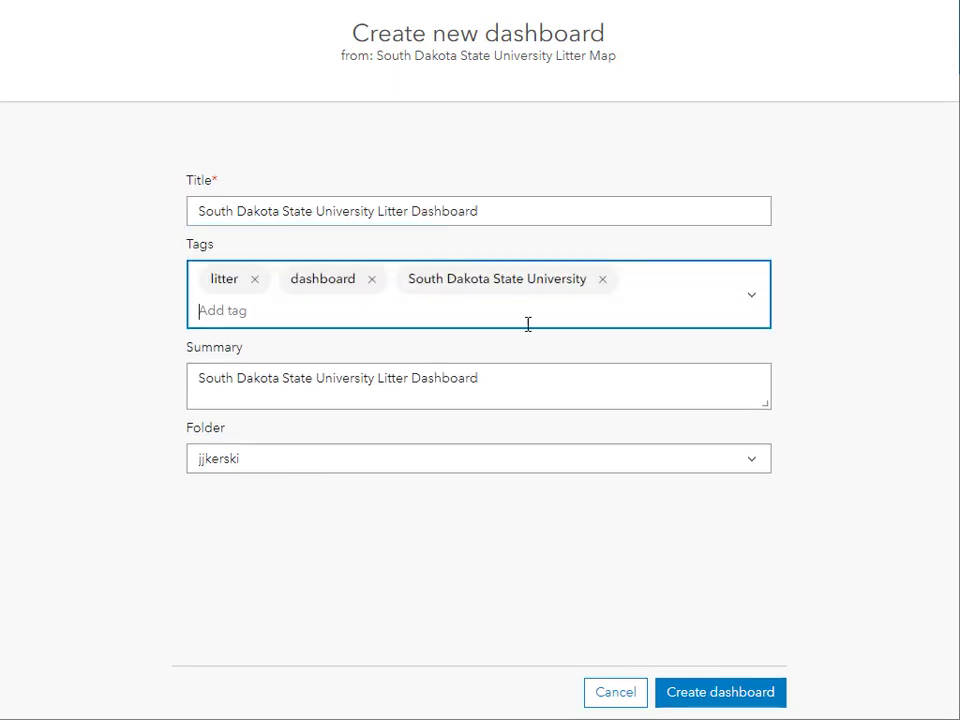
pyautogui.click(720, 692)
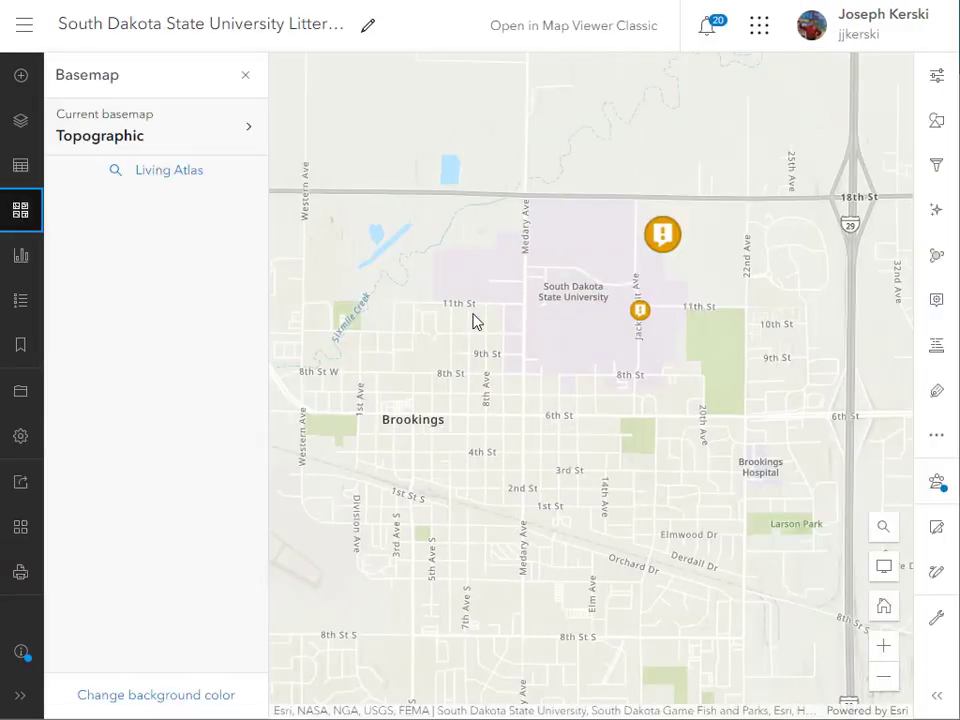
# Change the litter map's basemap to OpenStreetMap and save the map
pyautogui.scroll(-4, 181, 577)
pyautogui.click(170, 600)
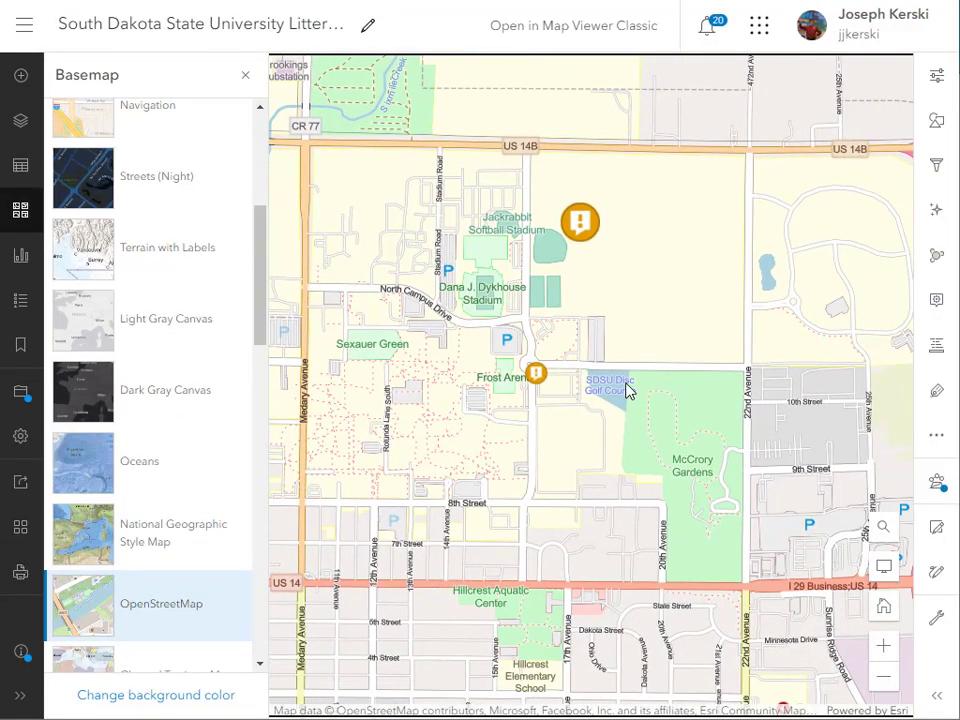
pyautogui.click(20, 392)
pyautogui.click(75, 394)
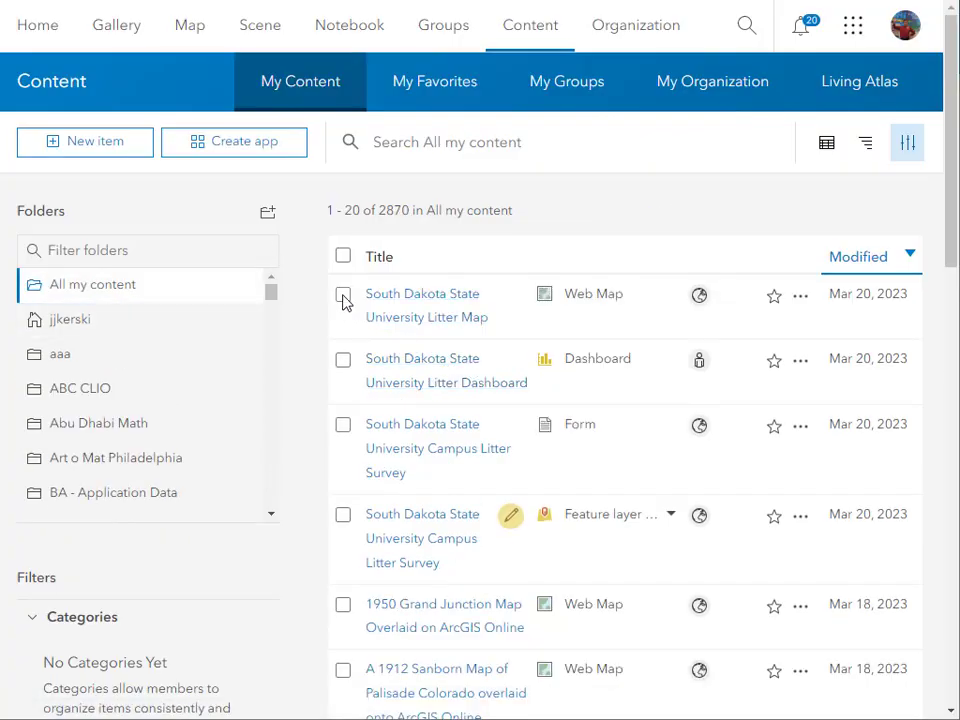
# Move the Litter Map and Litter Dashboard items into the folder Survey-South Dakota State University Campus Litter Survey
pyautogui.click(343, 298)
pyautogui.click(343, 359)
pyautogui.click(615, 212)
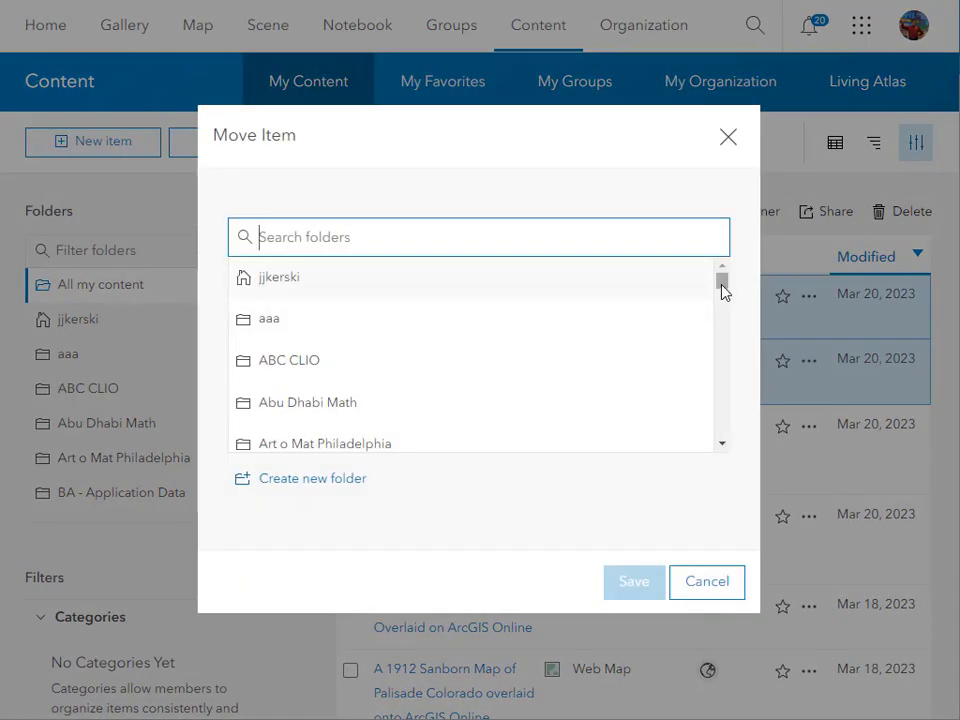
pyautogui.moveTo(716, 290); pyautogui.dragTo(703, 405)
pyautogui.click(505, 290)
pyautogui.click(633, 581)
# Open the campus litter survey folder and bring up the South Dakota State University Litter Dashboard for editing
pyautogui.moveTo(268, 291); pyautogui.dragTo(268, 452)
pyautogui.click(180, 489)
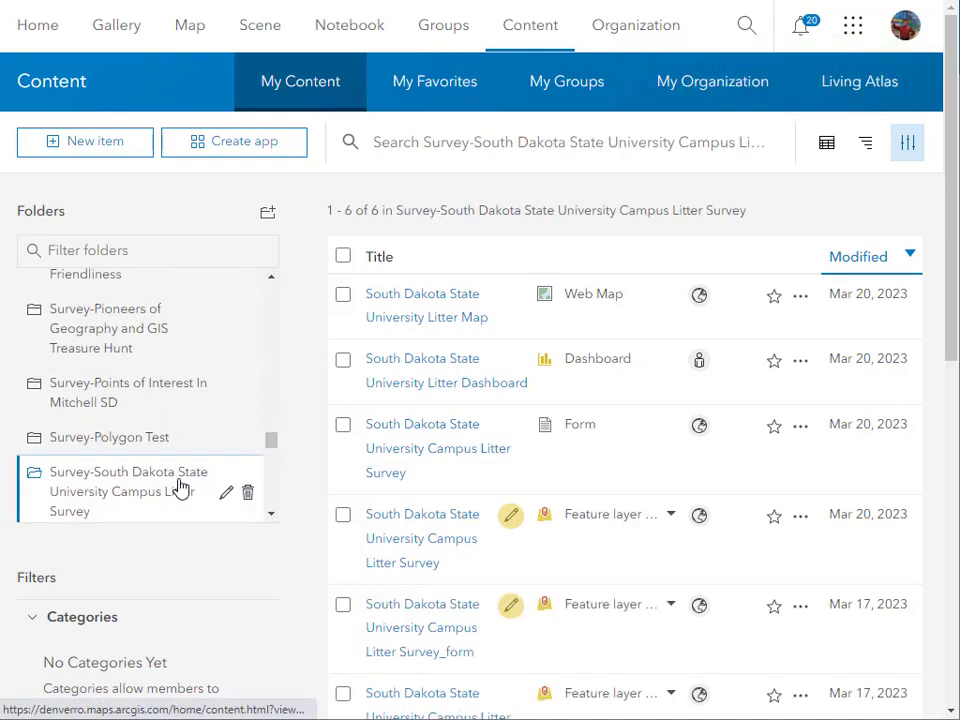
pyautogui.click(495, 318)
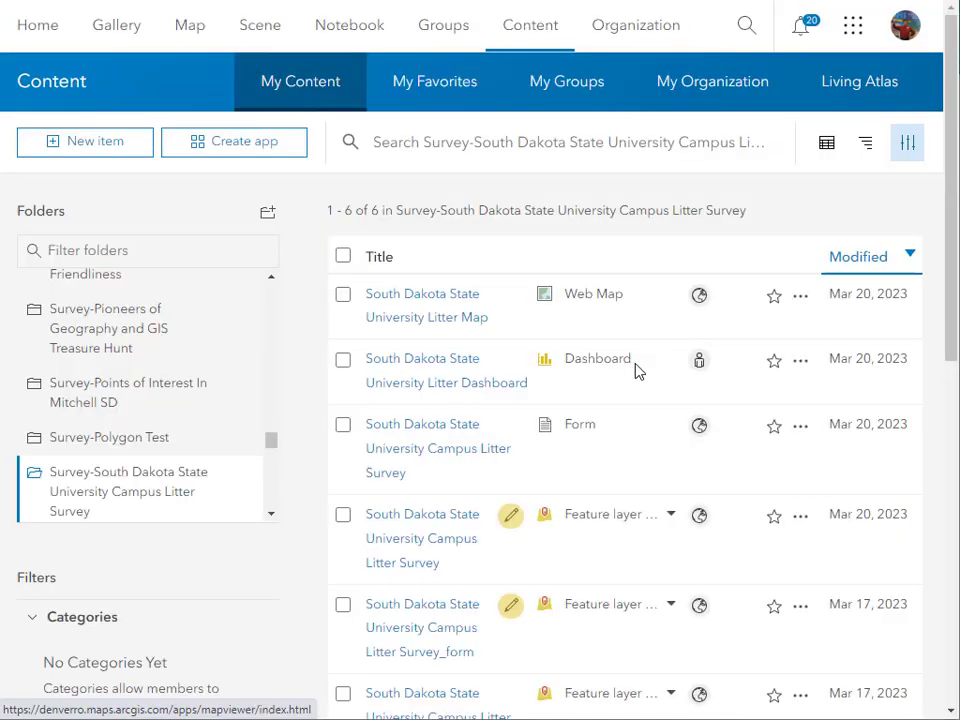
pyautogui.click(597, 446)
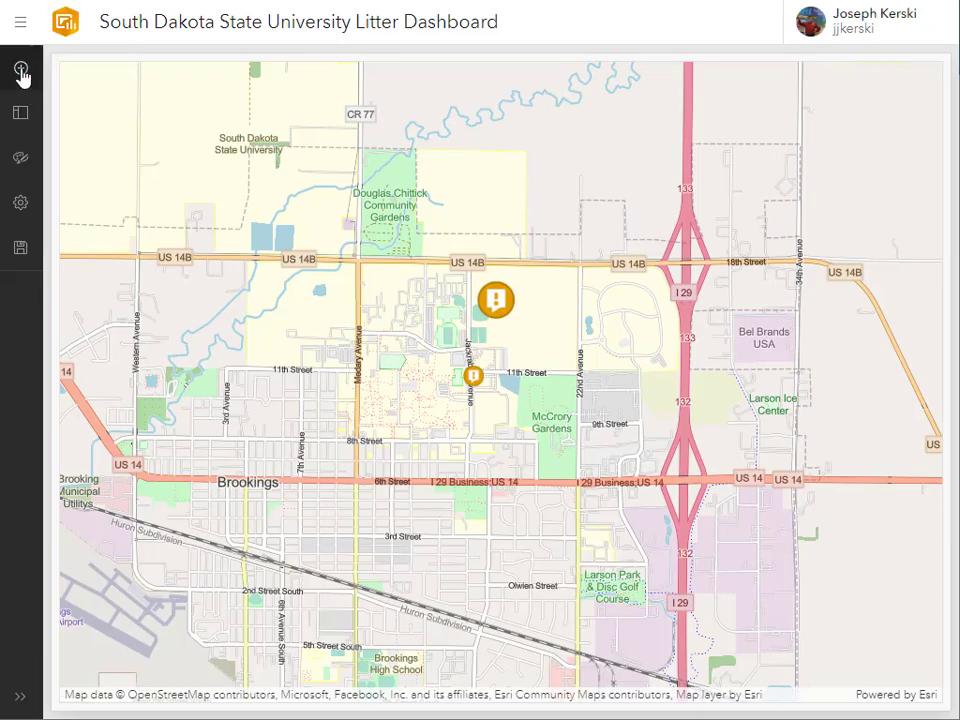
# Add an indicator to the right of the dashboard map, based on the Campus Litter Survey layer
pyautogui.click(20, 70)
pyautogui.click(940, 383)
pyautogui.click(849, 375)
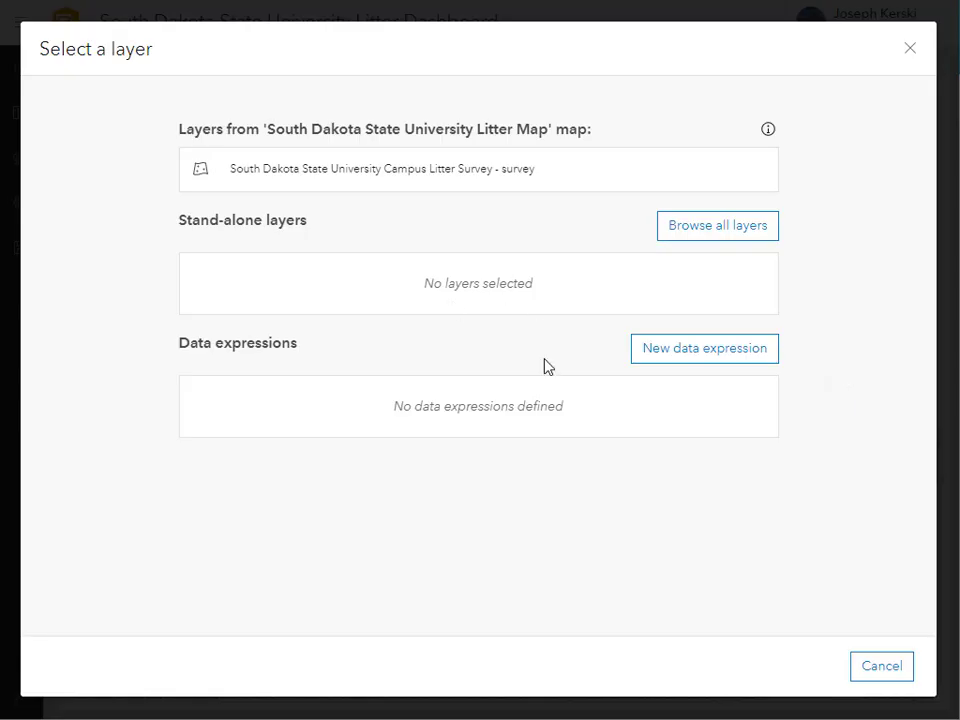
pyautogui.click(420, 167)
# Title the indicator "Total number of litter points surveyed:" in bold olive text
pyautogui.click(76, 160)
pyautogui.click(74, 198)
pyautogui.click(454, 264)
pyautogui.write('Tot')
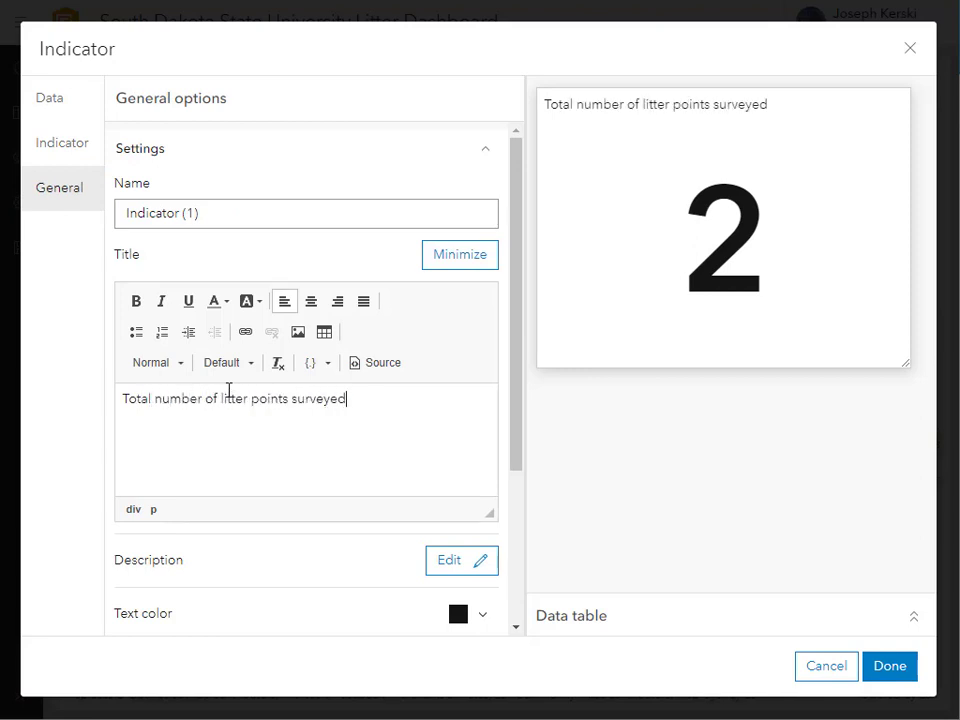
pyautogui.click(227, 305)
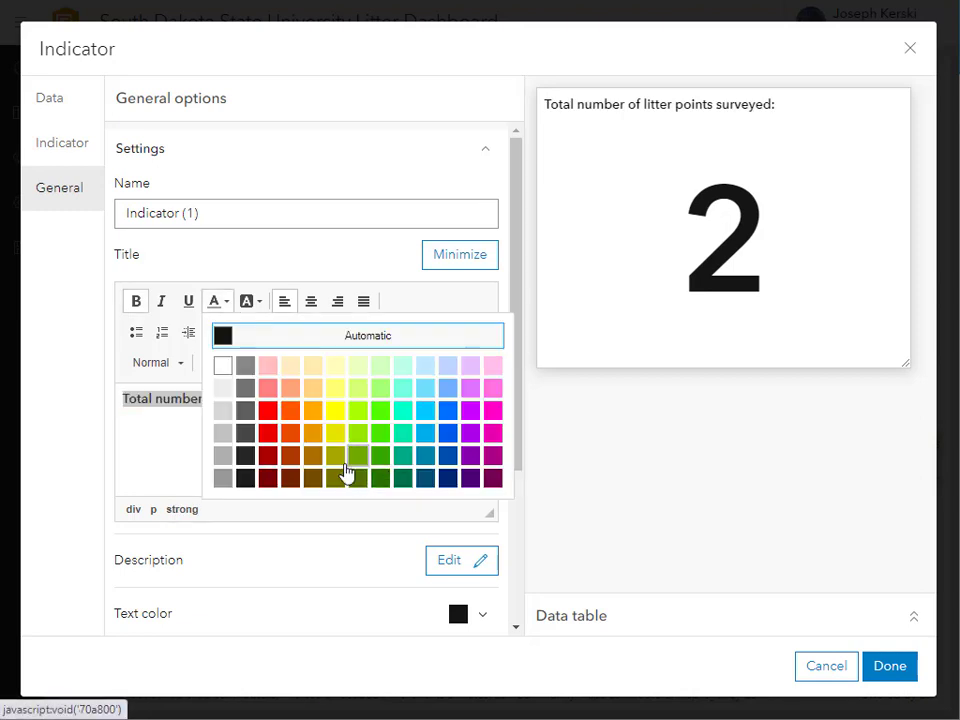
pyautogui.click(354, 474)
# Set the indicator's text color to green and finish configuring it
pyautogui.click(455, 613)
pyautogui.click(427, 392)
pyautogui.click(435, 323)
pyautogui.click(444, 305)
pyautogui.click(889, 665)
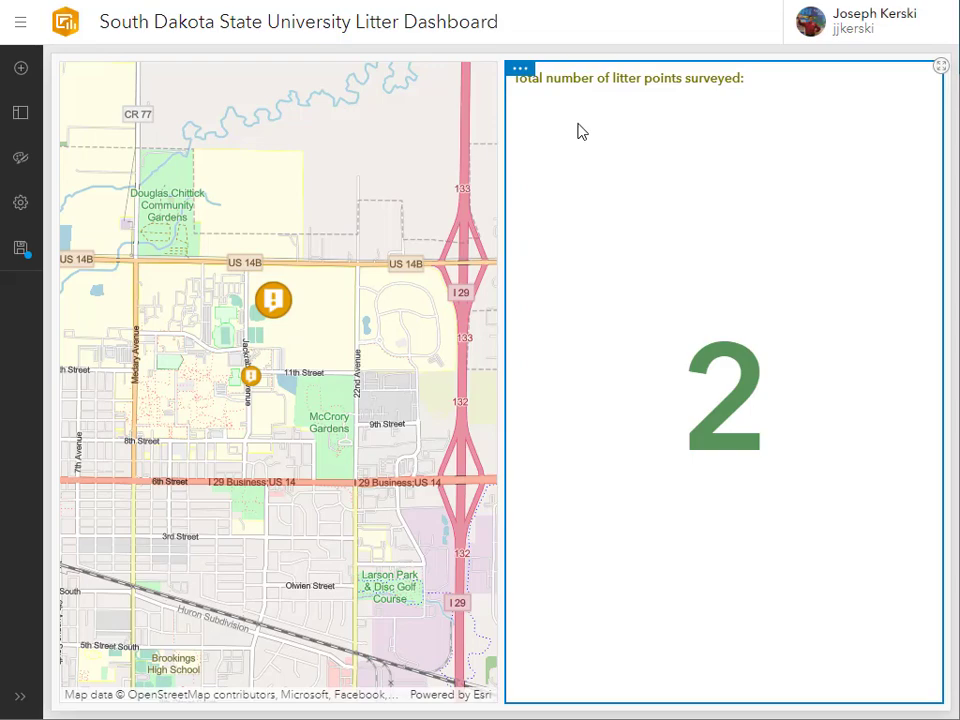
# Add a pie chart above the indicator from the survey layer, with "Tick all the types of litter found here" as category field
pyautogui.click(22, 72)
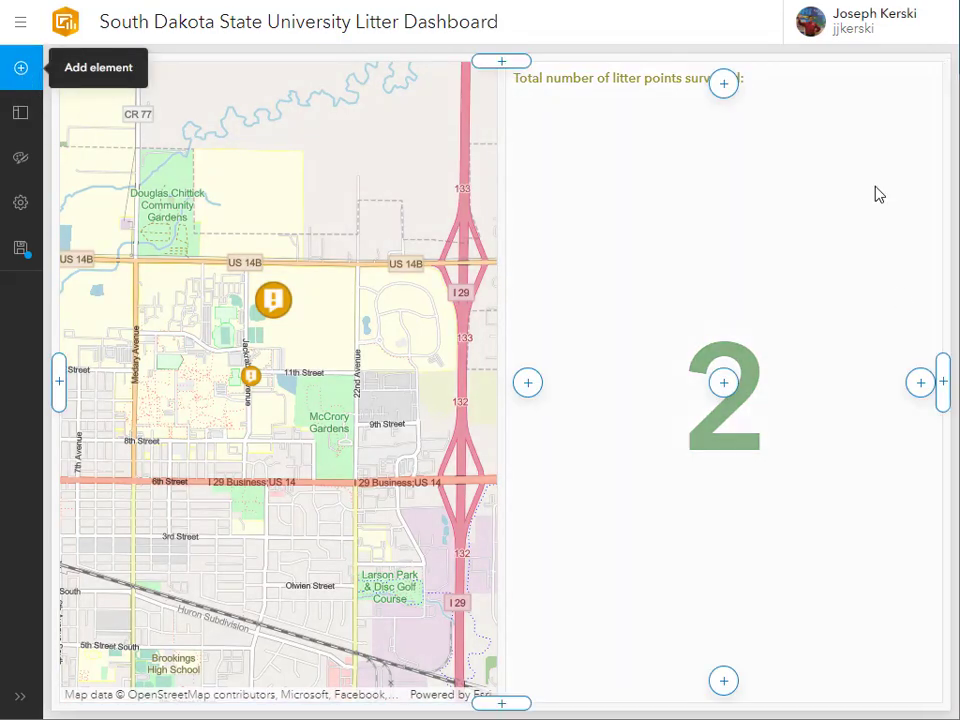
pyautogui.click(724, 83)
pyautogui.click(700, 216)
pyautogui.click(394, 172)
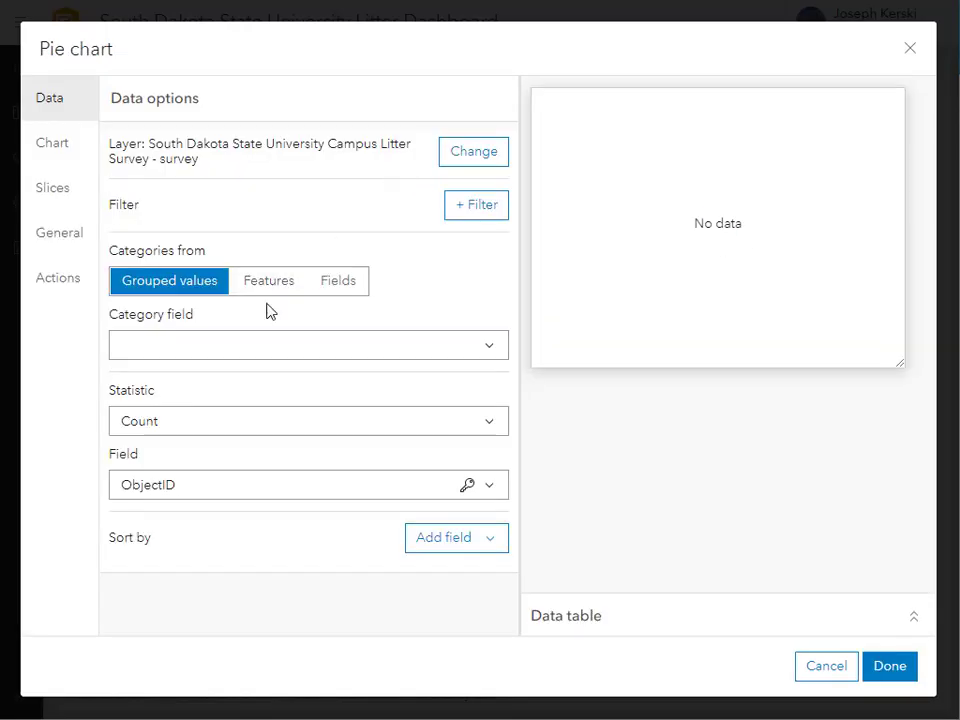
pyautogui.click(250, 350)
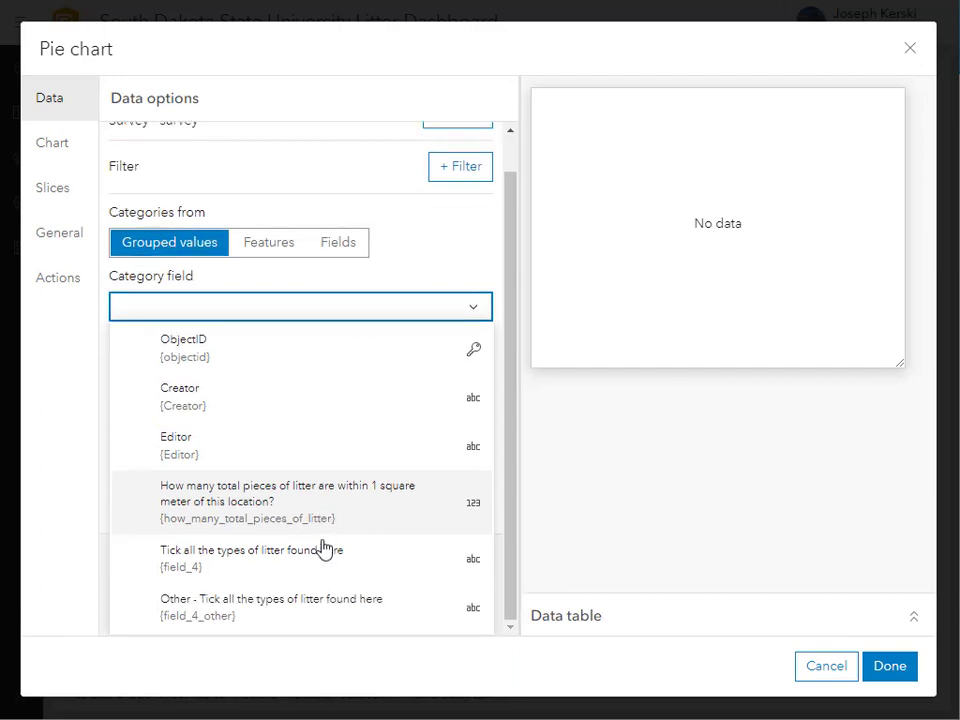
pyautogui.click(300, 558)
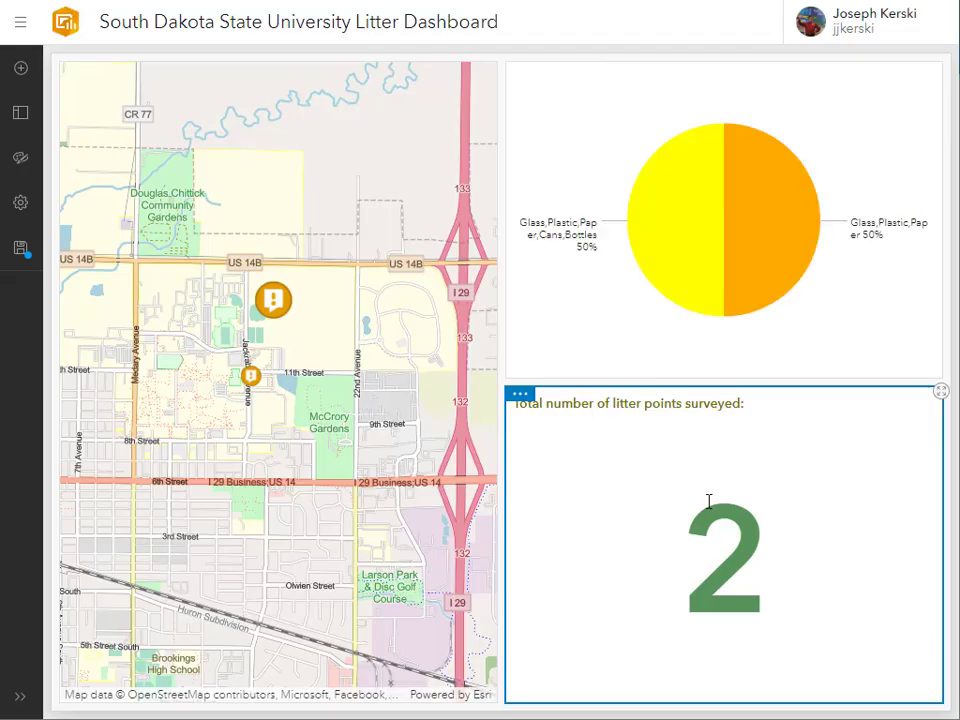
# Add a serial chart below the indicator from the survey layer, categorized by total pieces of litter within 1 square meter
pyautogui.click(20, 70)
pyautogui.click(724, 681)
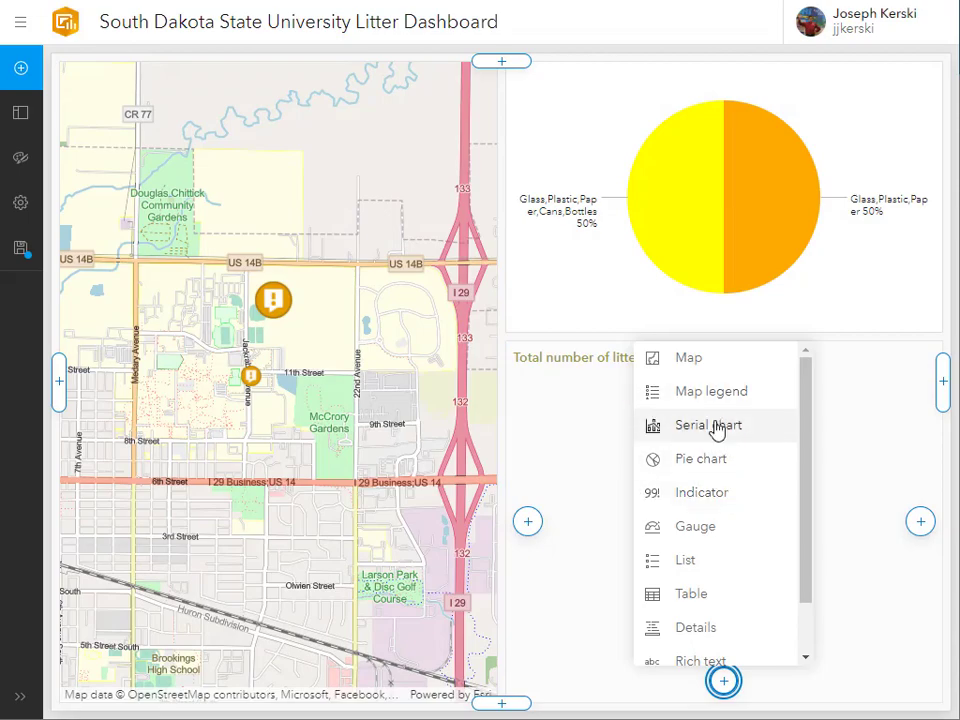
pyautogui.click(716, 430)
pyautogui.click(380, 167)
pyautogui.click(330, 357)
pyautogui.scroll(-2, 369, 514)
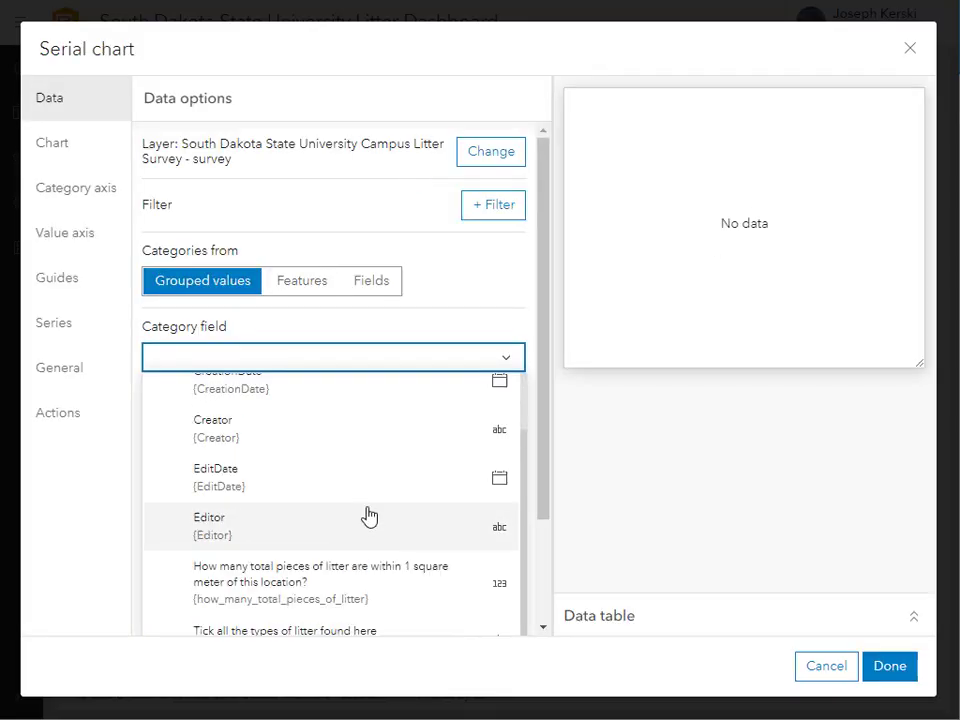
pyautogui.click(360, 587)
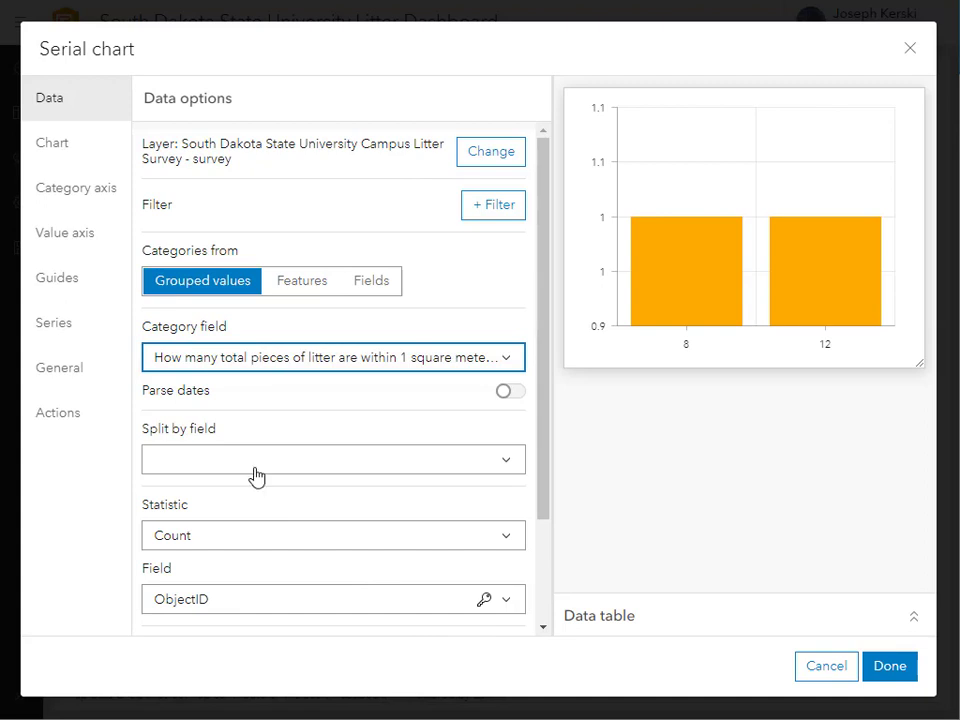
# Title the serial chart's value axis "Frequency" and finish configuring the chart
pyautogui.click(80, 367)
pyautogui.click(79, 253)
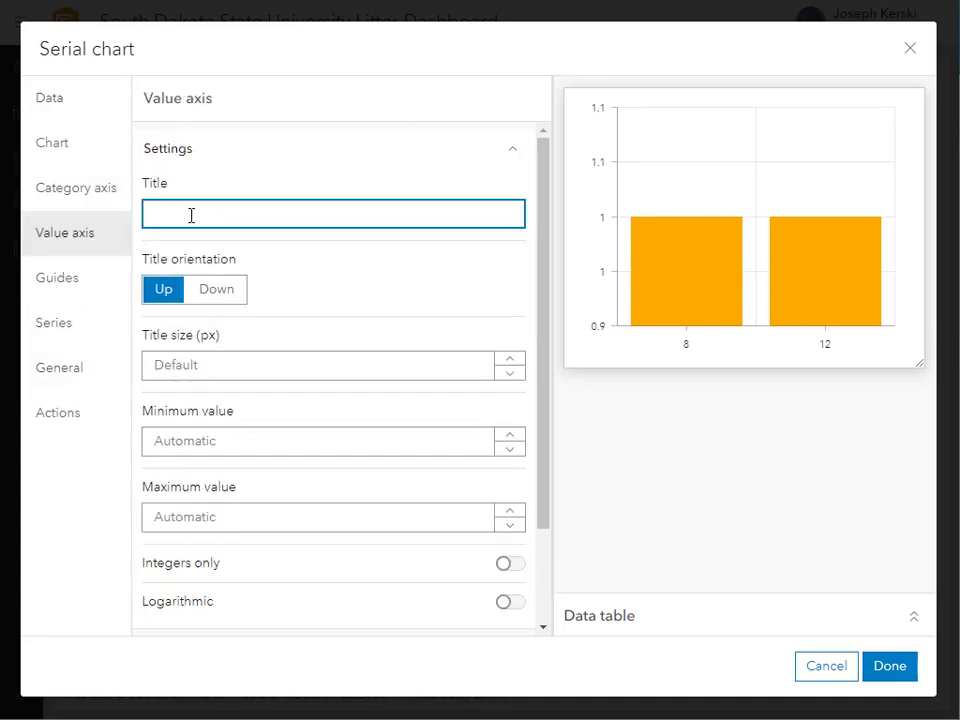
pyautogui.write('Freque')
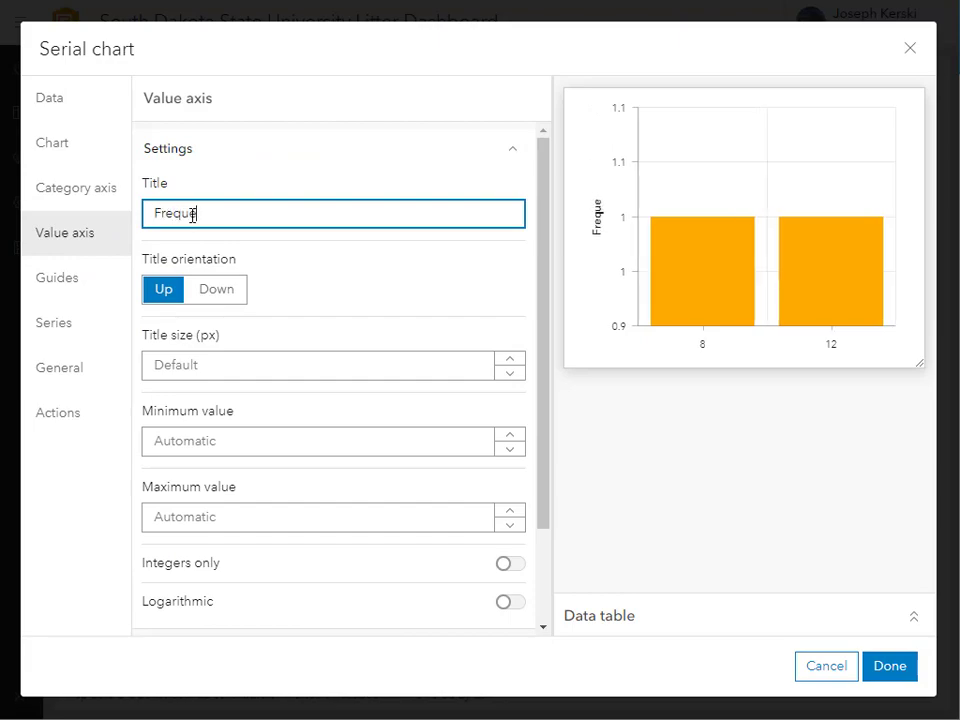
pyautogui.click(889, 666)
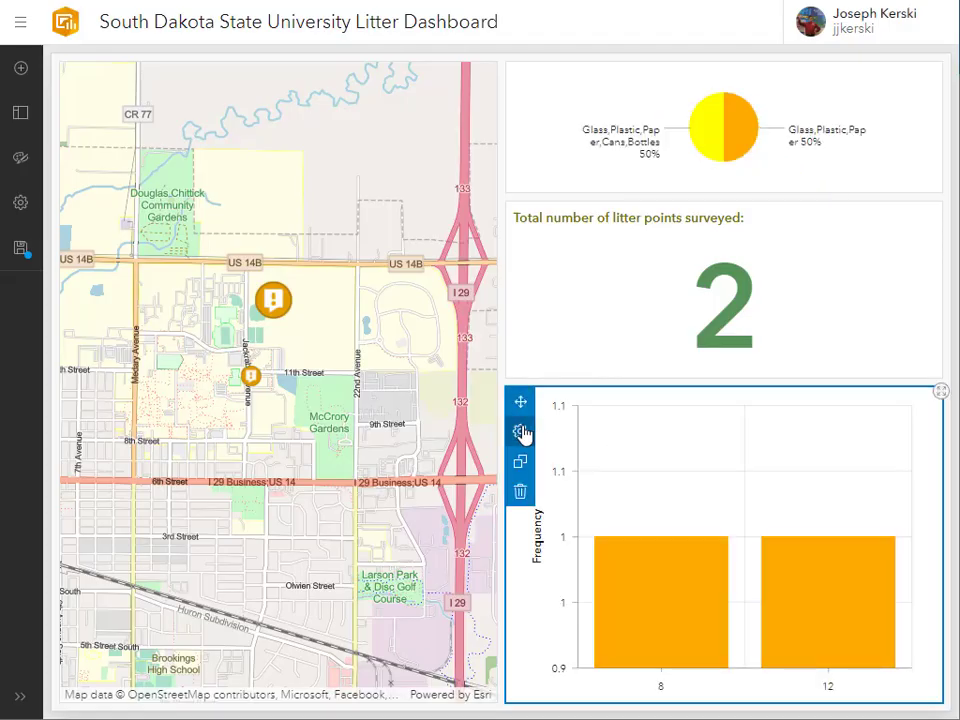
# Title the serial chart's category axis "Number of pieces of litter", then make the chart slightly taller and the map slightly wider
pyautogui.click(521, 432)
pyautogui.click(88, 228)
pyautogui.click(86, 201)
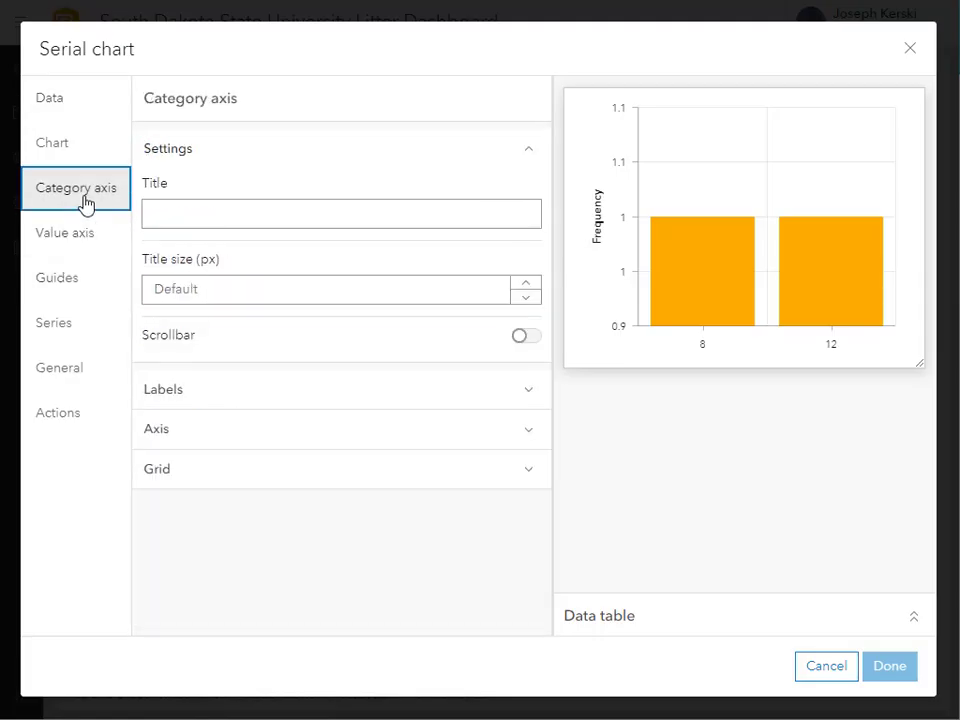
pyautogui.write('Number of piecs')
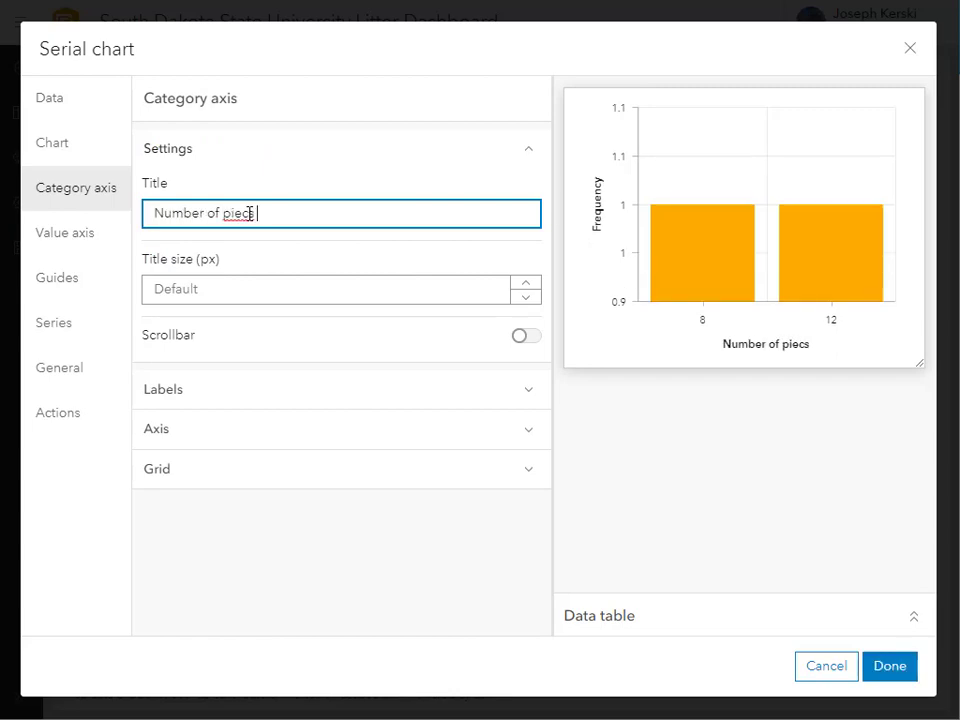
pyautogui.click(889, 666)
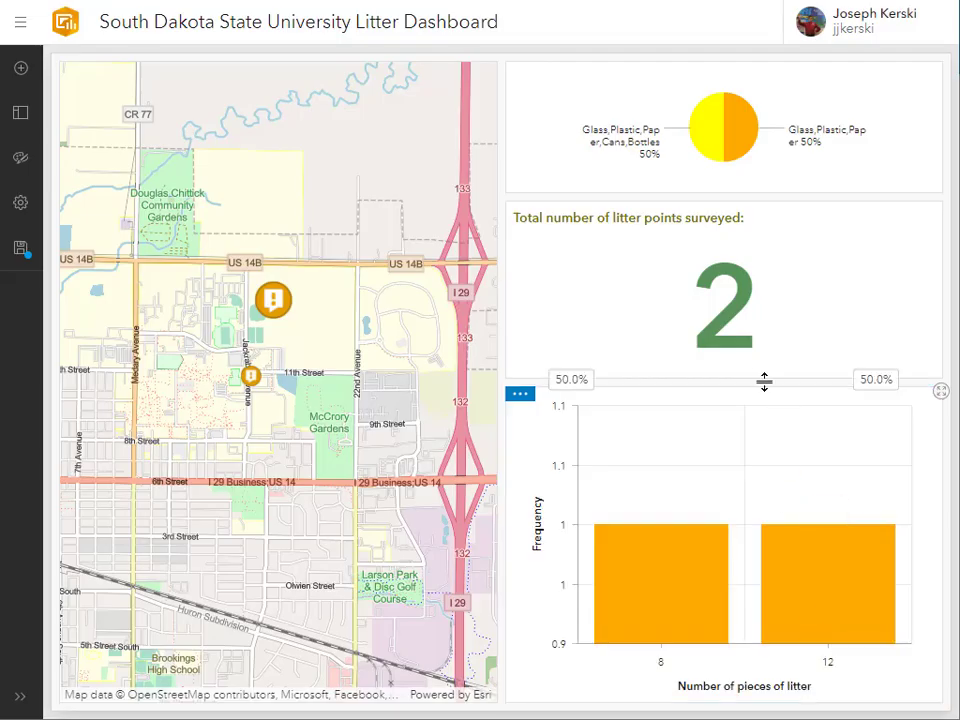
pyautogui.moveTo(762, 381); pyautogui.dragTo(757, 366)
pyautogui.moveTo(499, 320); pyautogui.dragTo(523, 319)
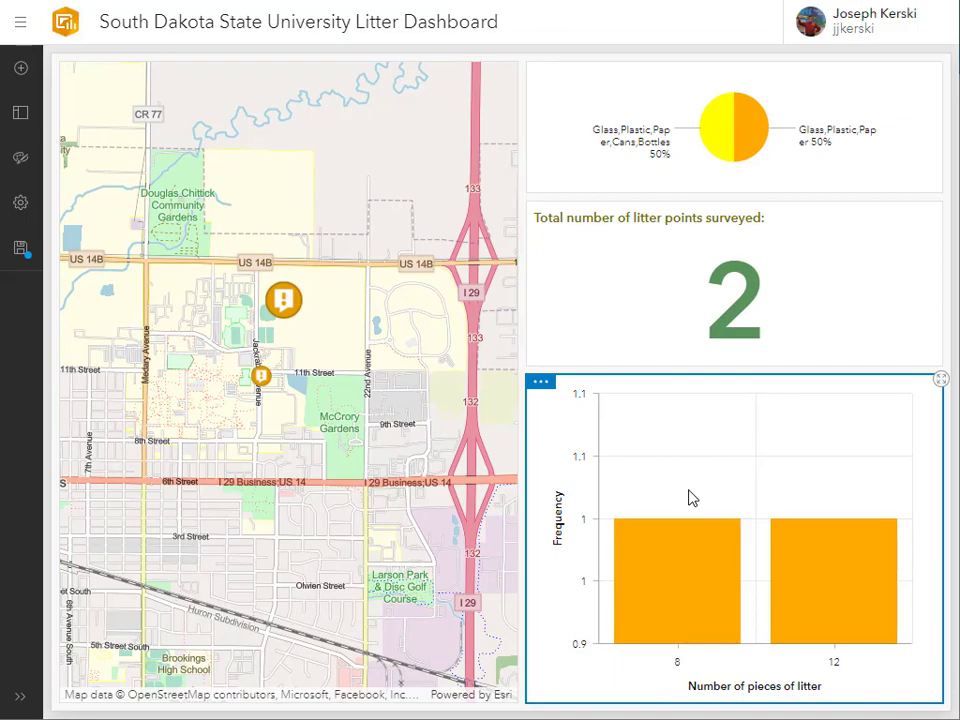
# Change the serial chart's single bar color to tan, hex b39b6b, and apply the change
pyautogui.click(540, 381)
pyautogui.click(530, 405)
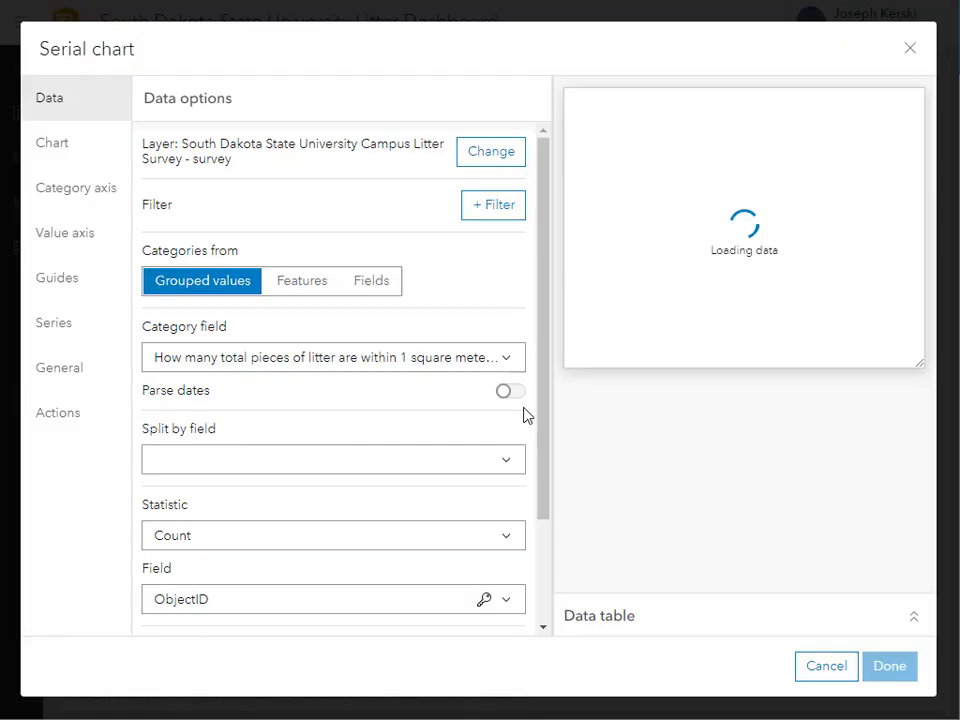
pyautogui.click(57, 412)
pyautogui.click(62, 368)
pyautogui.click(62, 325)
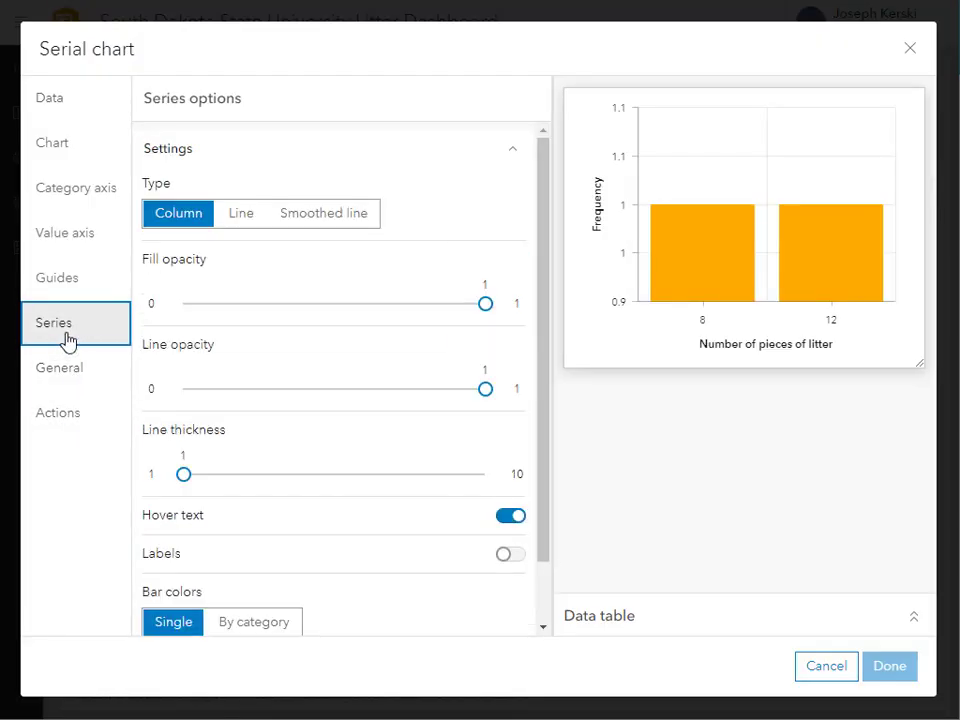
pyautogui.scroll(-2, 450, 500)
pyautogui.click(485, 593)
pyautogui.click(471, 297)
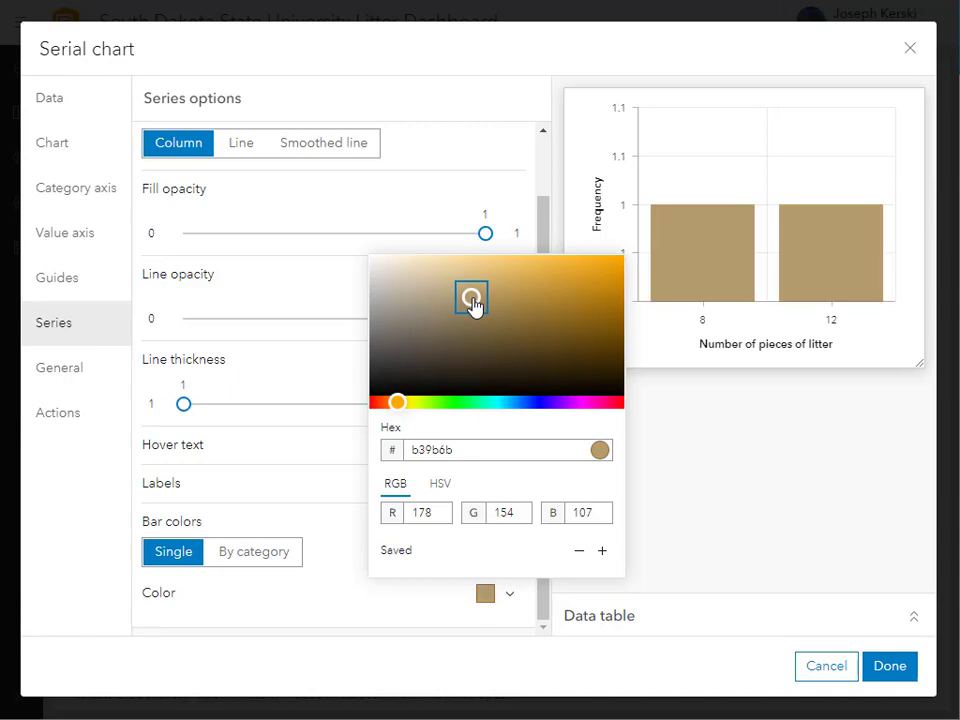
pyautogui.click(295, 540)
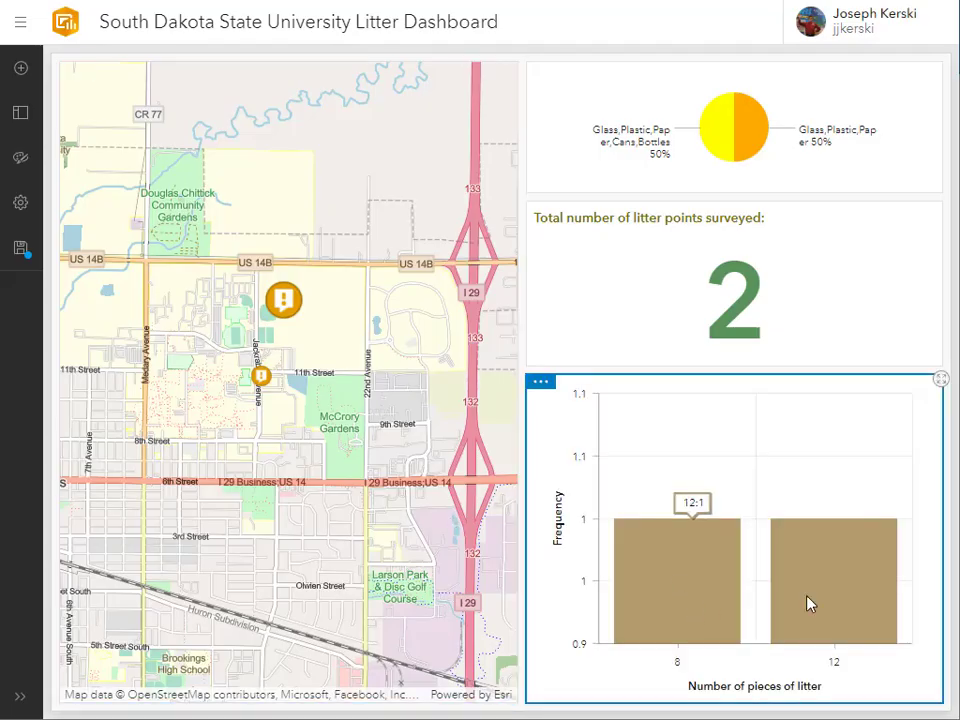
# Rearrange the dashboard with the pie chart beside a wider map, the serial chart below the map, and the indicator below the pie chart
pyautogui.moveTo(544, 73); pyautogui.dragTo(285, 681)
pyautogui.moveTo(273, 383); pyautogui.dragTo(273, 468)
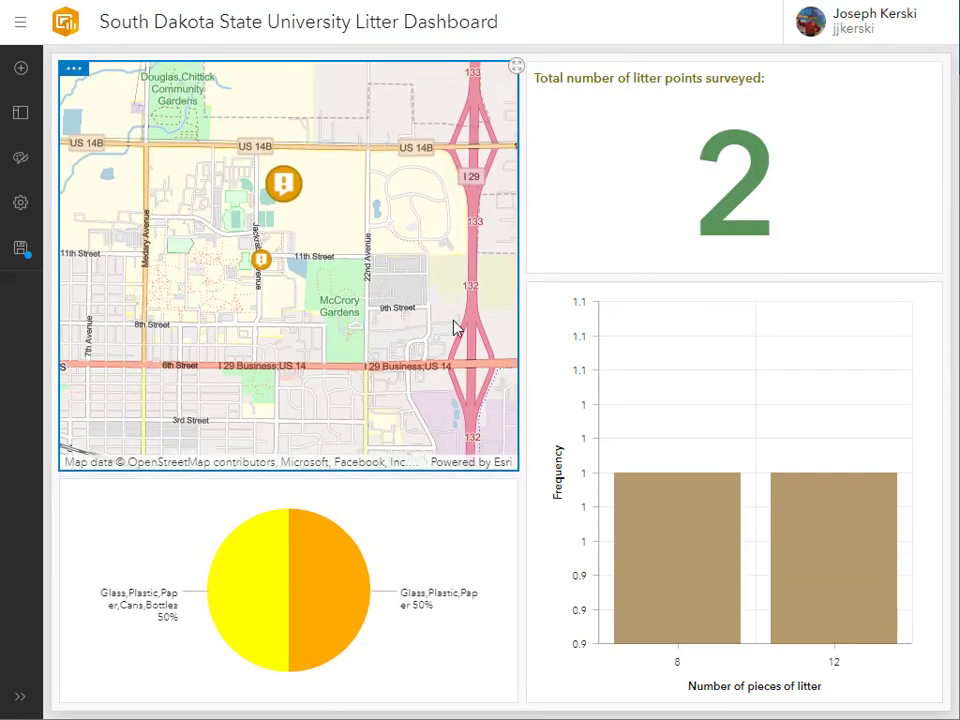
pyautogui.moveTo(521, 311); pyautogui.dragTo(510, 311)
pyautogui.moveTo(70, 494); pyautogui.dragTo(690, 85)
pyautogui.moveTo(528, 440); pyautogui.dragTo(250, 640)
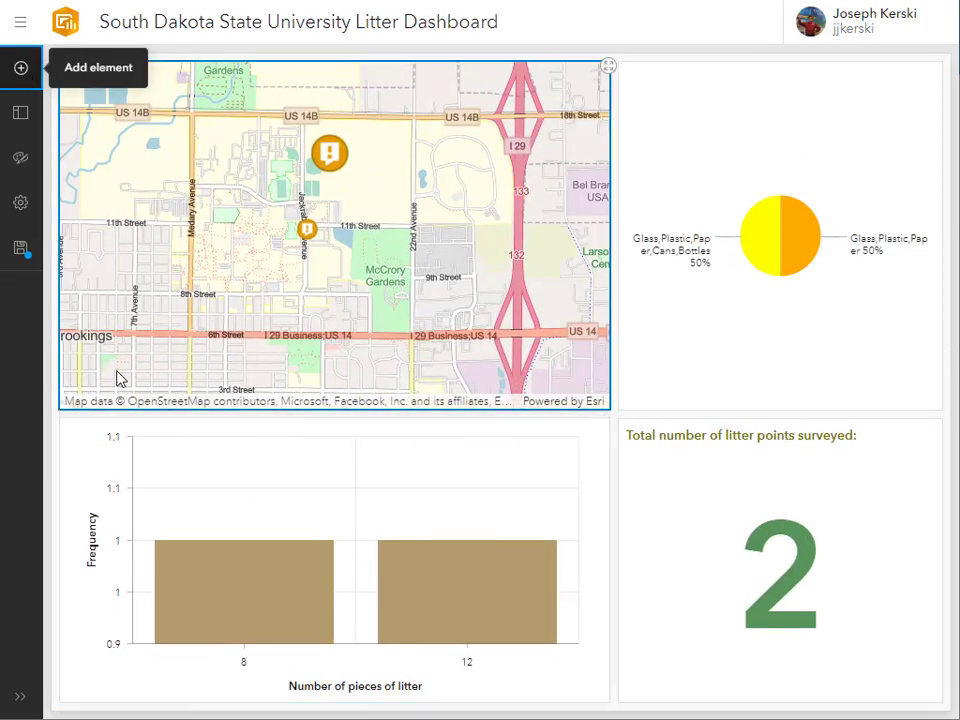
# Add a map legend element to the dashboard directly below the pie chart
pyautogui.click(40, 74)
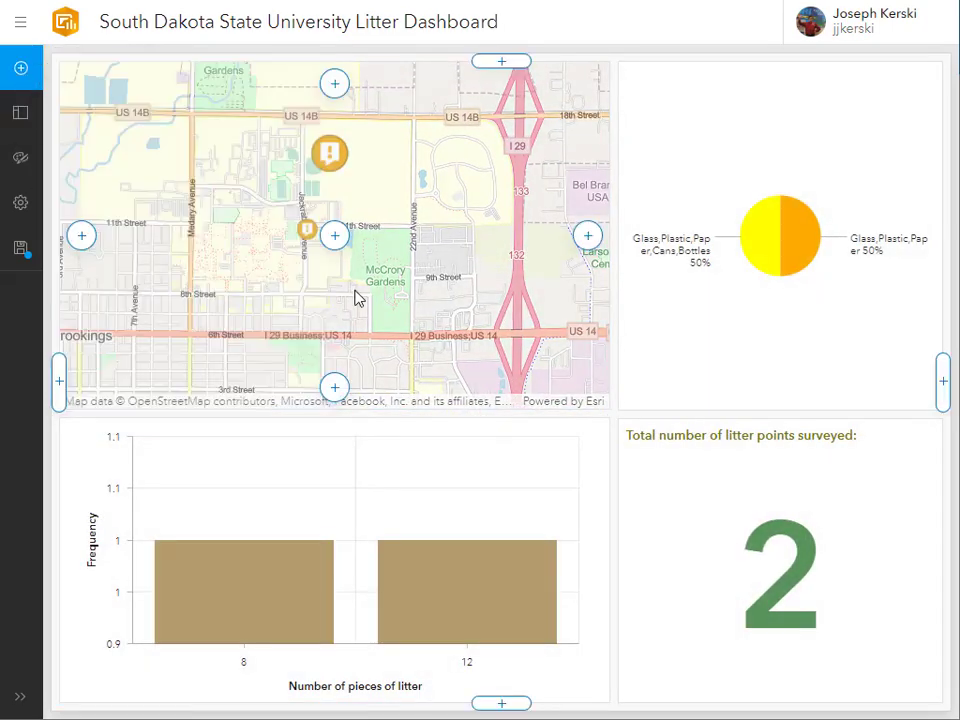
pyautogui.click(641, 564)
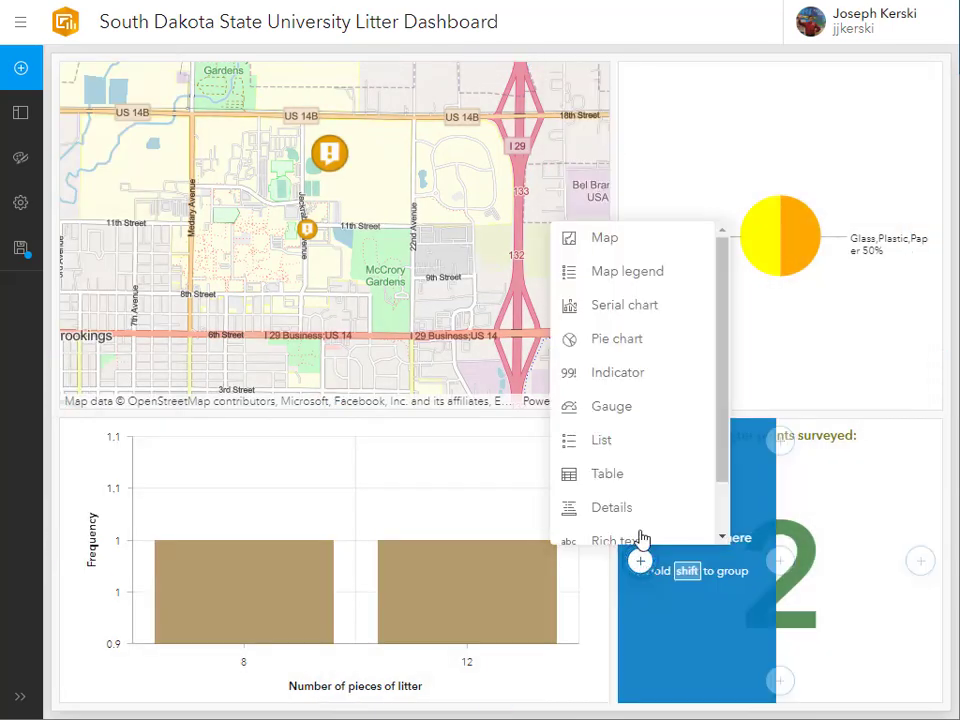
pyautogui.scroll(-2, 640, 468)
pyautogui.moveTo(920, 236)
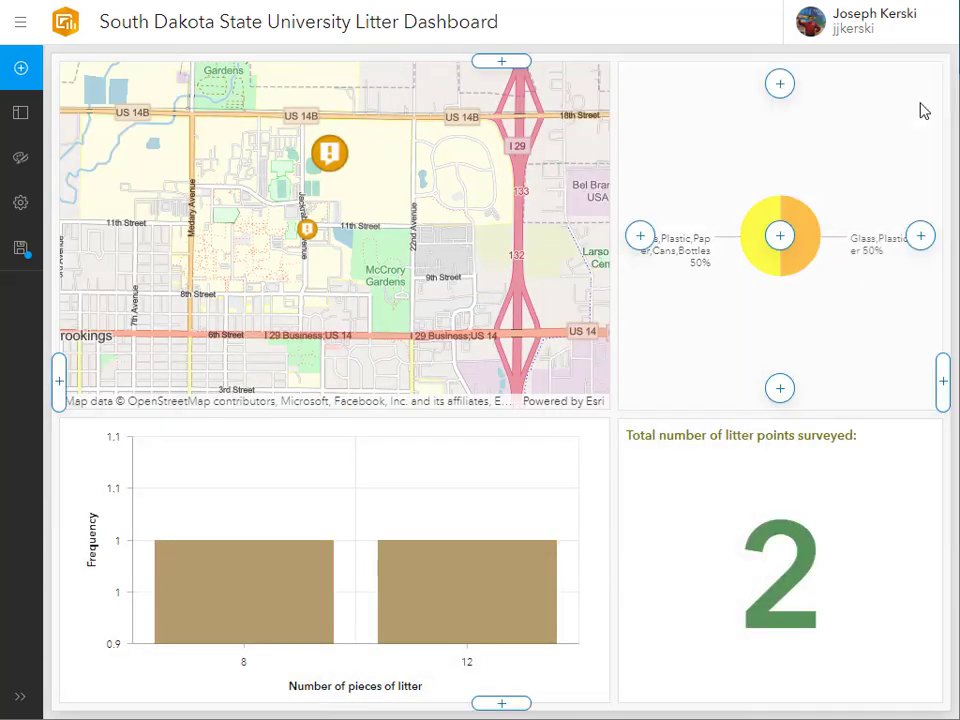
pyautogui.click(780, 388)
pyautogui.click(640, 276)
pyautogui.click(889, 666)
# Resize the dashboard panels to enlarge the indicator, widen the map and serial chart, and shorten the pie chart
pyautogui.moveTo(776, 561)
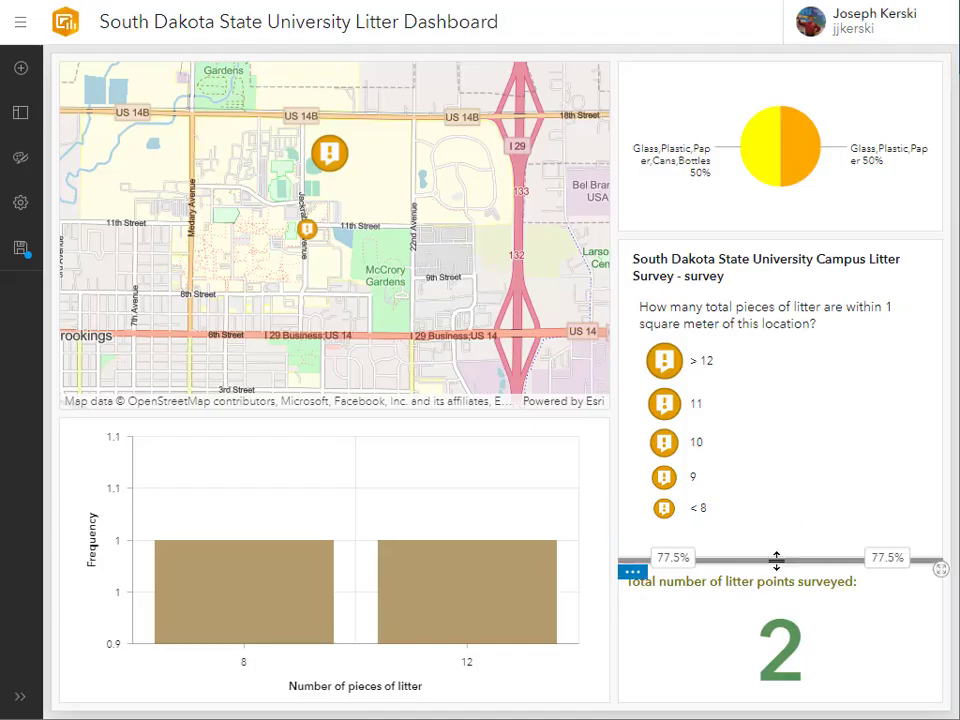
pyautogui.moveTo(777, 561); pyautogui.dragTo(793, 523)
pyautogui.moveTo(614, 416); pyautogui.dragTo(695, 428)
pyautogui.moveTo(838, 236); pyautogui.dragTo(838, 216)
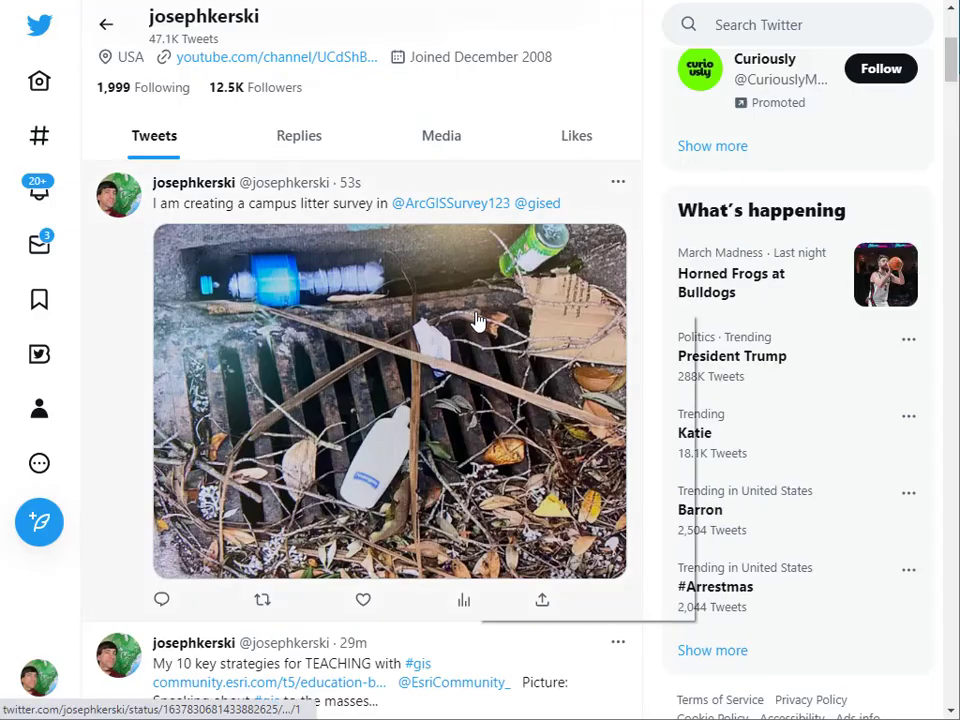
# Embed the litter photo from the Twitter post as a static image below the indicator, and check its URL
pyautogui.rightClick(476, 314)
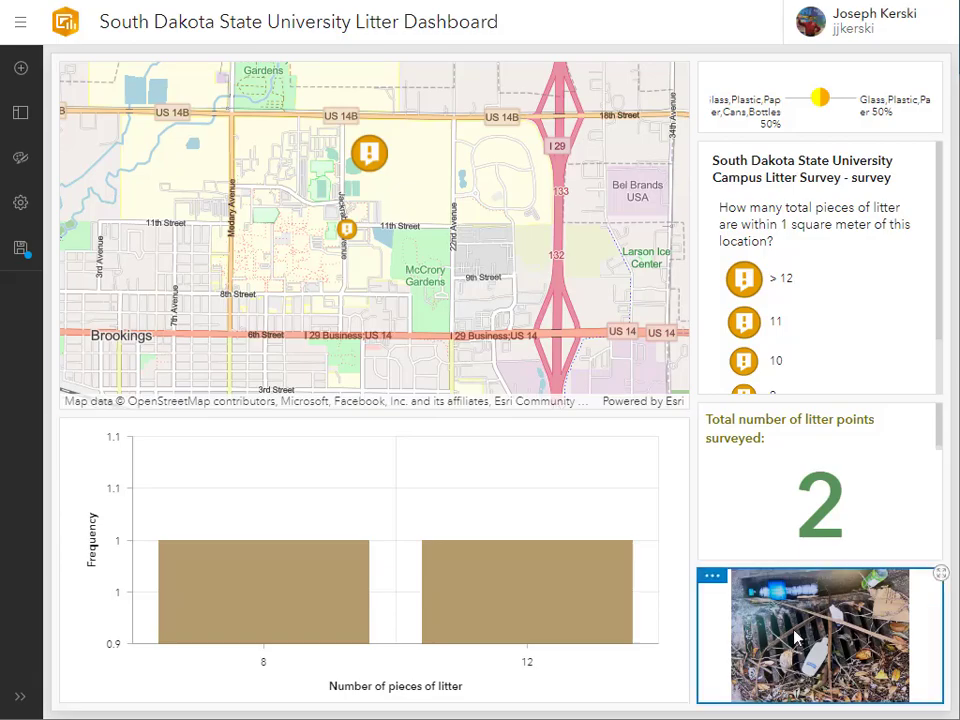
pyautogui.click(713, 674)
pyautogui.click(722, 418)
pyautogui.click(712, 613)
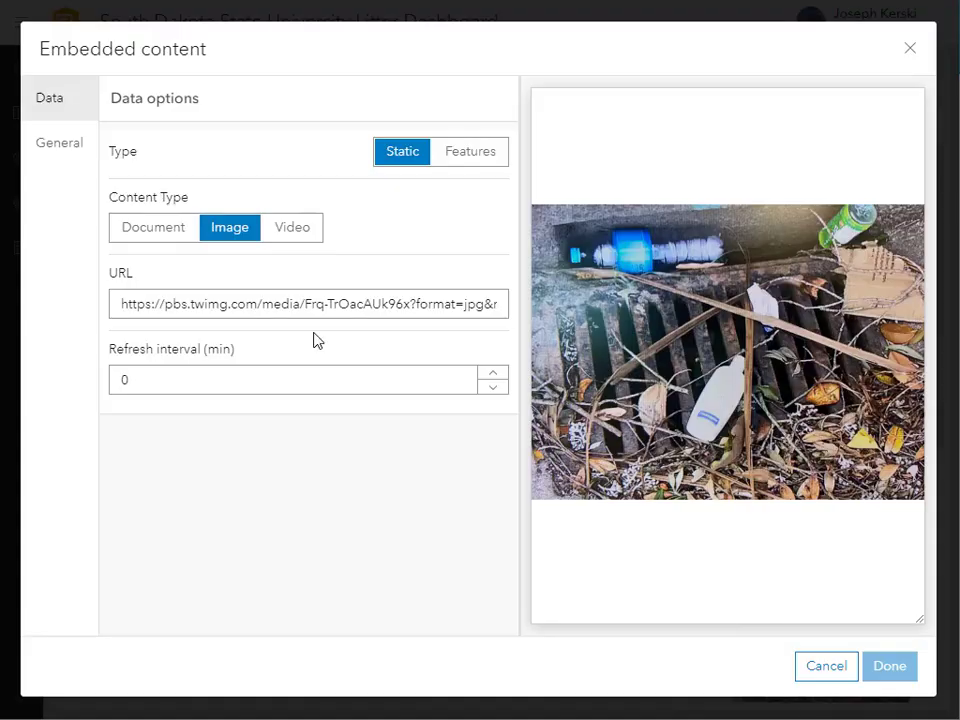
pyautogui.tripleClick(268, 307)
pyautogui.click(830, 668)
# Extend the legend panel downward over the indicator's space and make the pie chart panel taller
pyautogui.moveTo(822, 400)
pyautogui.mouseDown()
pyautogui.moveTo(816, 436)
pyautogui.moveTo(816, 422)
pyautogui.mouseUp()
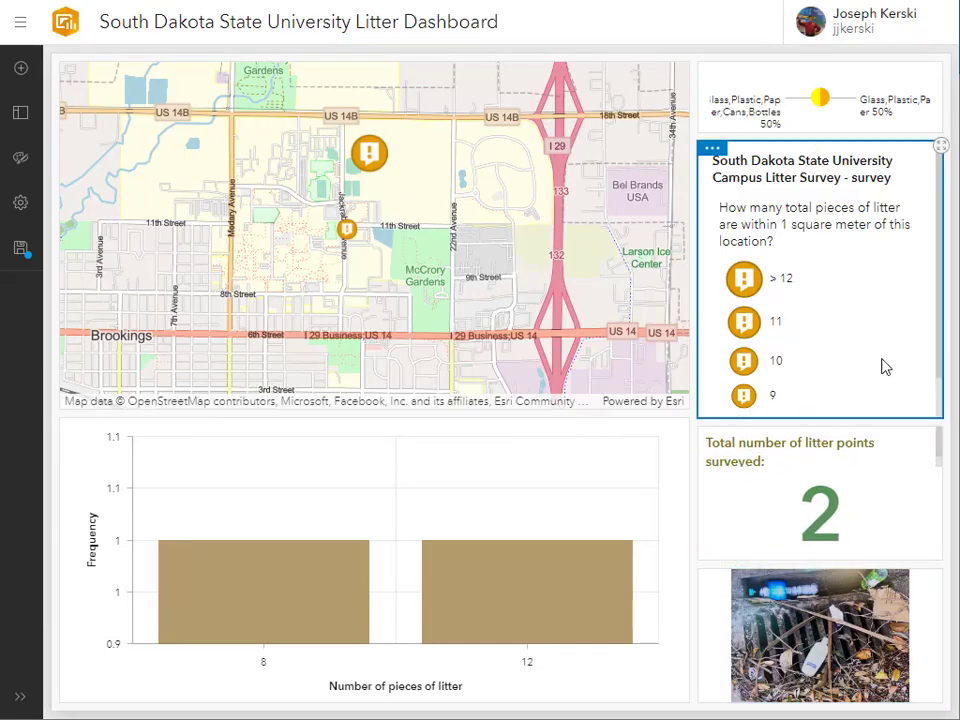
pyautogui.moveTo(810, 138); pyautogui.dragTo(812, 178)
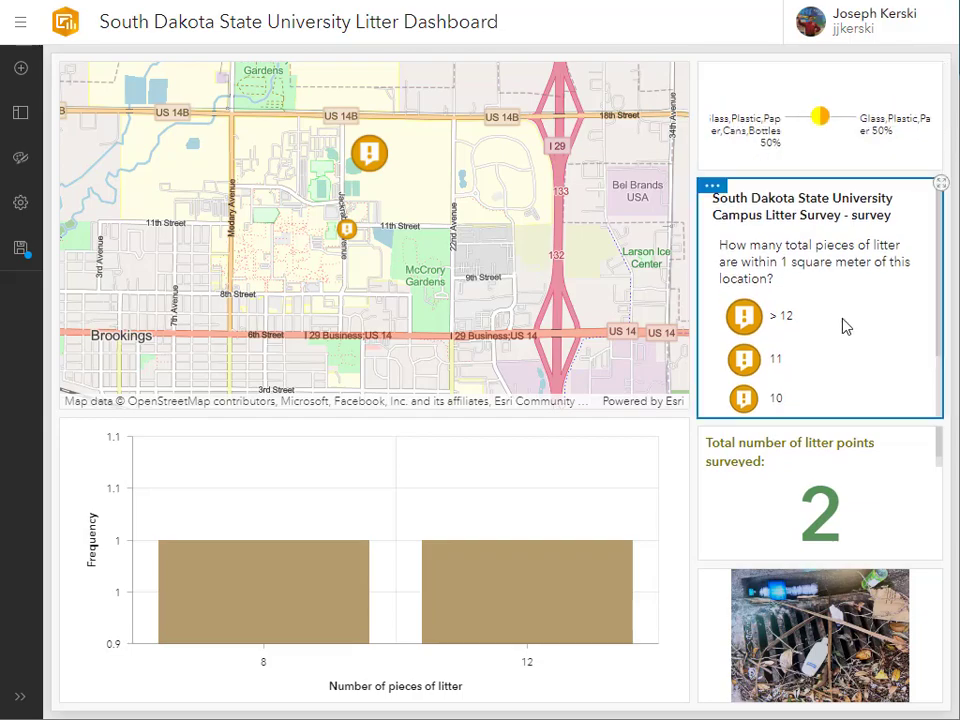
pyautogui.click(711, 186)
pyautogui.click(709, 222)
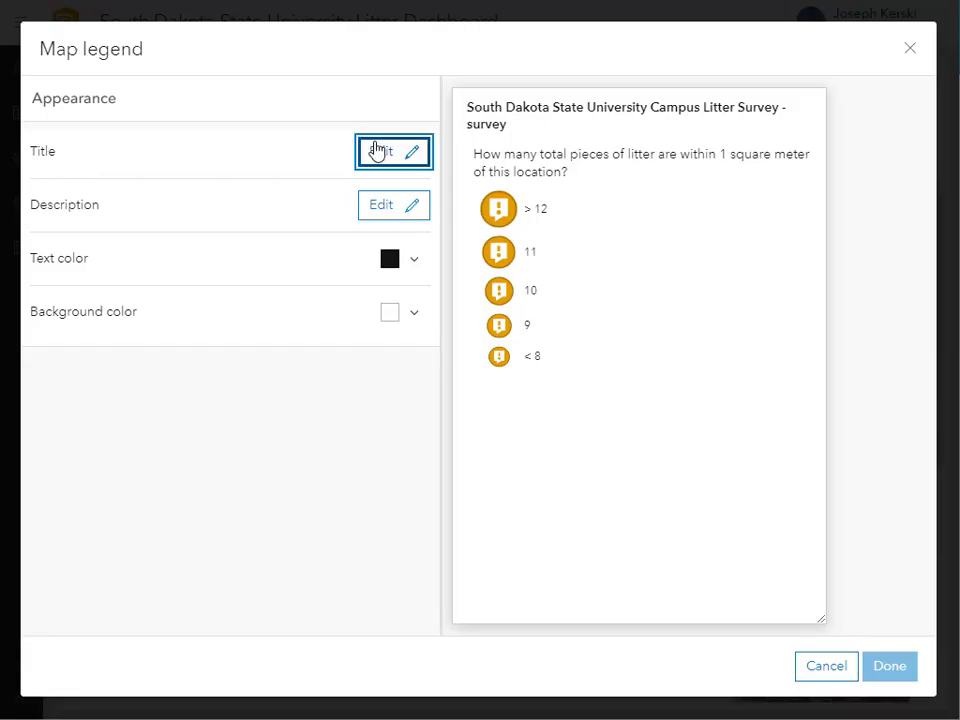
pyautogui.click(377, 150)
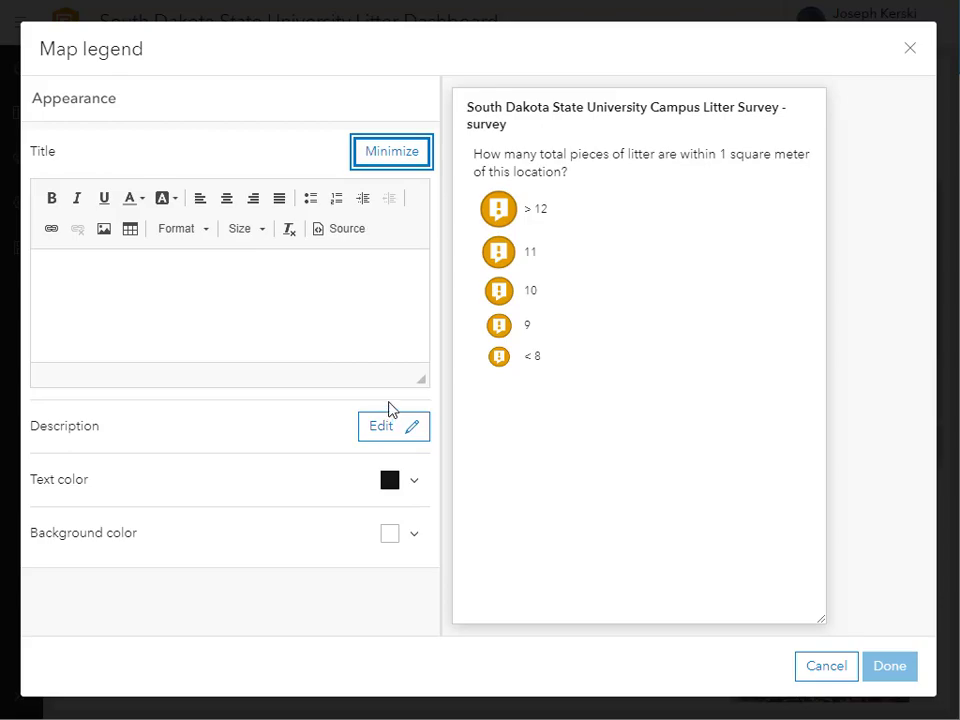
pyautogui.click(826, 666)
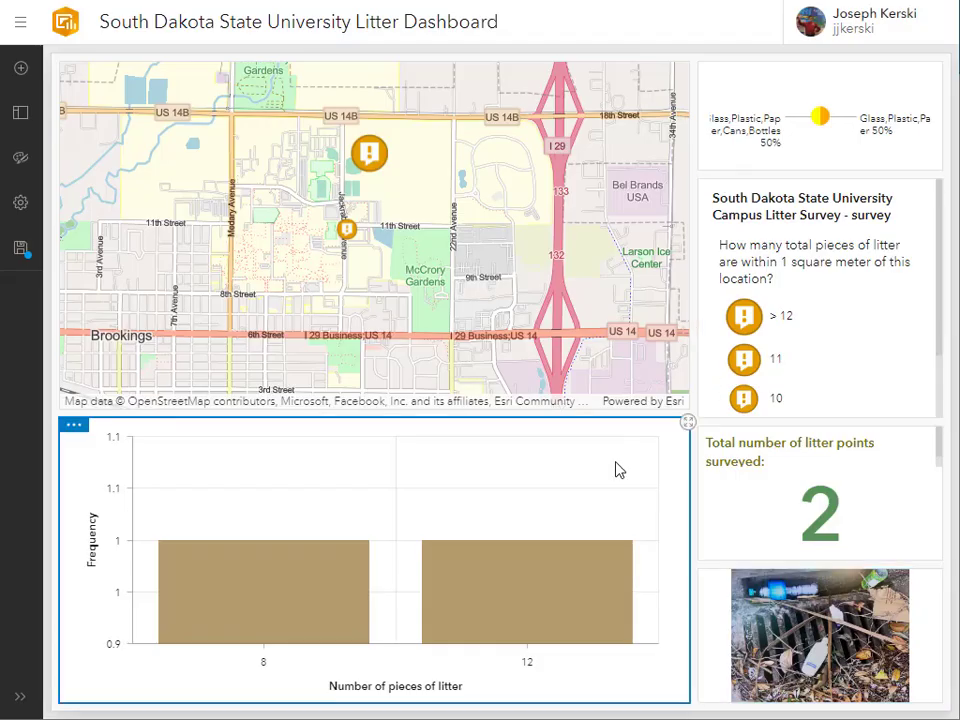
# Save the dashboard and share it with everyone (public) from the survey's content folder
pyautogui.click(22, 250)
pyautogui.click(78, 224)
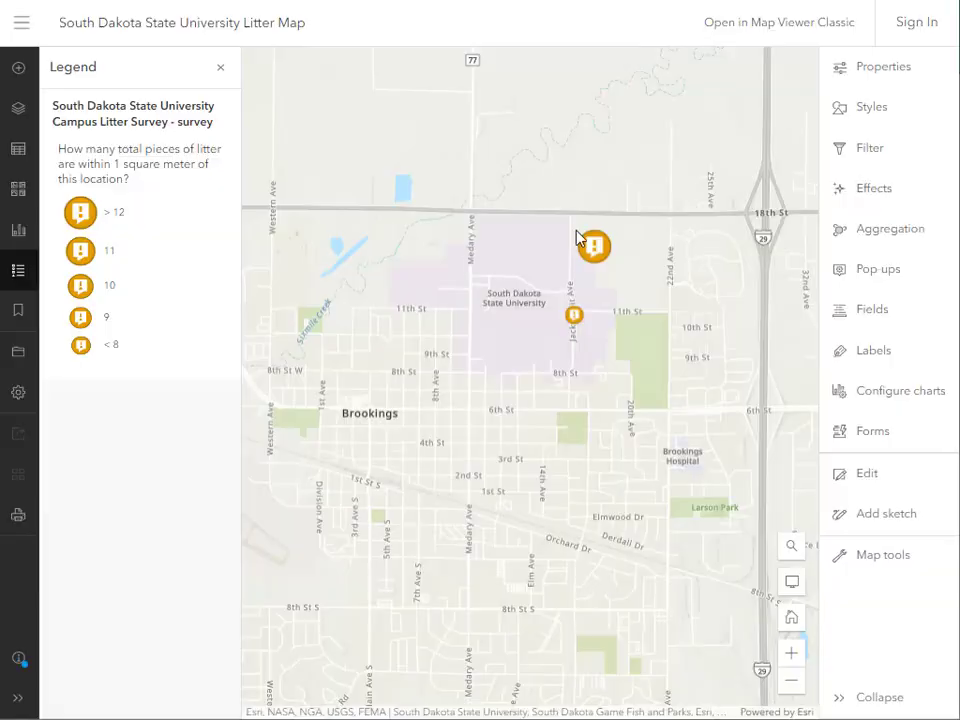
pyautogui.click(21, 30)
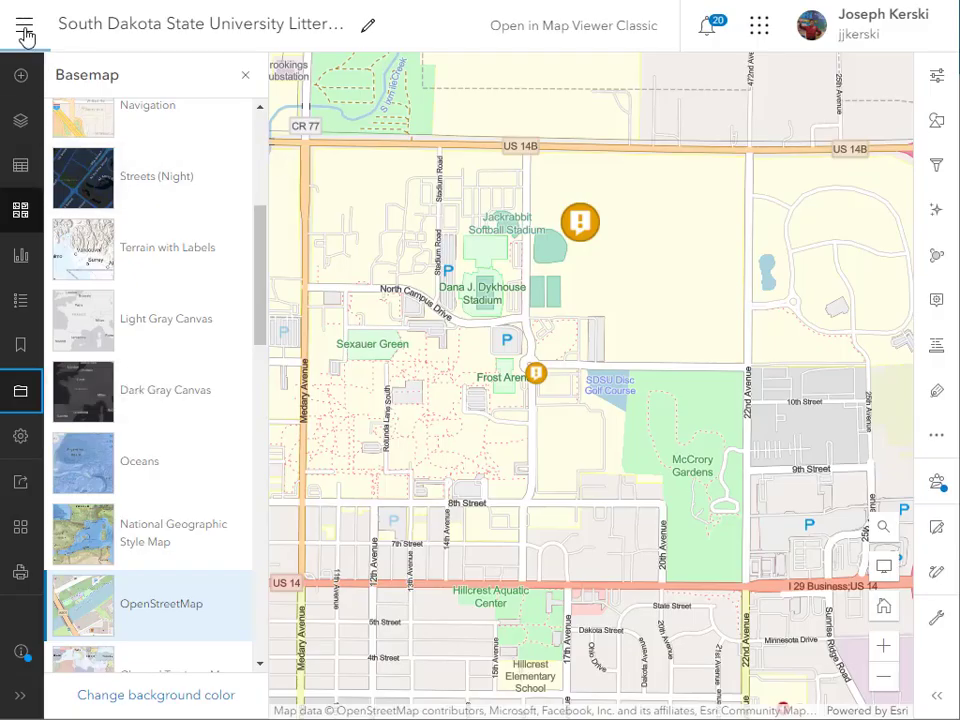
pyautogui.click(24, 30)
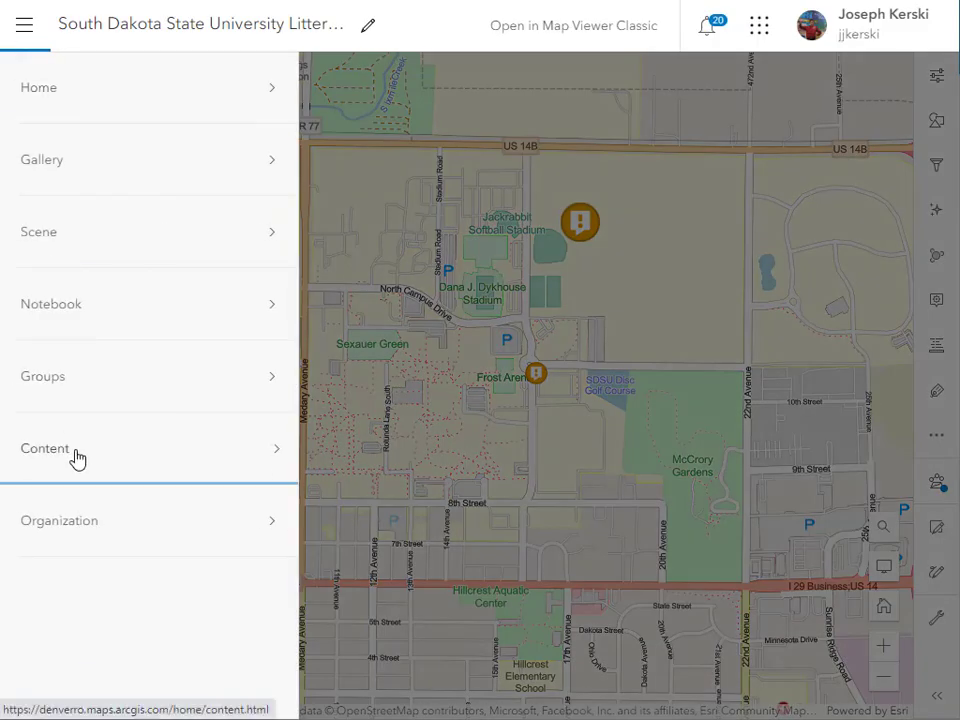
pyautogui.click(75, 456)
pyautogui.click(700, 300)
pyautogui.click(279, 379)
pyautogui.click(595, 600)
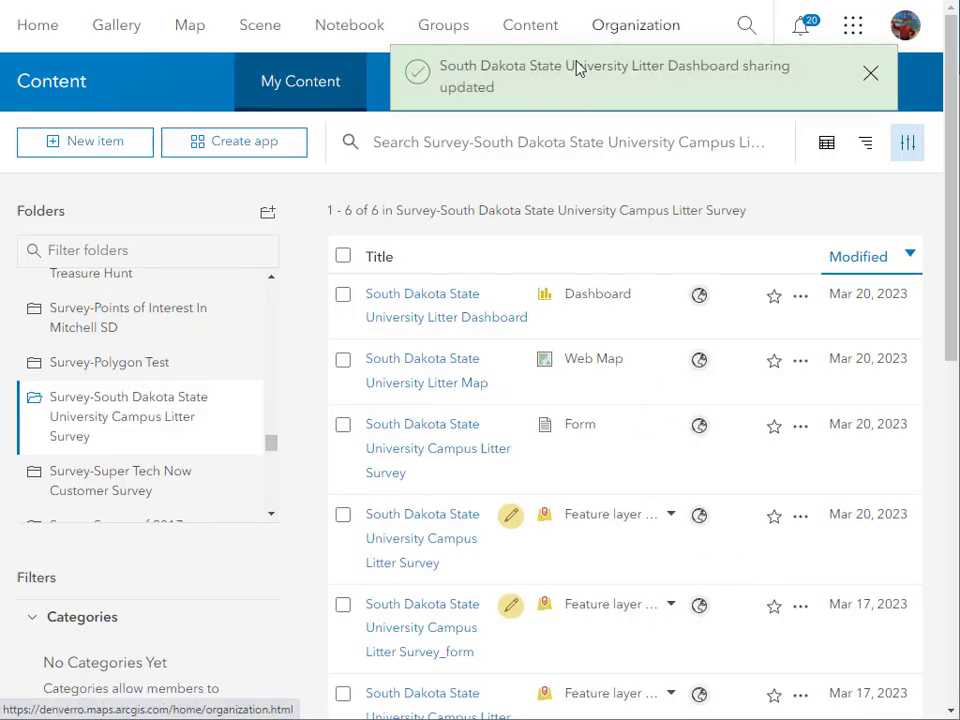
# Open the South Dakota State University Litter Dashboard's item page and get the dashboard's web address
pyautogui.click(414, 300)
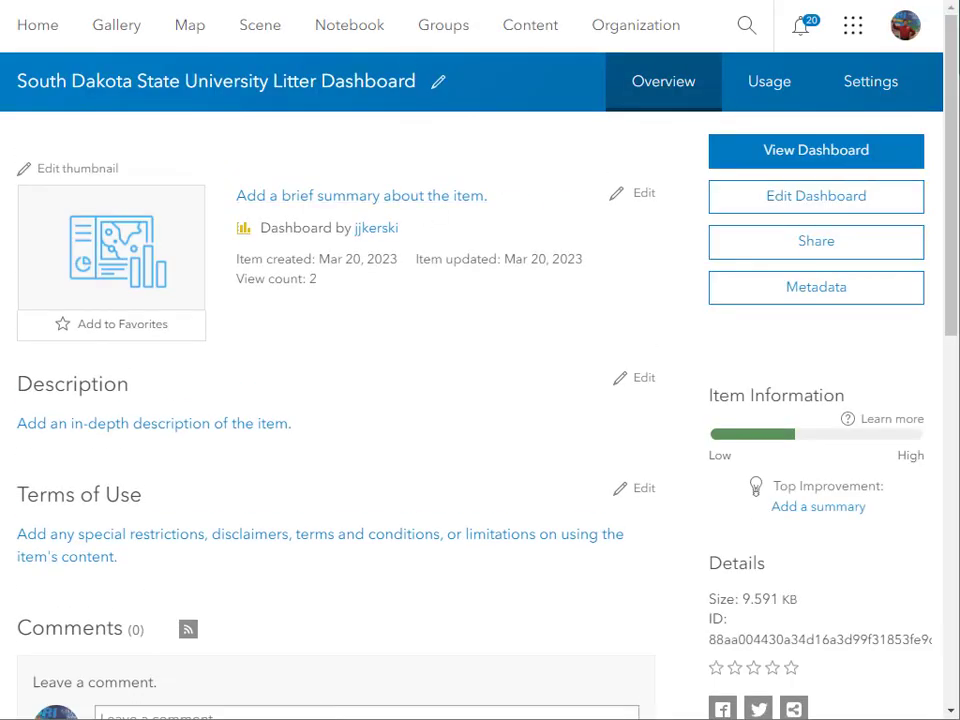
pyautogui.rightClick(176, 0)
pyautogui.click(218, 57)
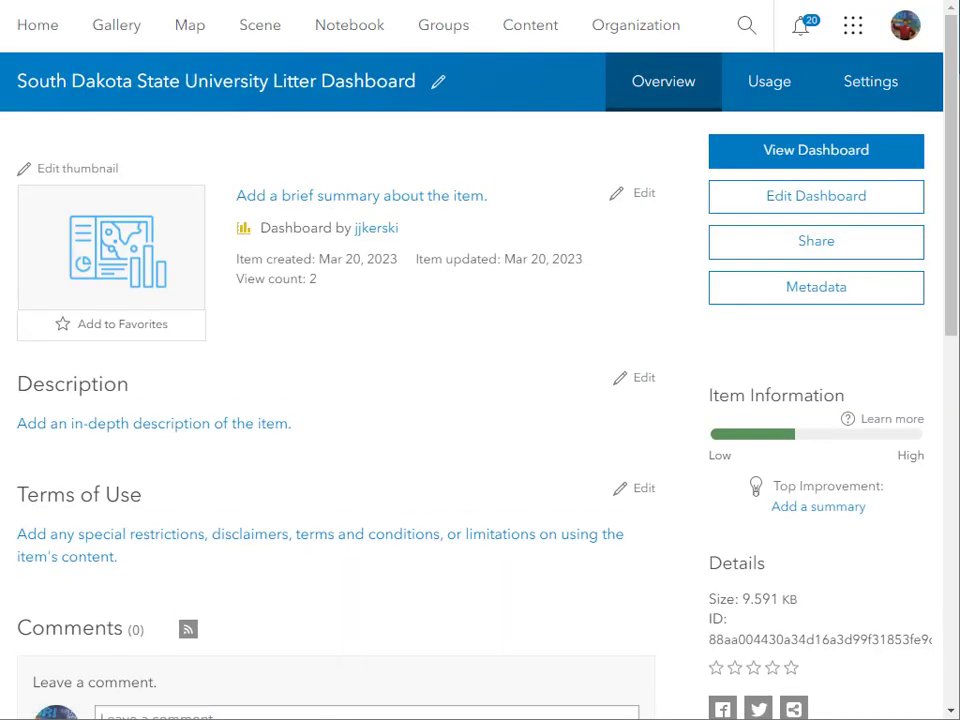
pyautogui.hotkey('ctrl', 'l')
pyautogui.press('Return')
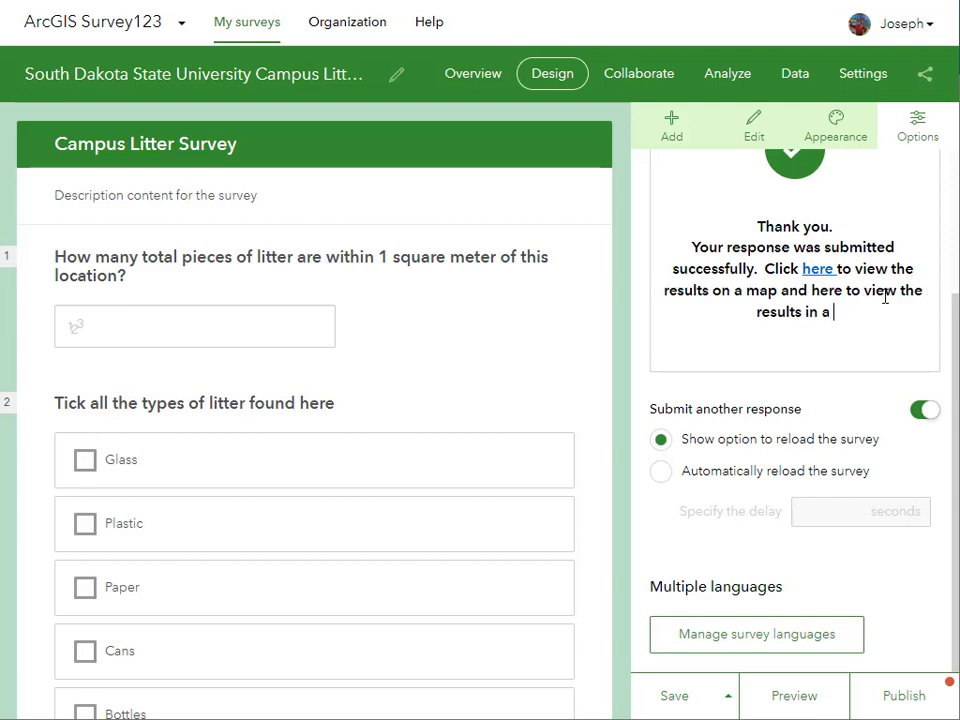
# Complete the Survey123 thank-you message with "here to view the results in a dashboard." and link that "here" to the dashboard
pyautogui.scroll(2, 767, 285)
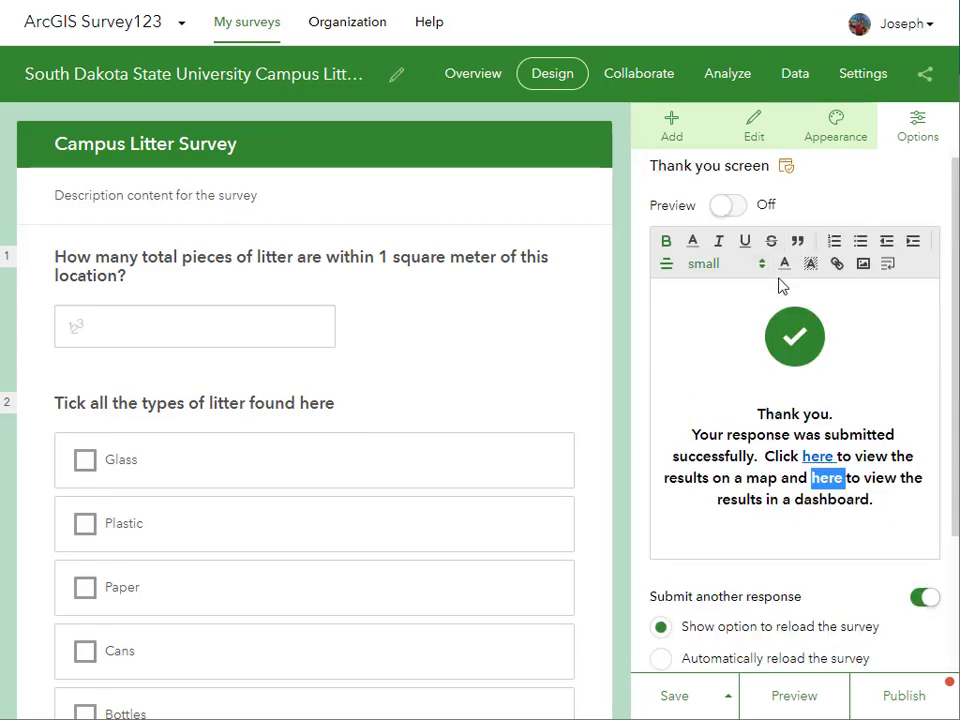
pyautogui.click(836, 264)
pyautogui.click(782, 330)
pyautogui.hotkey('ctrl', 'v')
pyautogui.click(801, 369)
# Publish the updated survey and return to the list of surveys
pyautogui.scroll(-2, 830, 450)
pyautogui.click(896, 700)
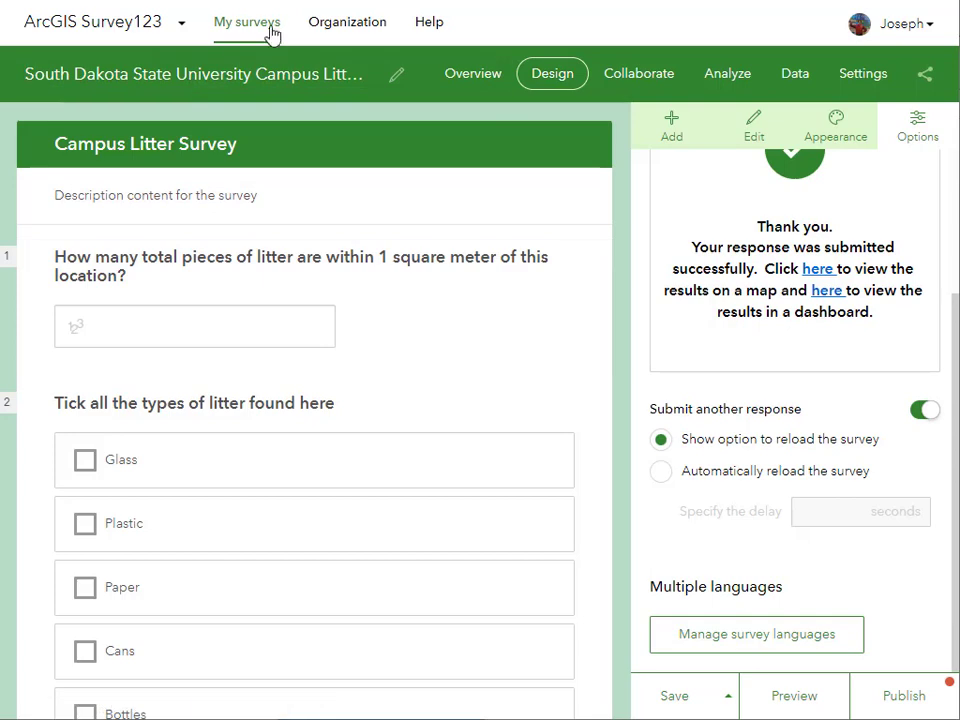
pyautogui.click(268, 26)
pyautogui.click(556, 209)
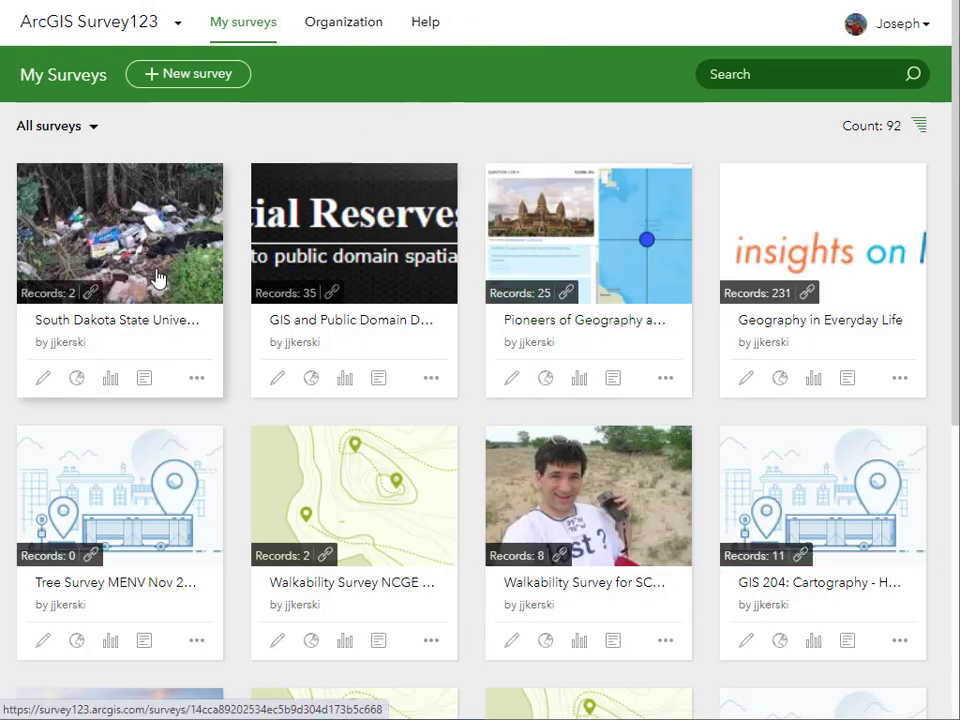
# Open the design of the South Dakota State University Campus Litter Survey and publish its pending changes
pyautogui.click(157, 278)
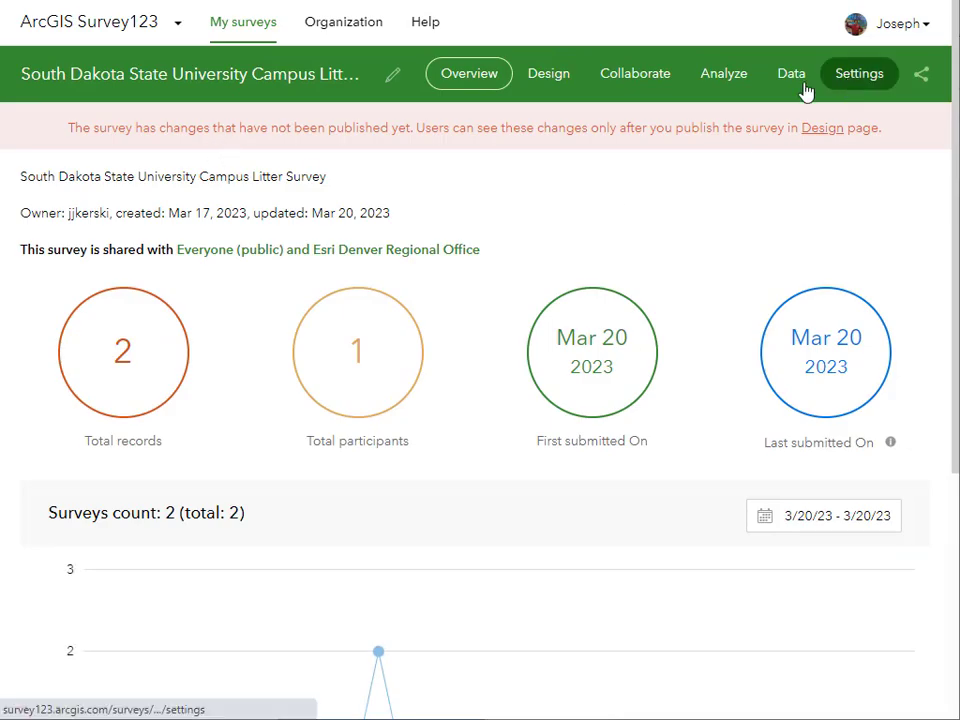
pyautogui.click(548, 73)
pyautogui.click(902, 694)
pyautogui.click(784, 675)
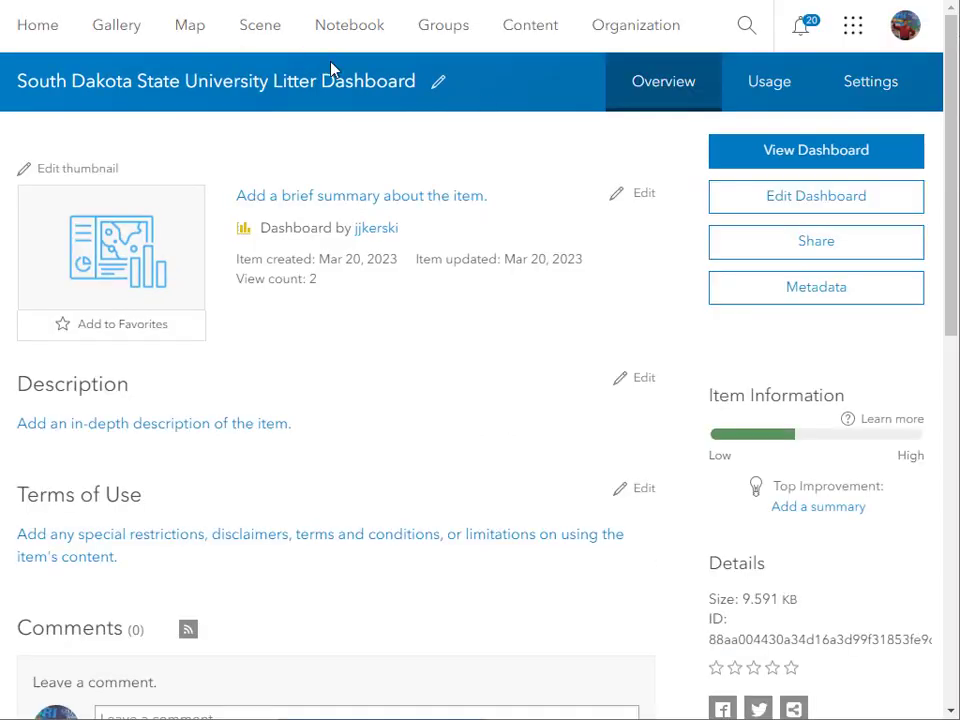
# Return to the survey's content folder, view the South Dakota State University Litter Map in Map Viewer, and dismiss the analysis notice
pyautogui.click(530, 25)
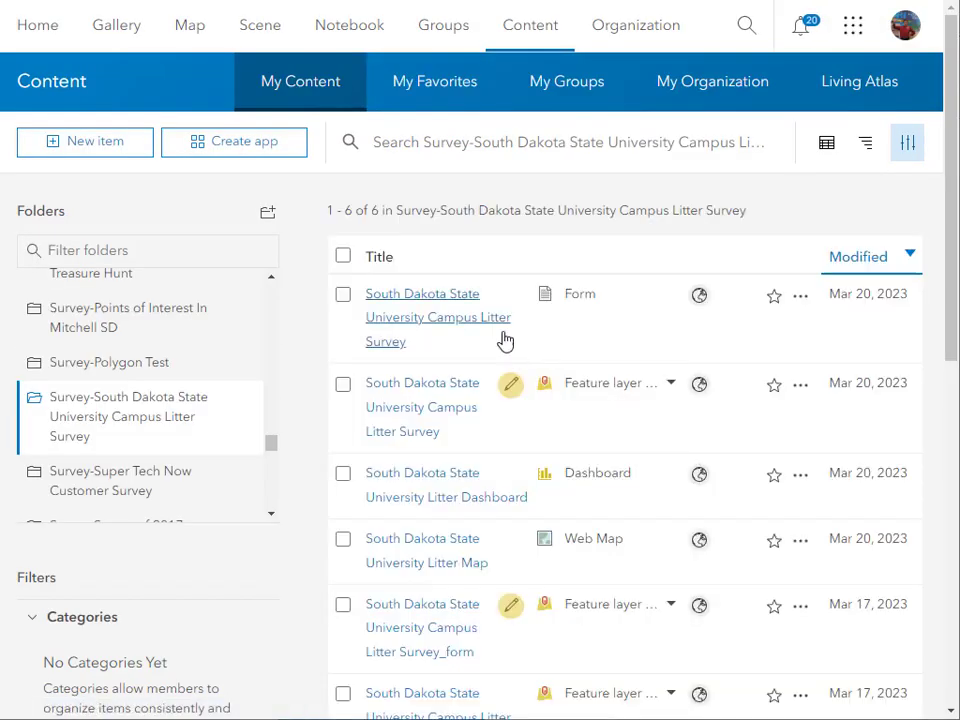
pyautogui.click(422, 563)
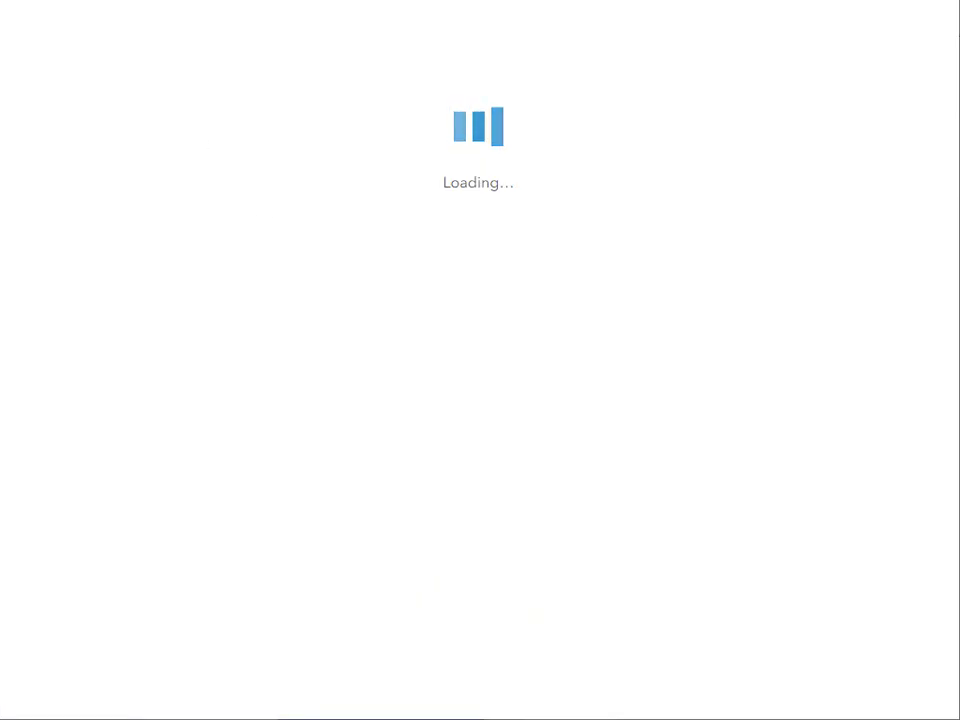
pyautogui.click(739, 148)
pyautogui.click(891, 481)
pyautogui.hotkey('alt', 'Left')
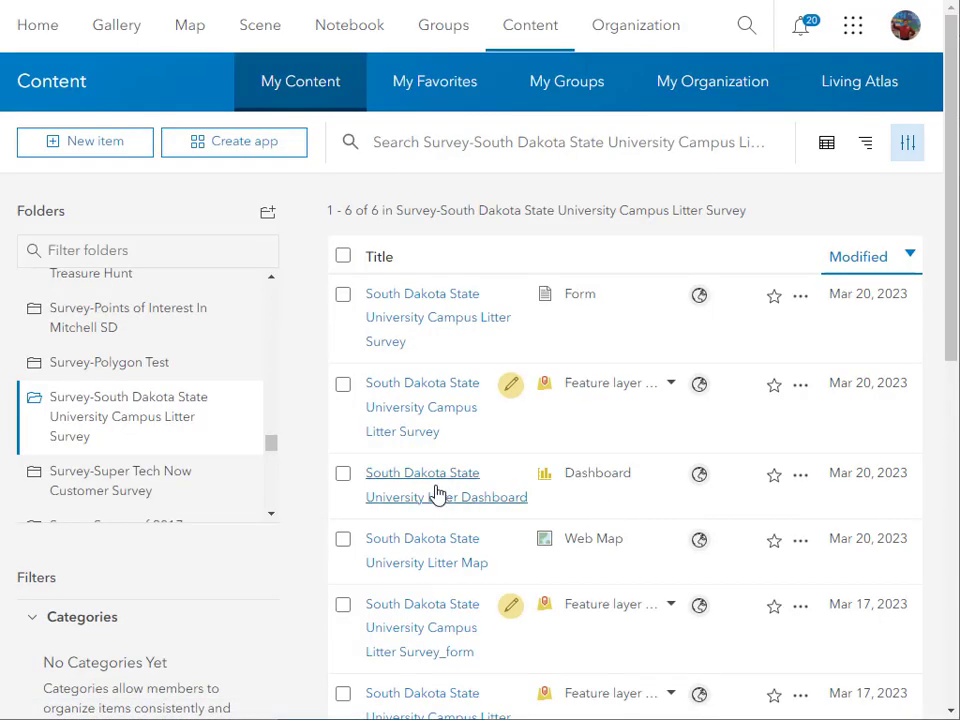
pyautogui.click(437, 493)
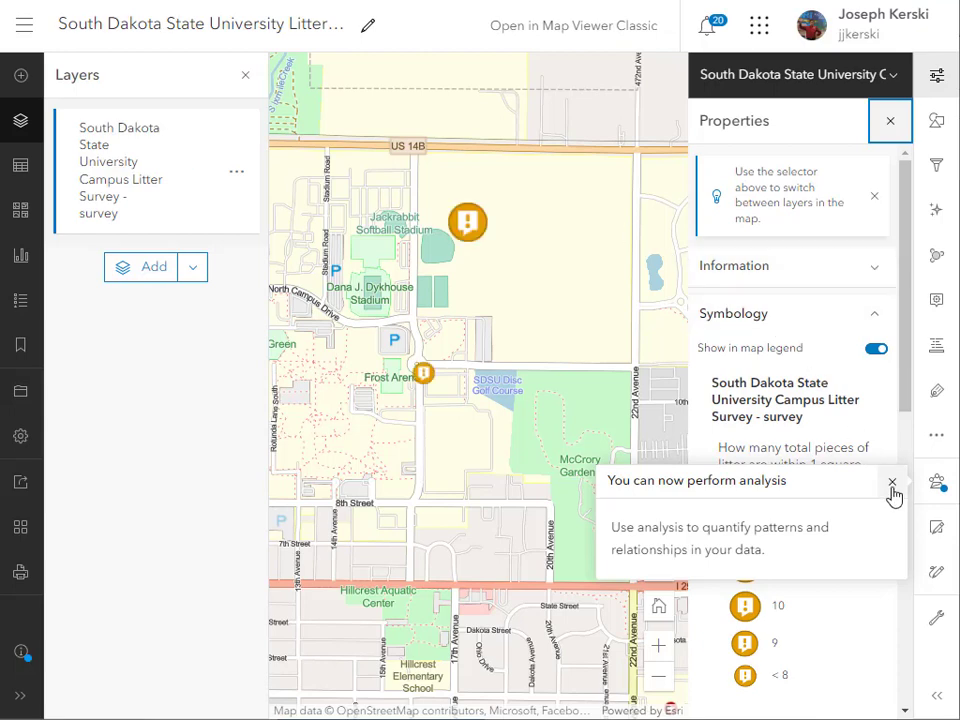
pyautogui.click(891, 482)
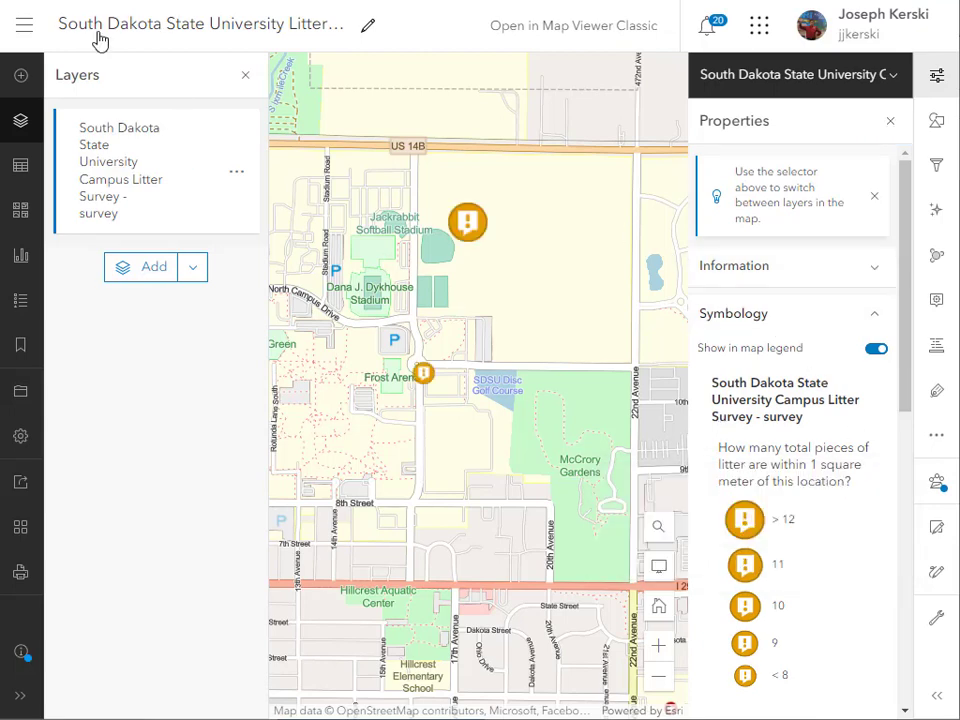